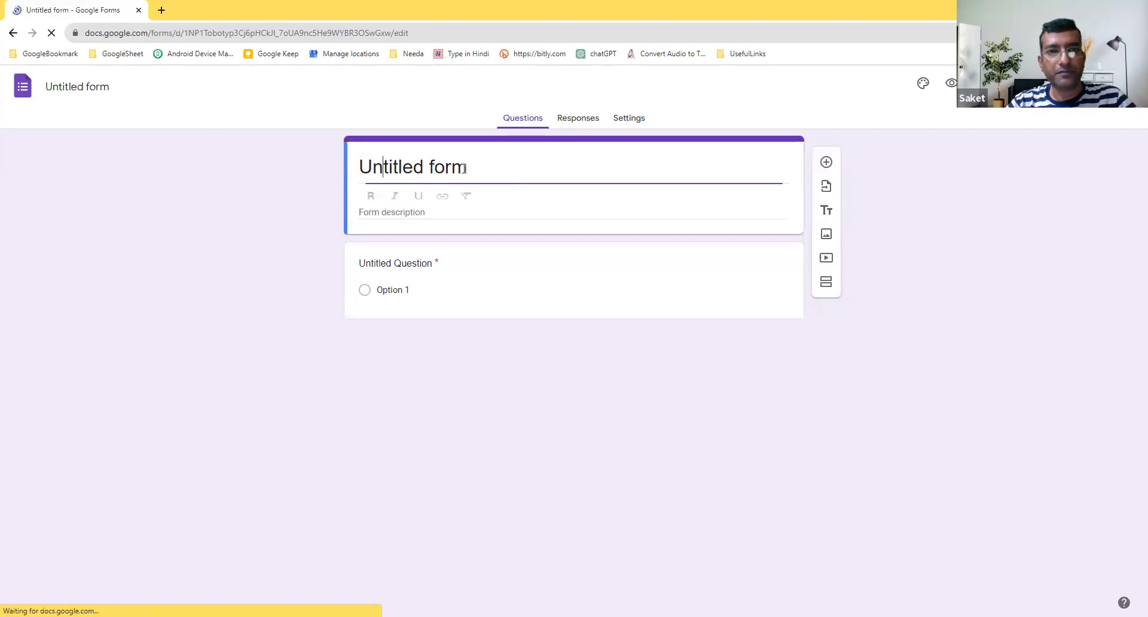
Retitle the form 'Feedback Form (Demo)' so the file name matches
text(F)
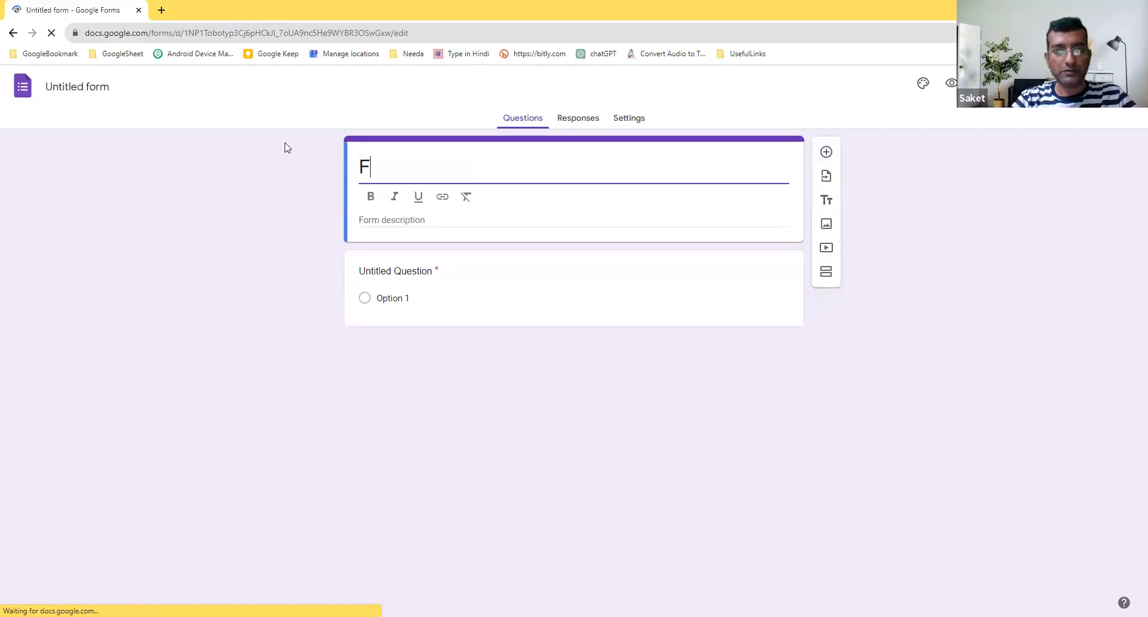
text(eed)
key(ctrl+shift+Left)
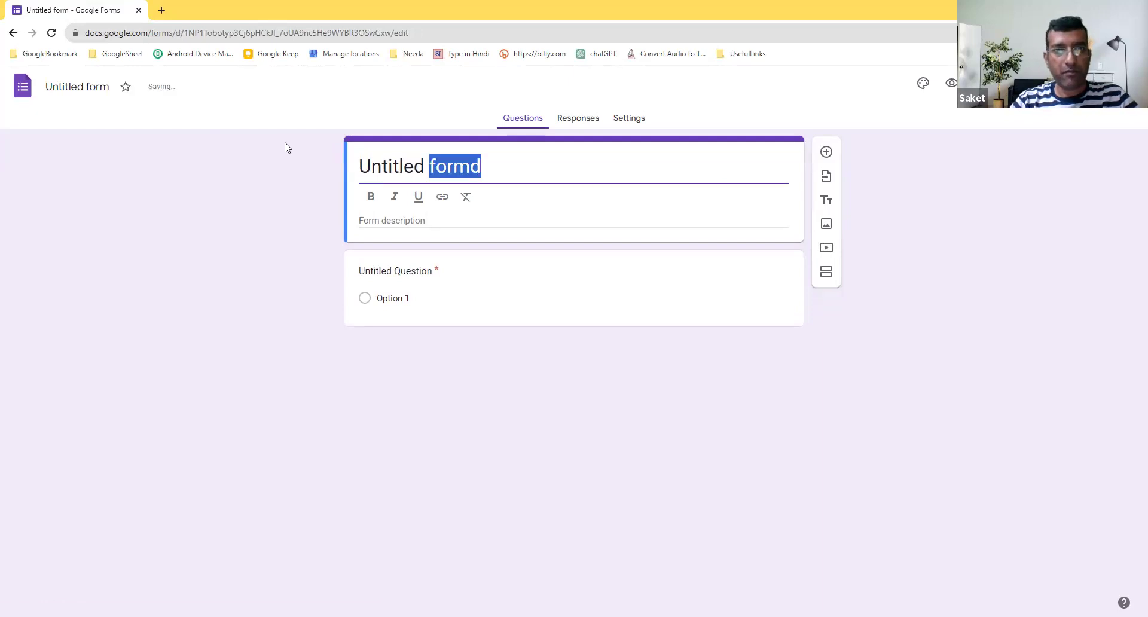
key(ctrl+shift+Left)
text(Feedba)
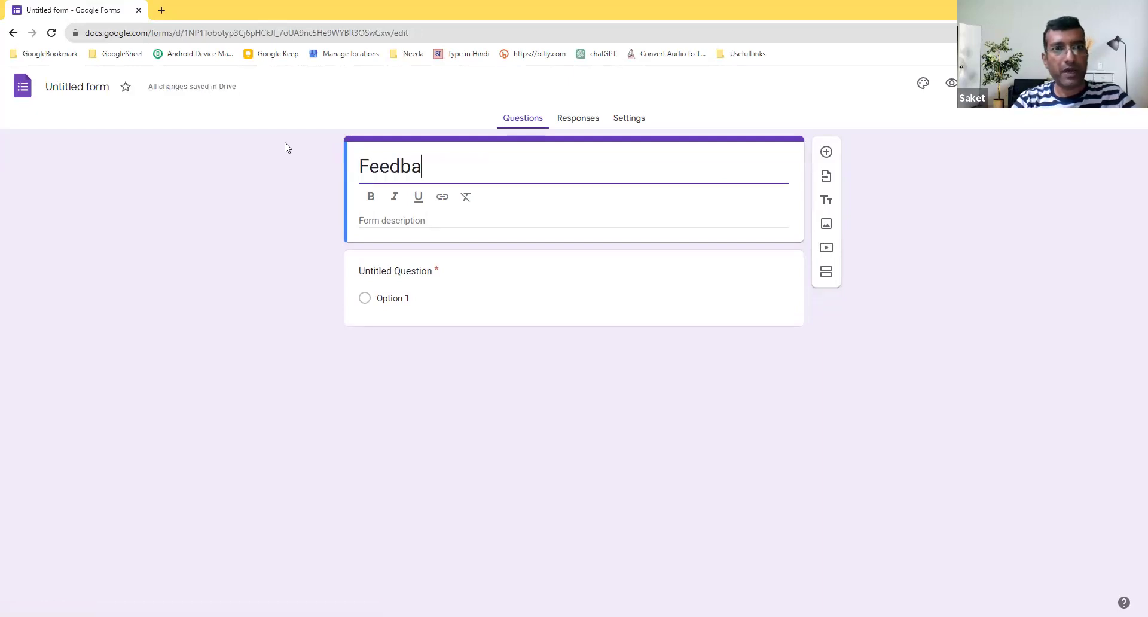
text(ck Form)
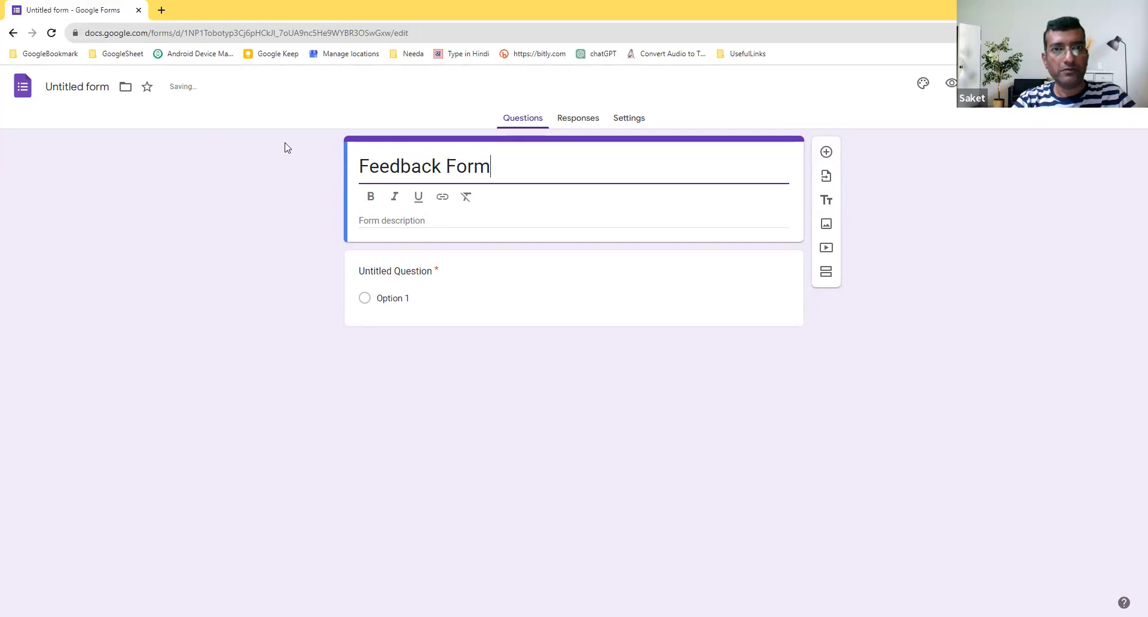
text( (De)
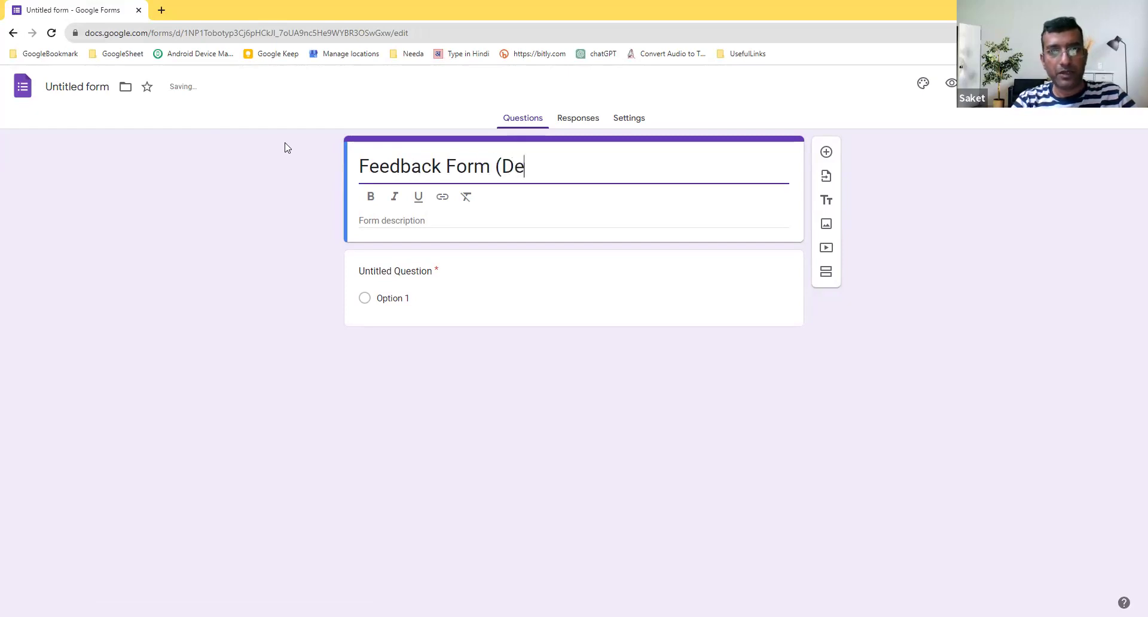
text(mo))
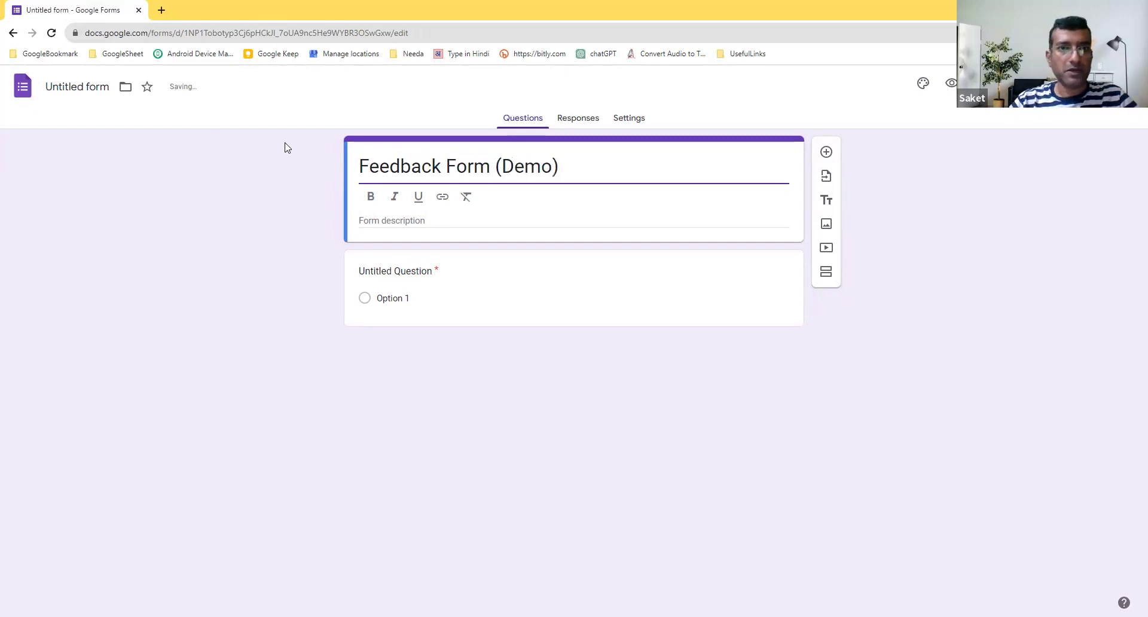
click(100, 90)
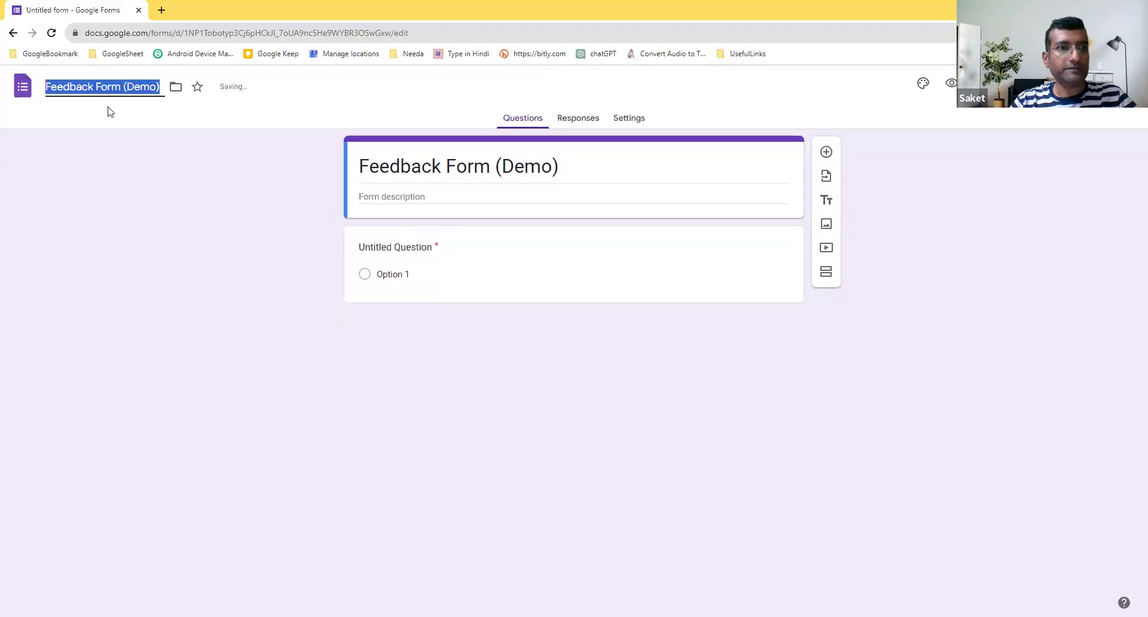
click(456, 198)
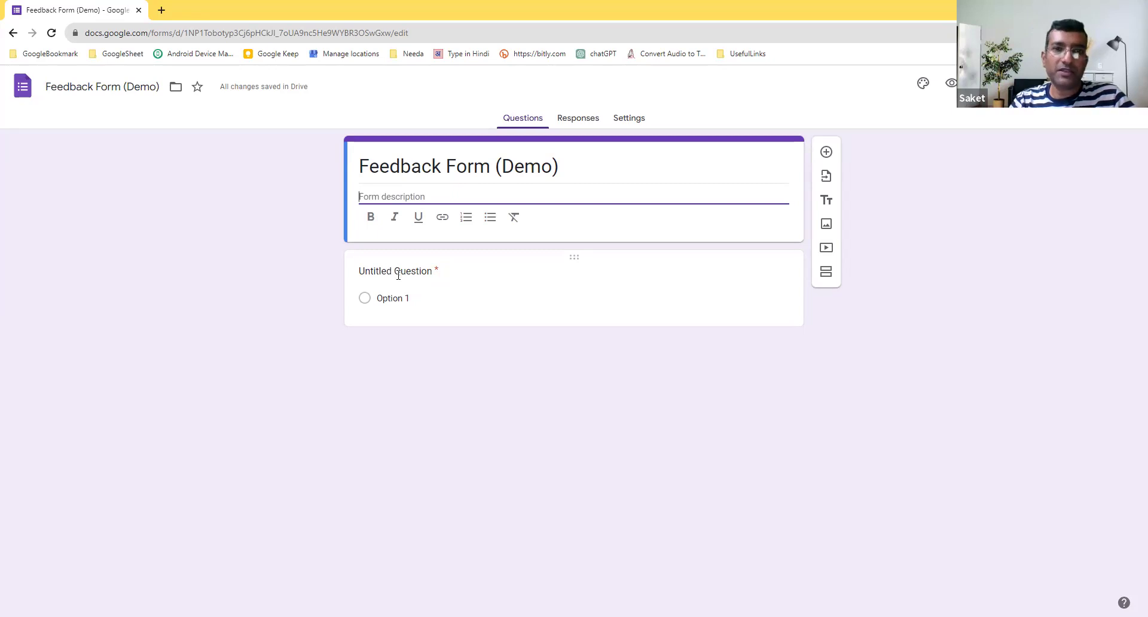
Rename the first question 'Name' and make it a required short-answer question
click(398, 275)
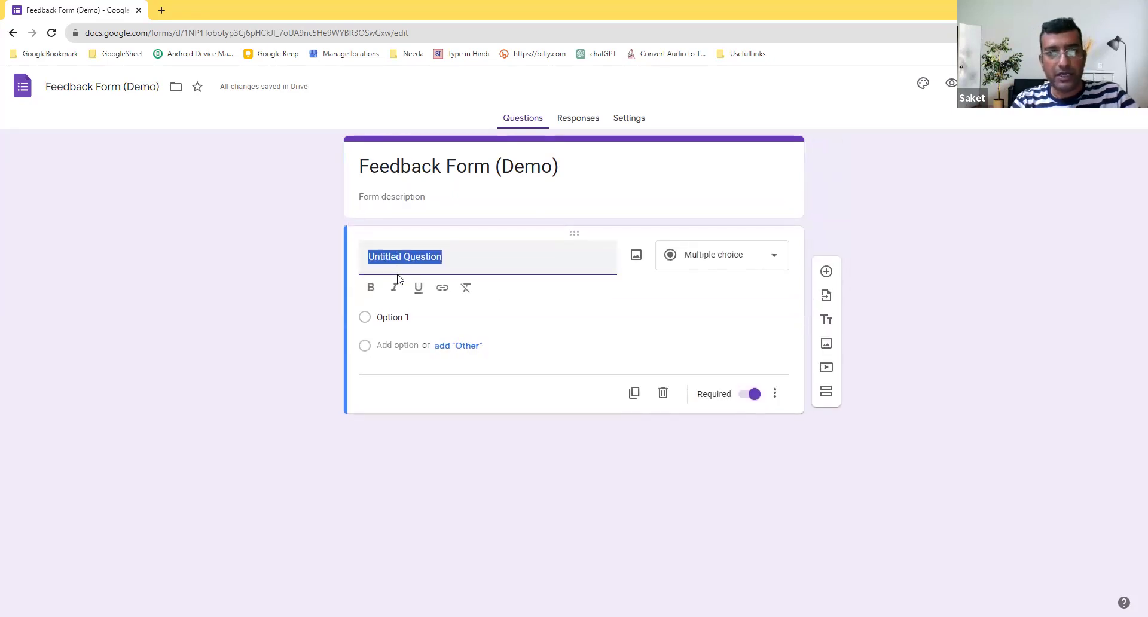
text(Name)
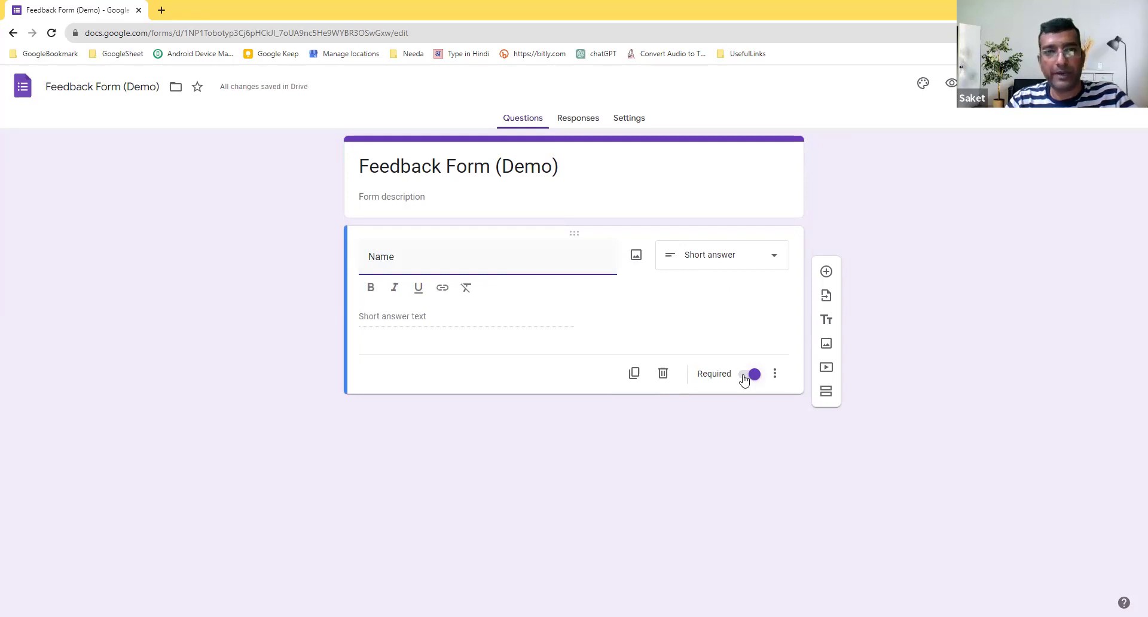
click(386, 326)
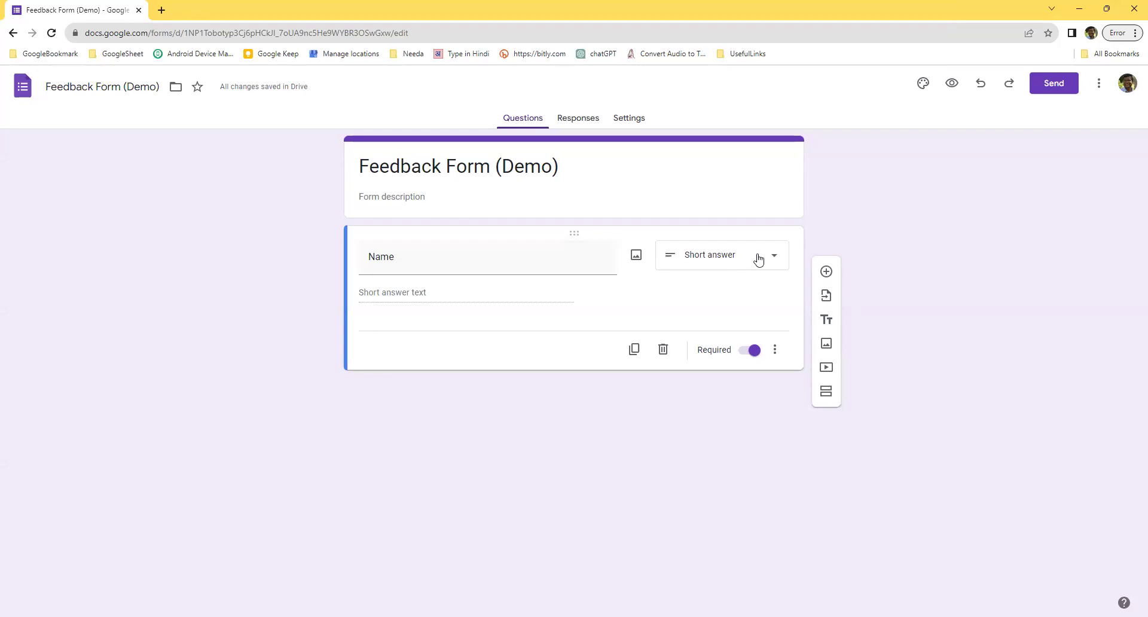
click(764, 262)
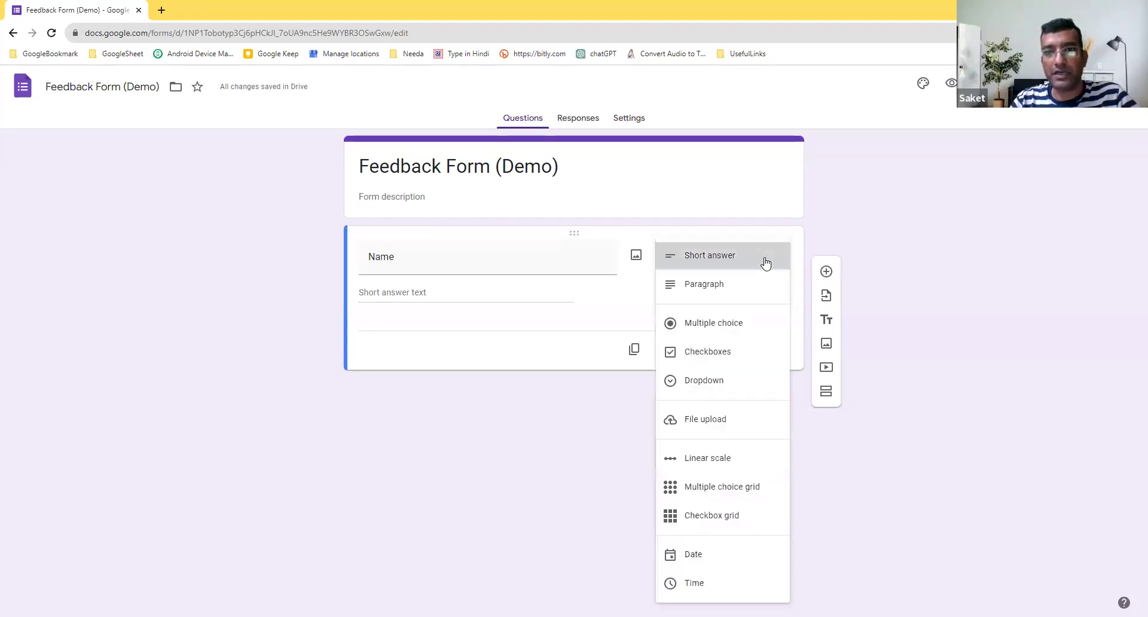
click(764, 262)
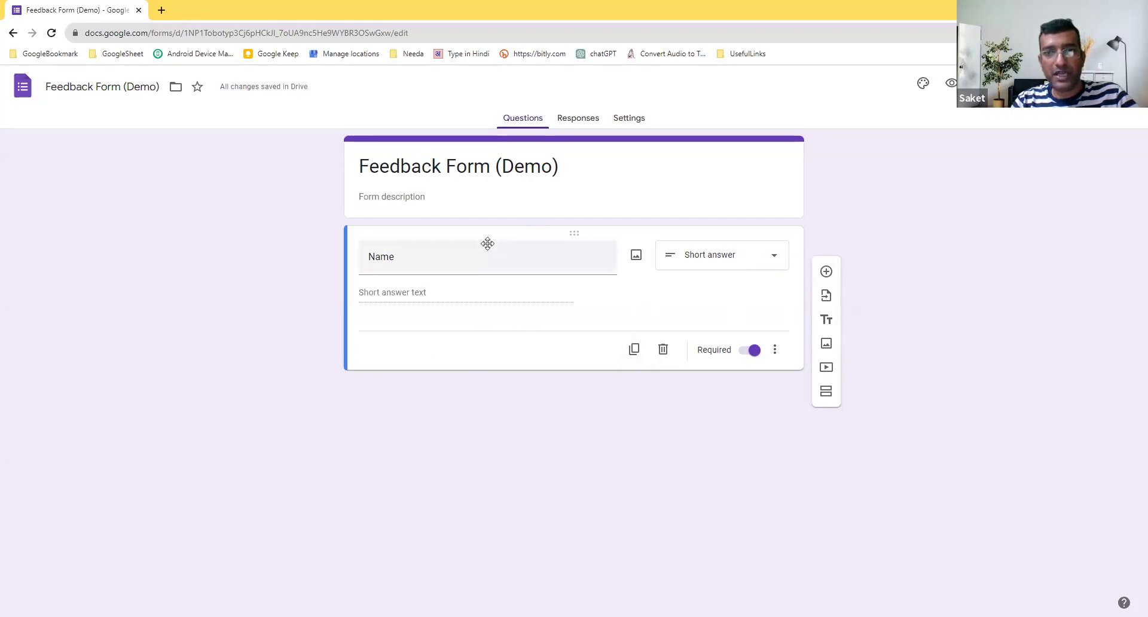
Duplicate the Name question and retitle the copy 'Mobile'
click(634, 352)
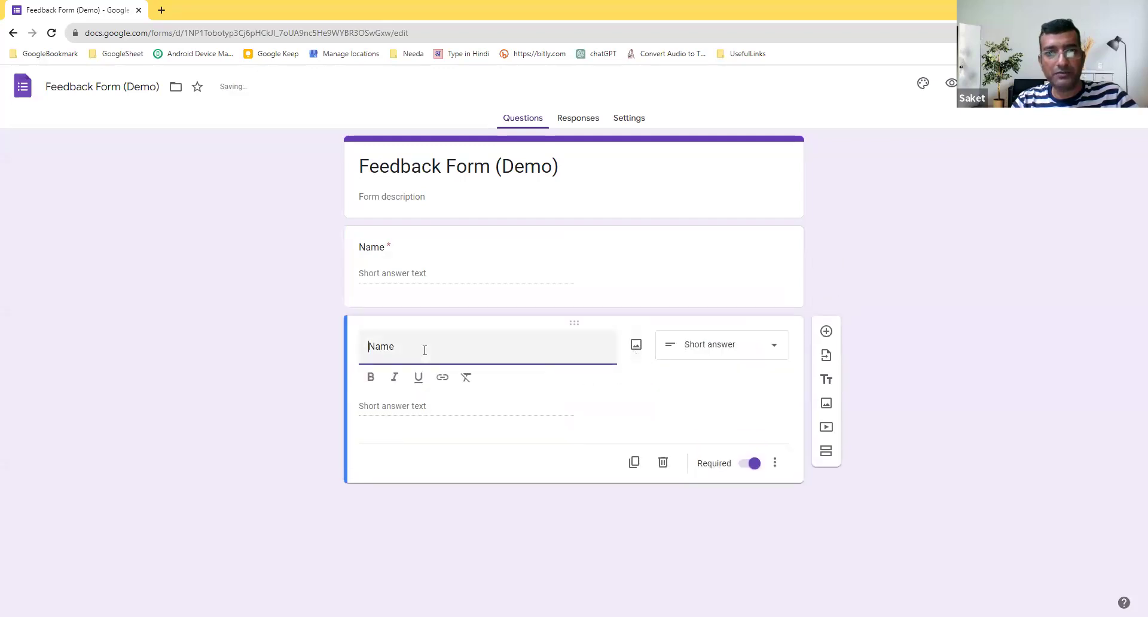
double_click(376, 350)
text(Mobile)
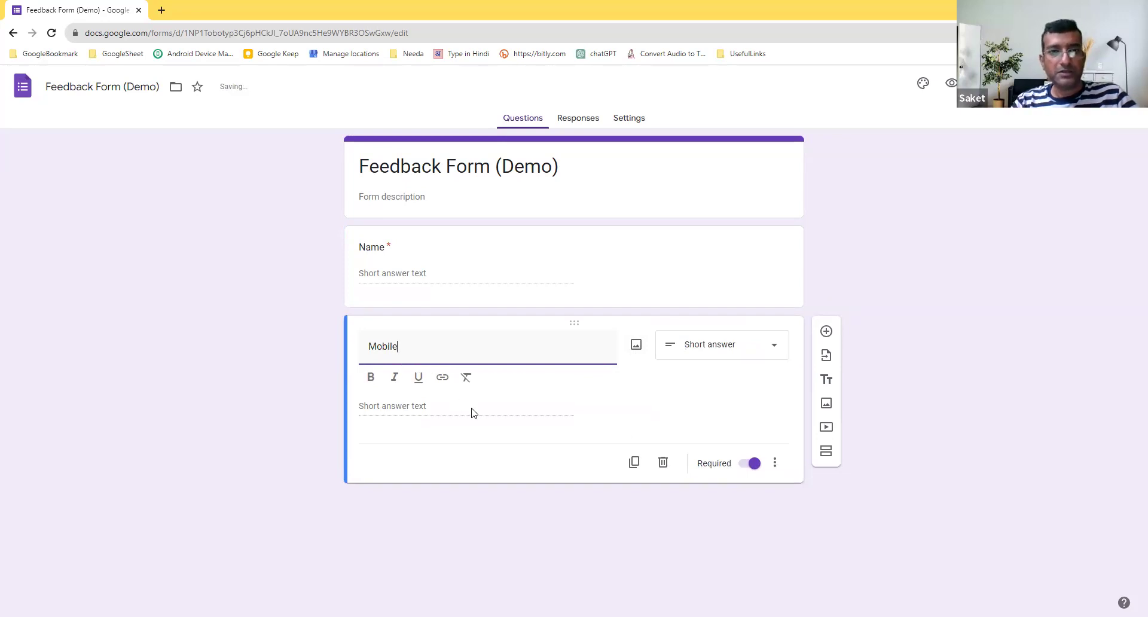
Add an optional paragraph question 'Address', with a new blank question below it
click(826, 331)
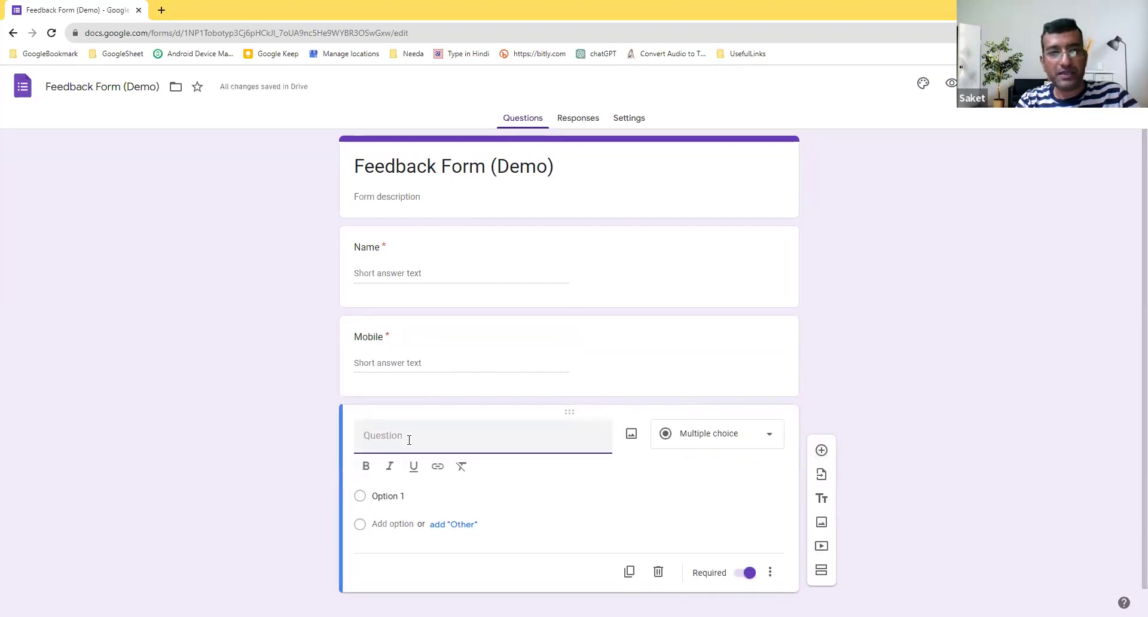
text(Address)
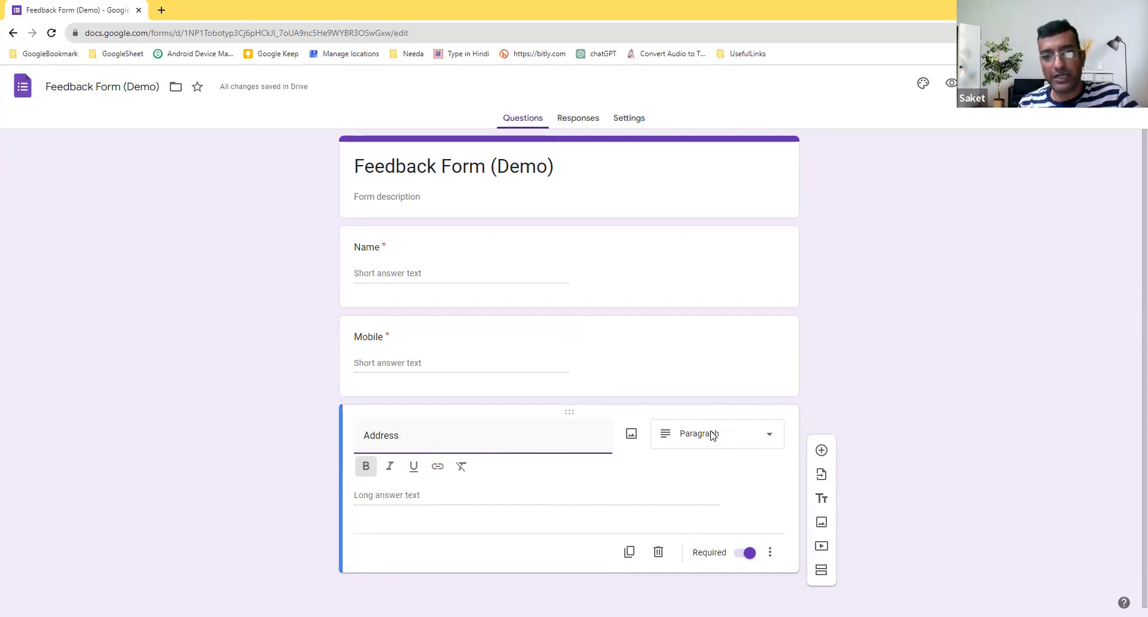
click(711, 437)
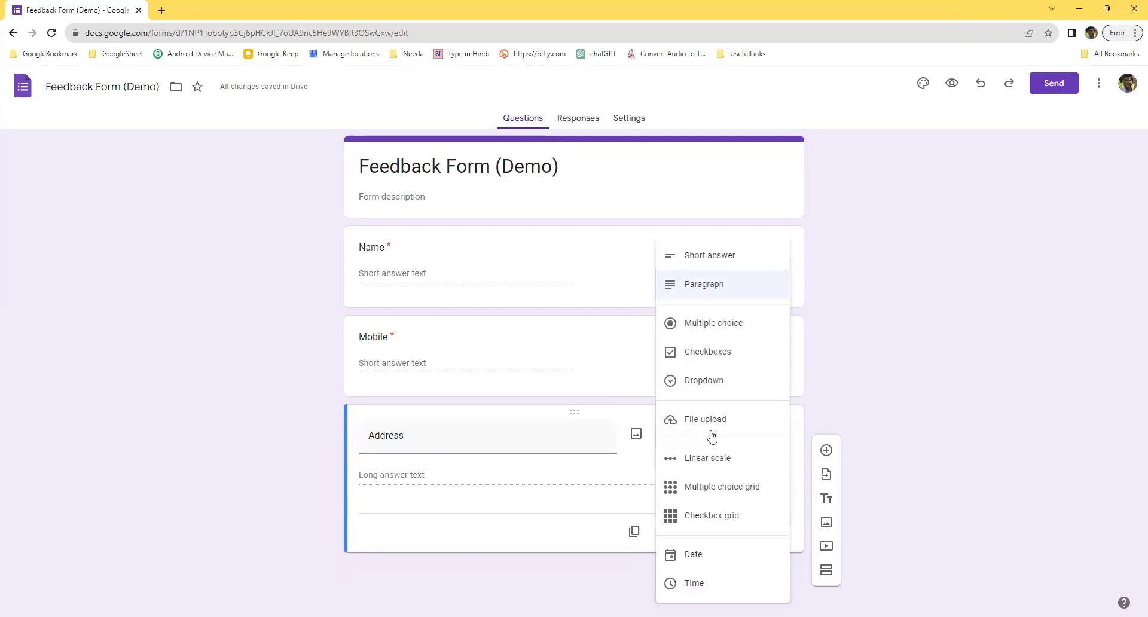
click(259, 517)
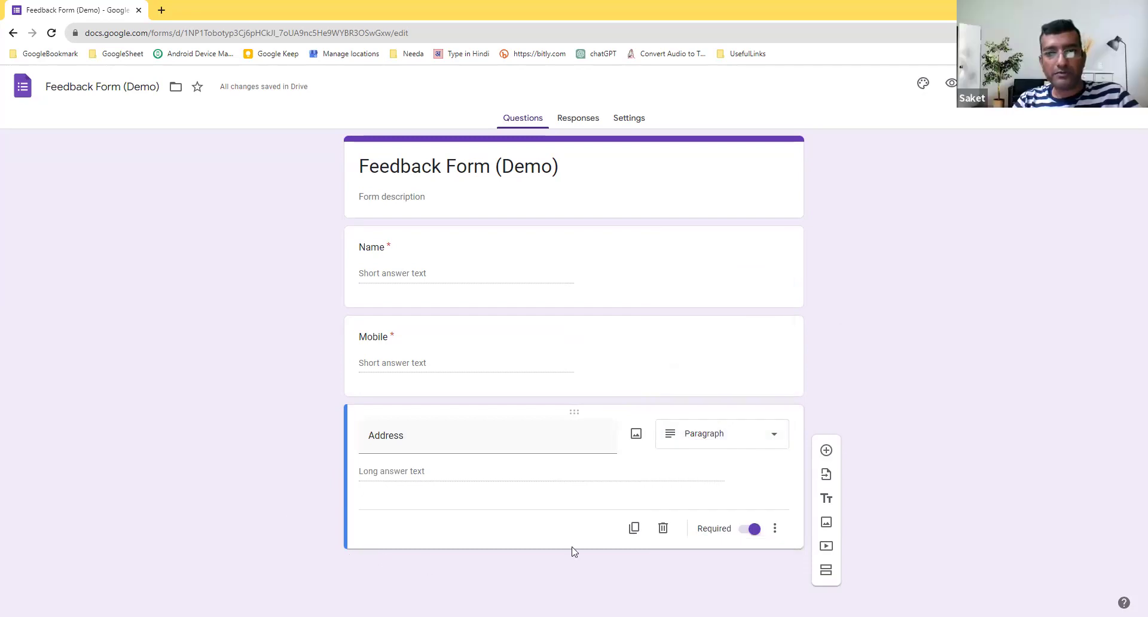
click(743, 532)
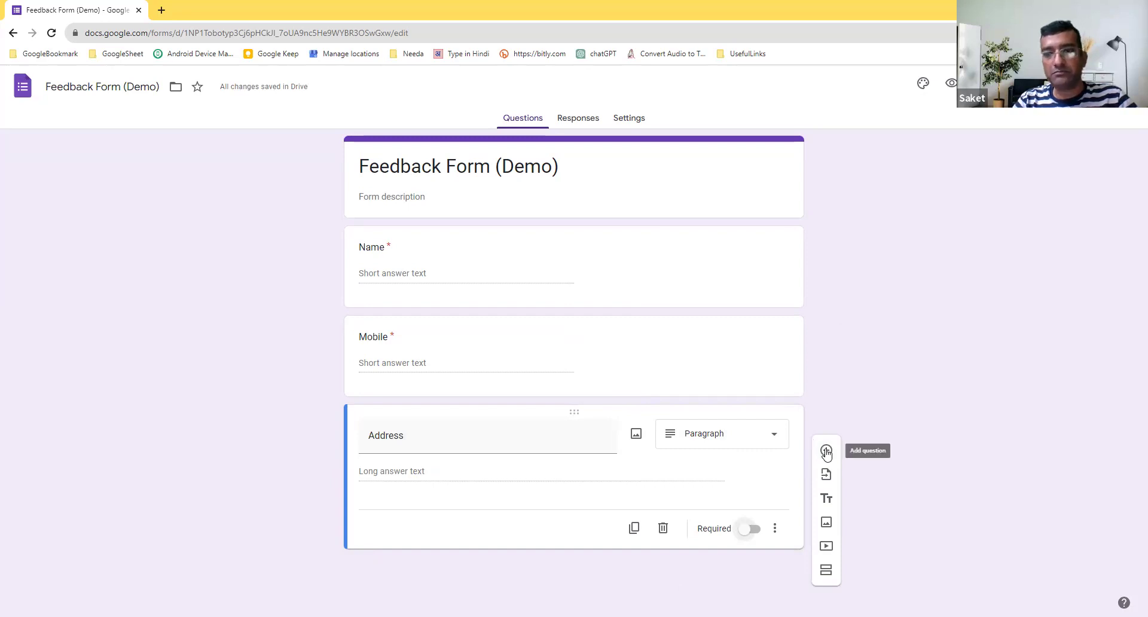
click(826, 452)
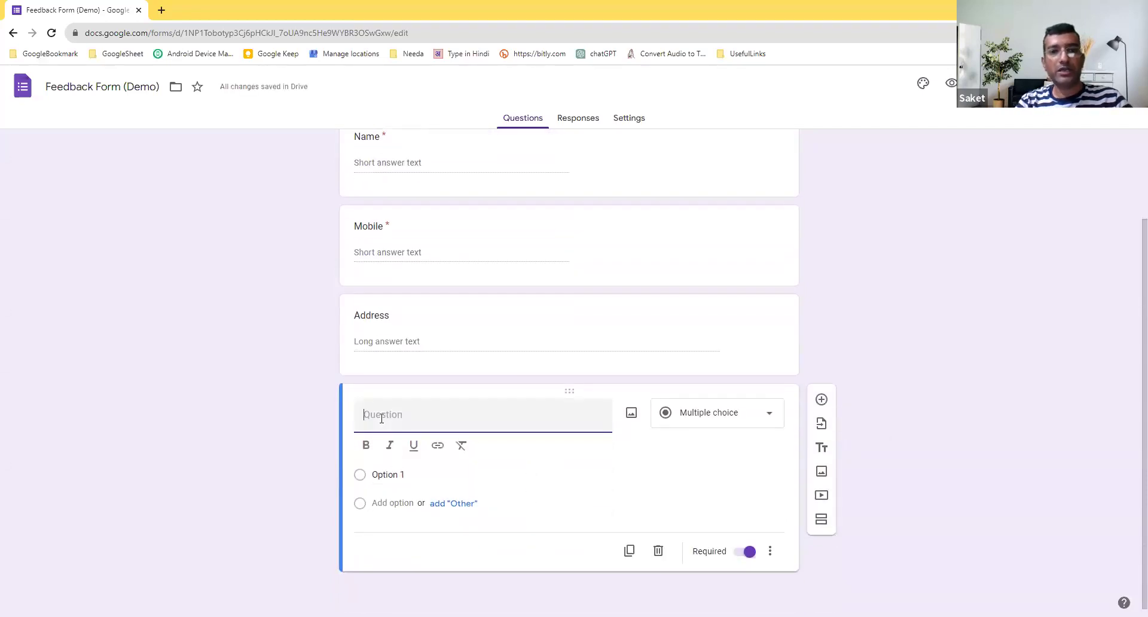
Enter the question text 'Do you wan join community'
text(Do y)
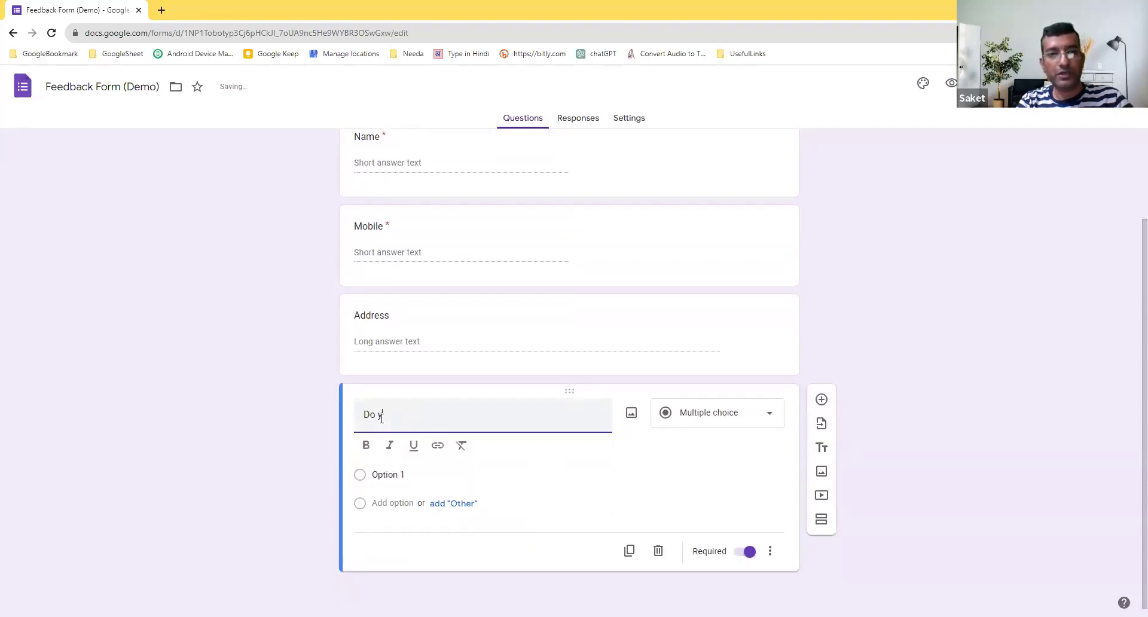
text(ou want)
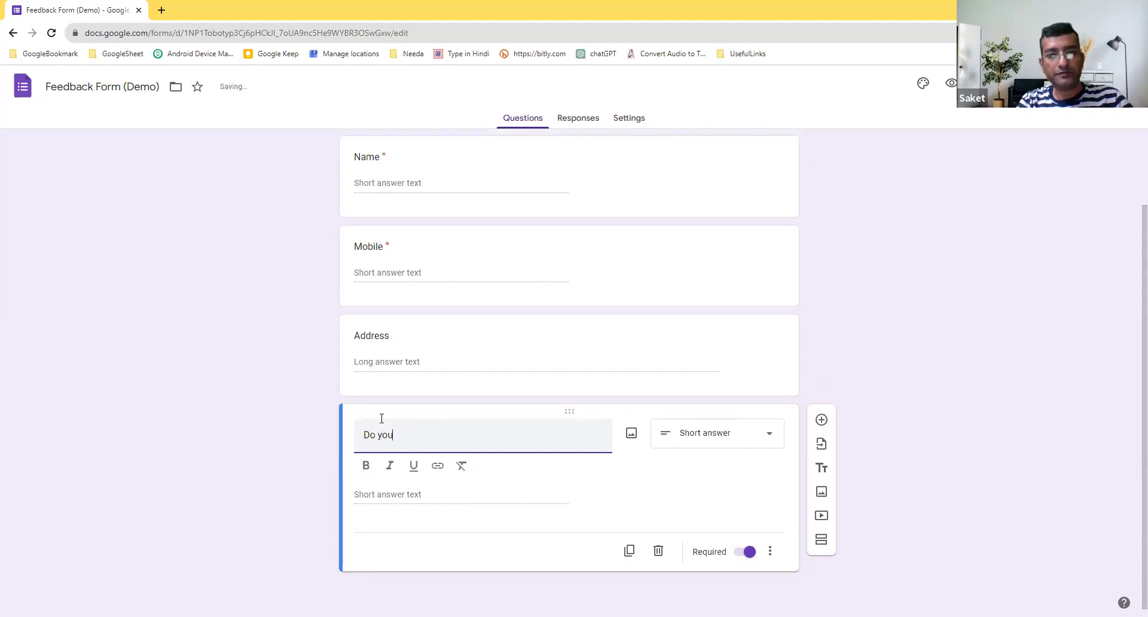
key(BackSpace)
key(BackSpace)
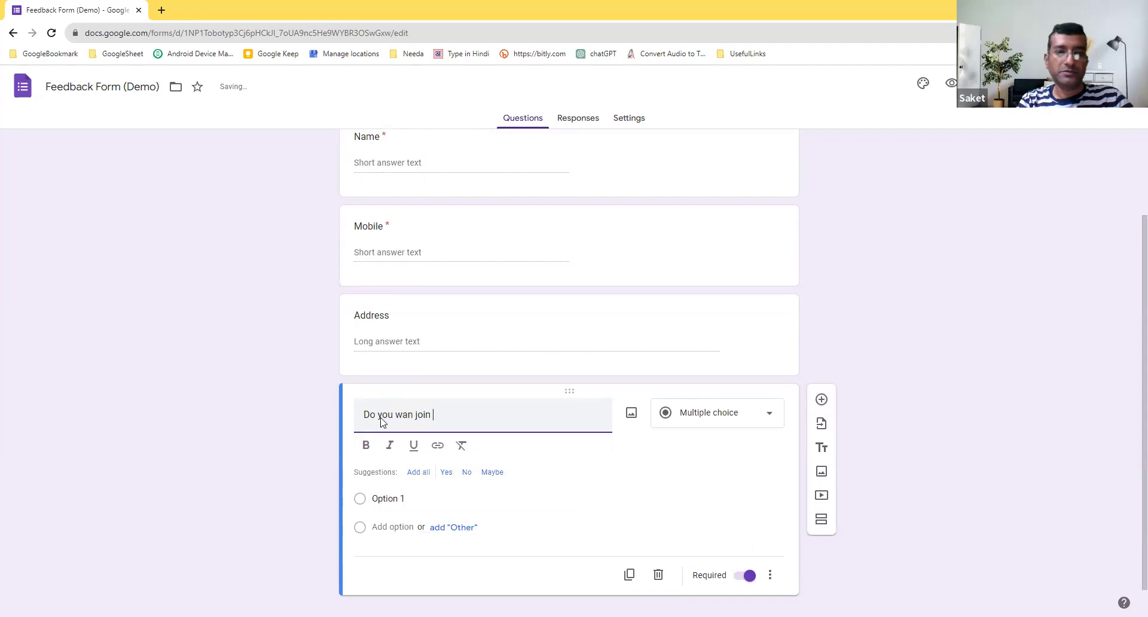
text(join community)
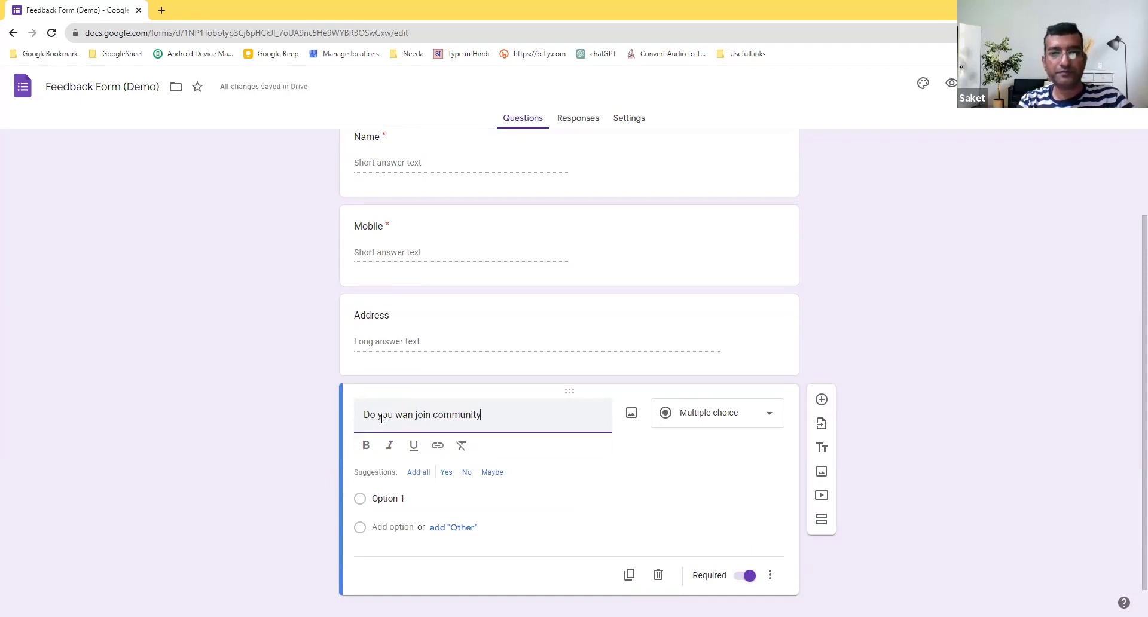
key(ctrl+b)
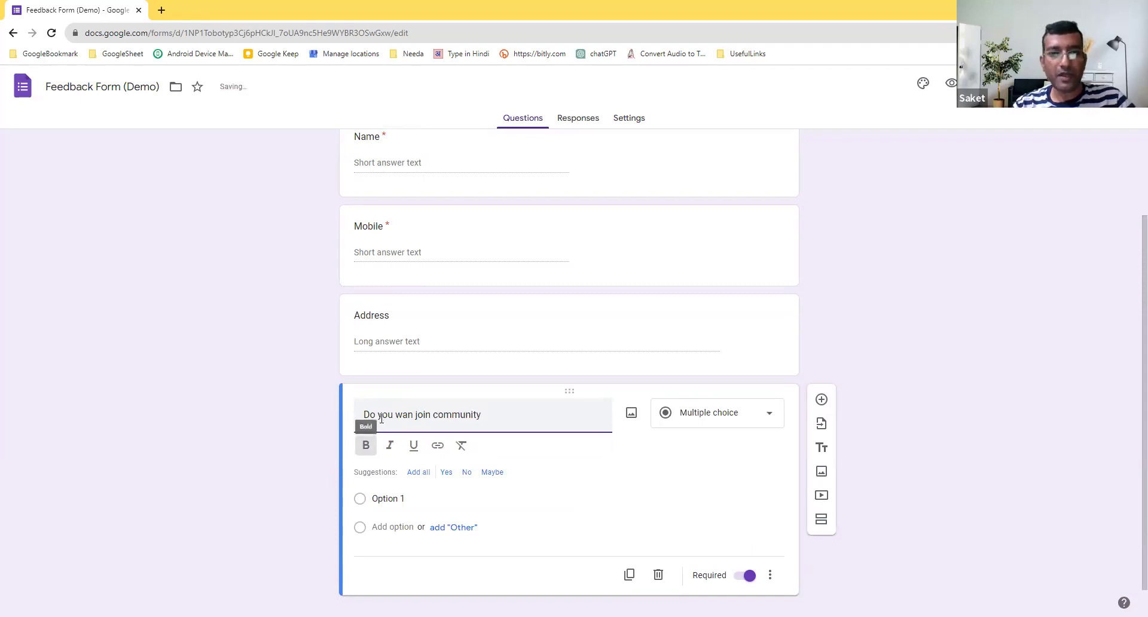
key(Tab)
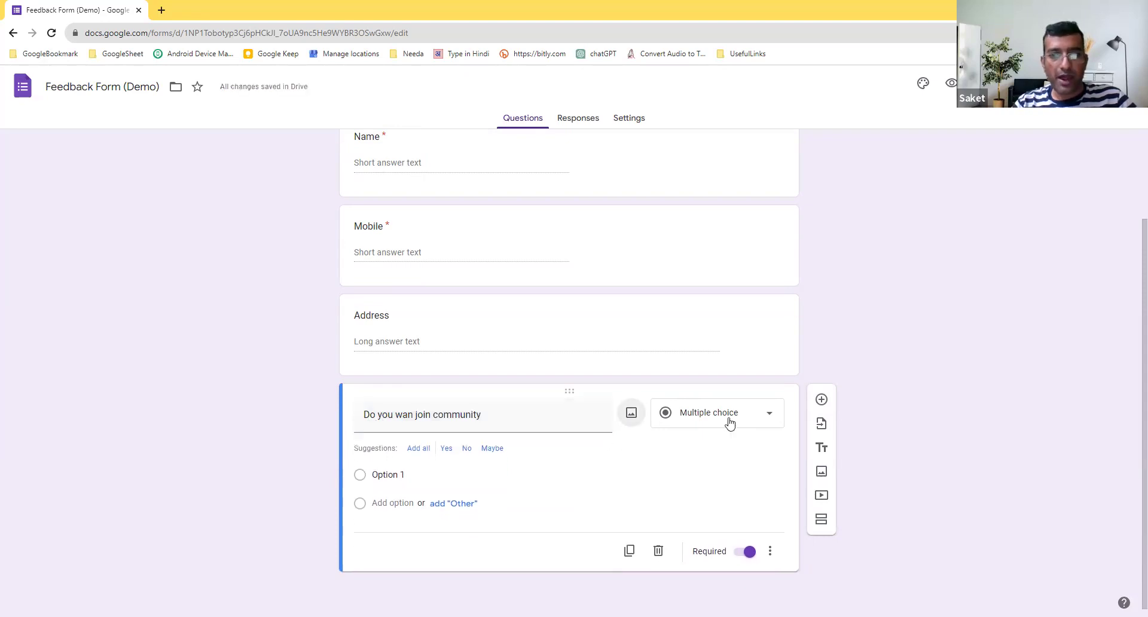
Make the community question multiple choice with options Yes and No
click(730, 423)
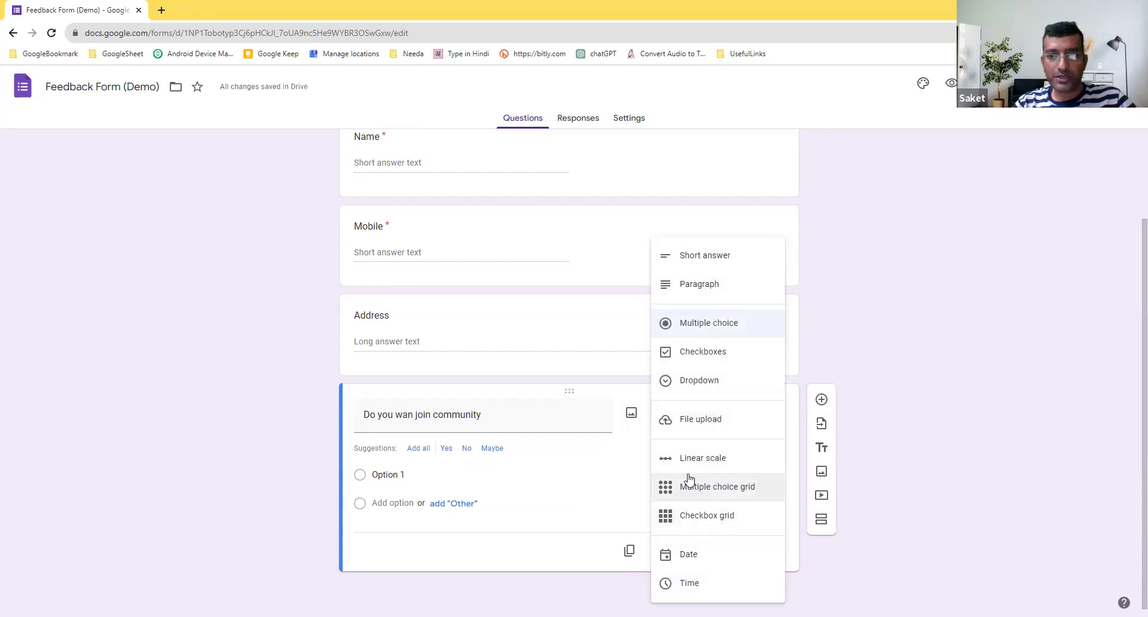
click(452, 477)
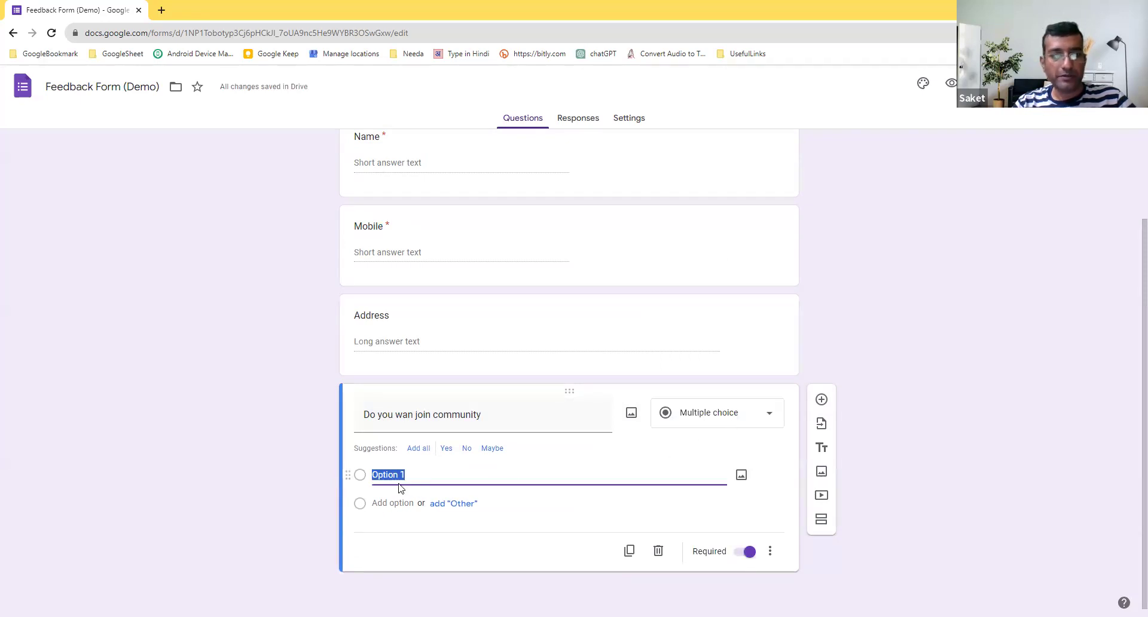
text(Yes)
key(Tab)
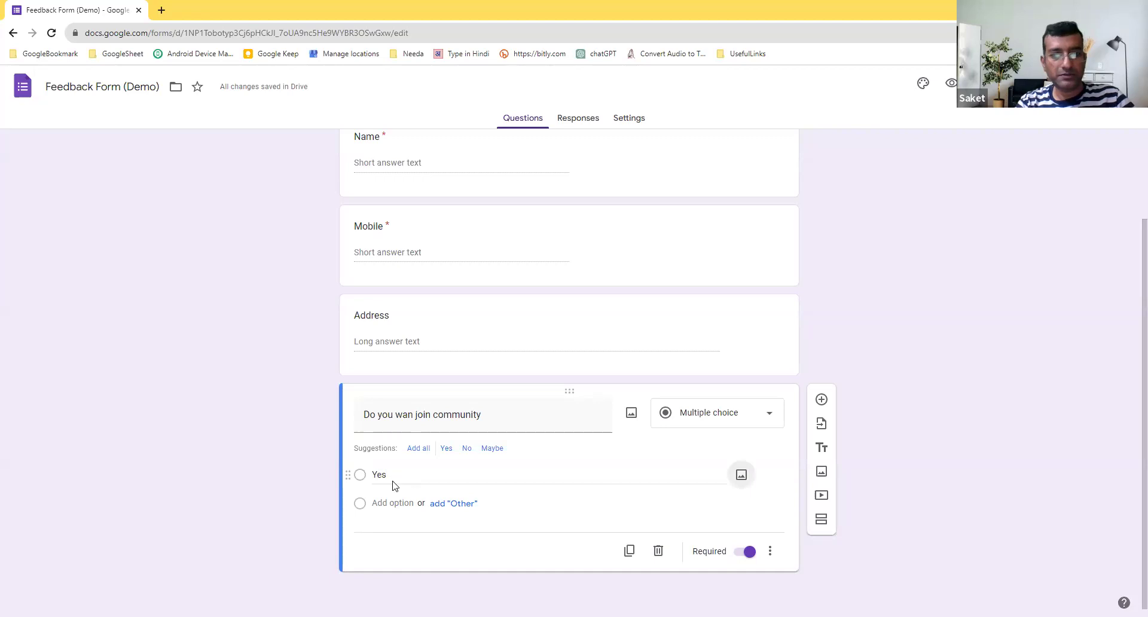
key(Tab)
text(No)
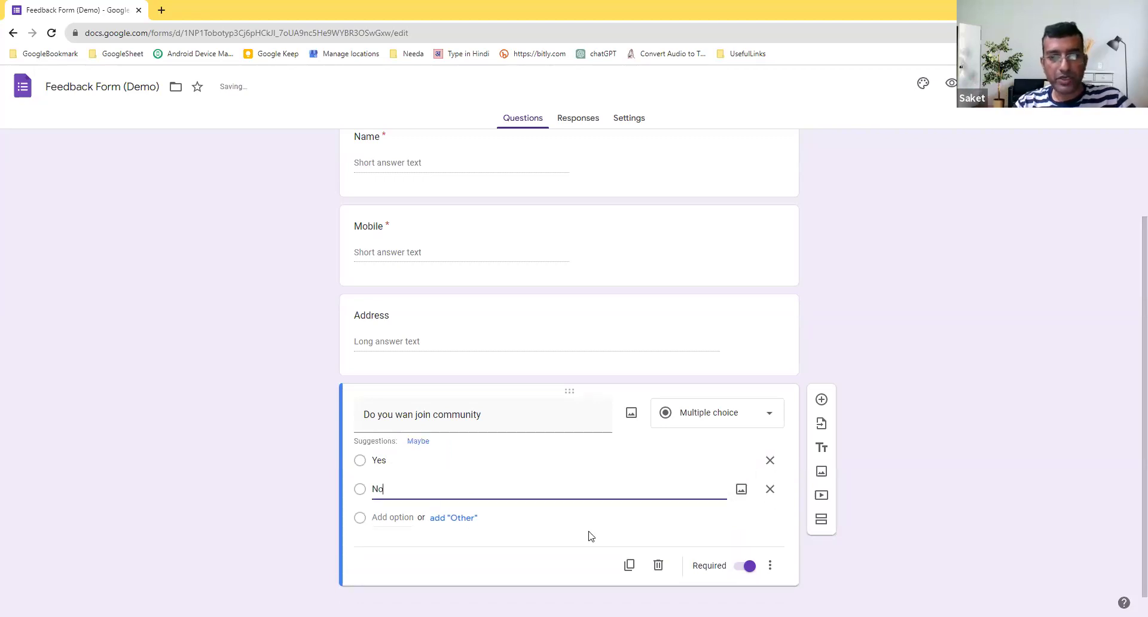
scroll(665, 530, down, 1)
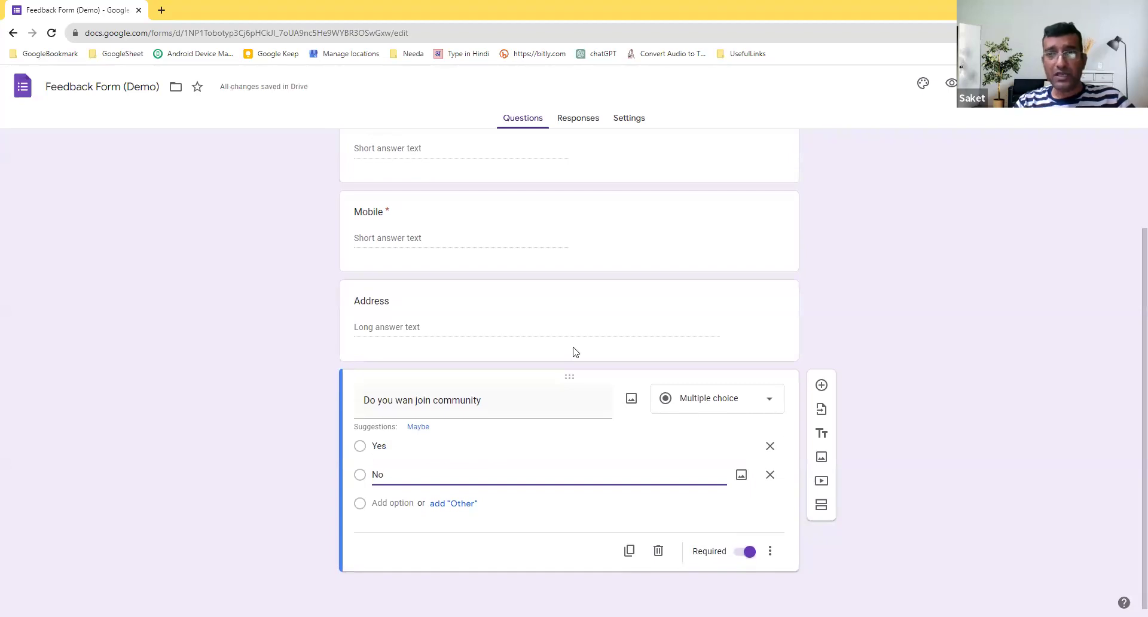
scroll(478, 358, up, 1)
scroll(464, 303, up, 2)
scroll(458, 339, down, 1)
scroll(459, 338, up, 1)
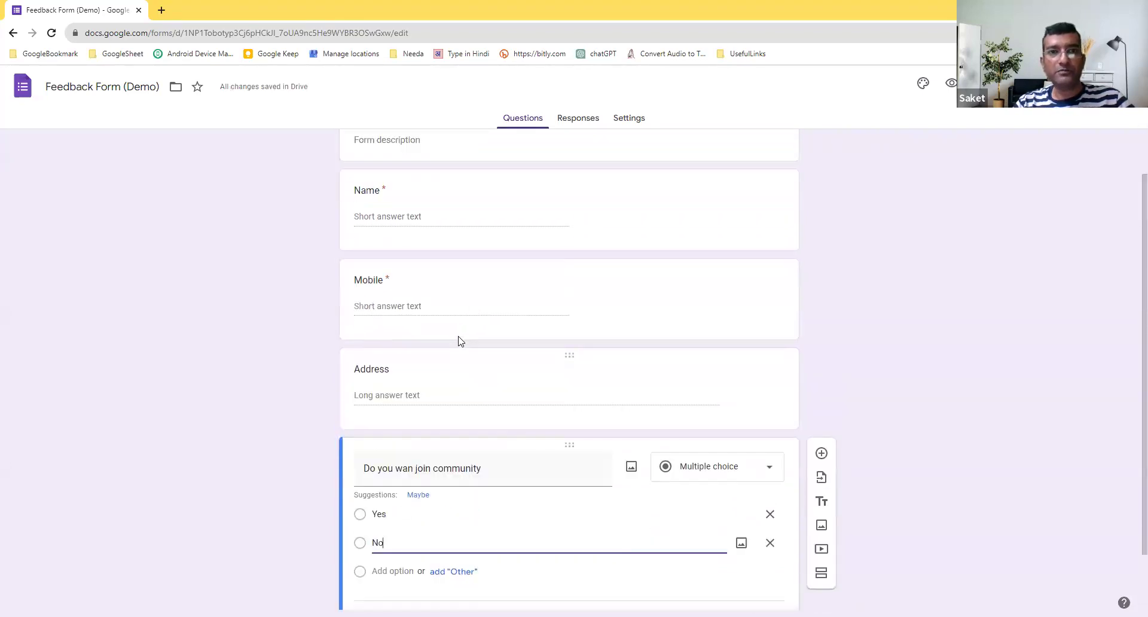
Preview the form, answer Yes to the community question, and click into Mobile
click(951, 85)
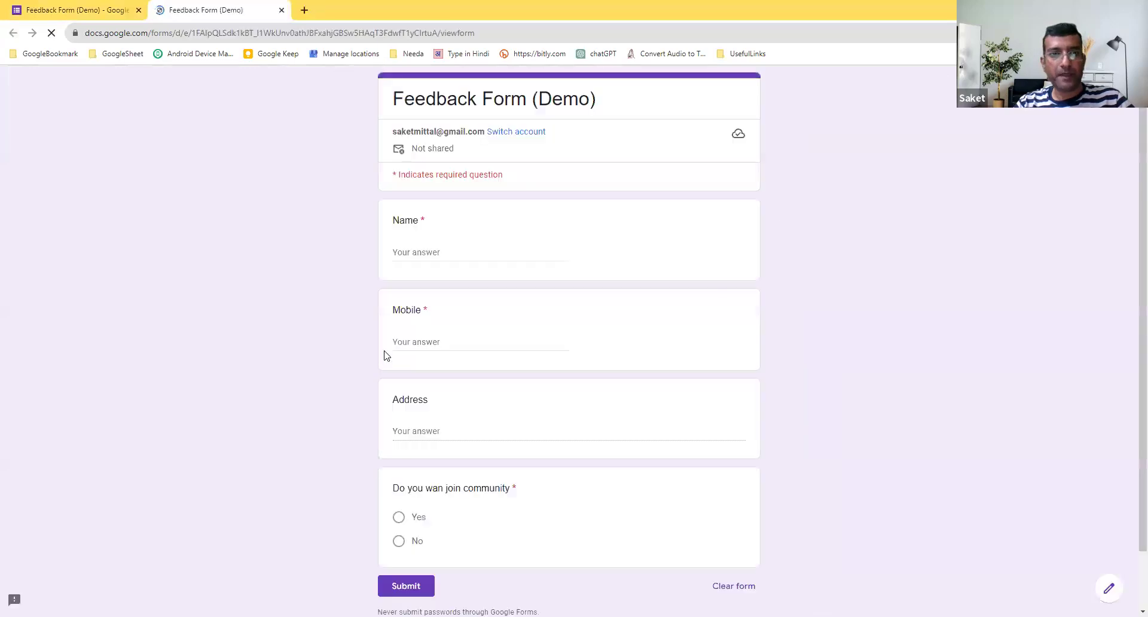
click(400, 518)
click(399, 541)
click(398, 517)
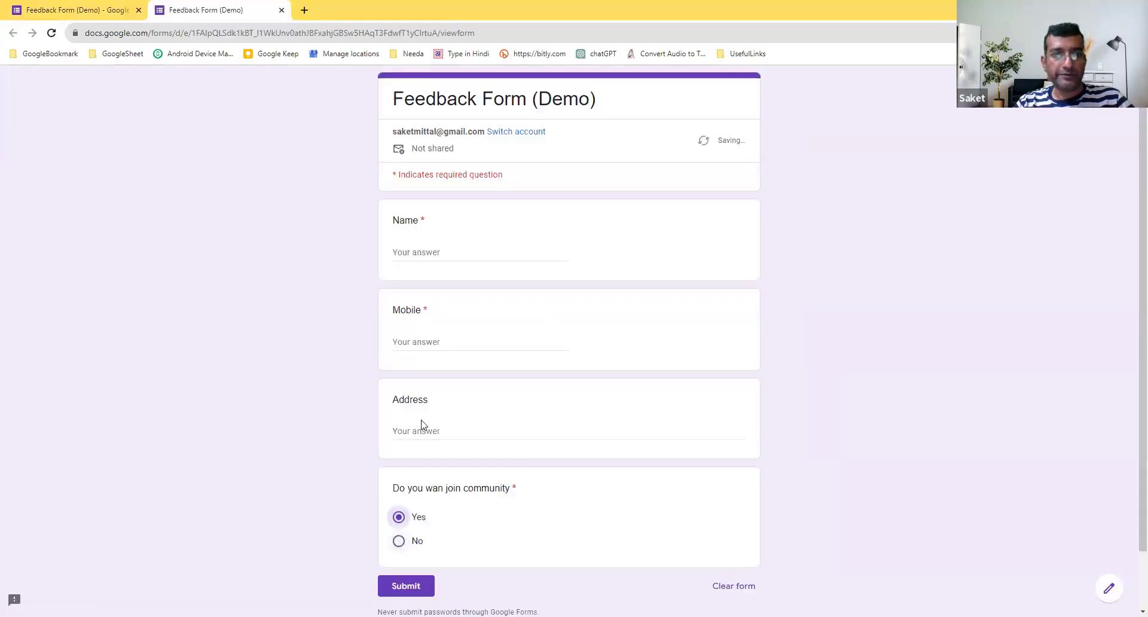
click(415, 344)
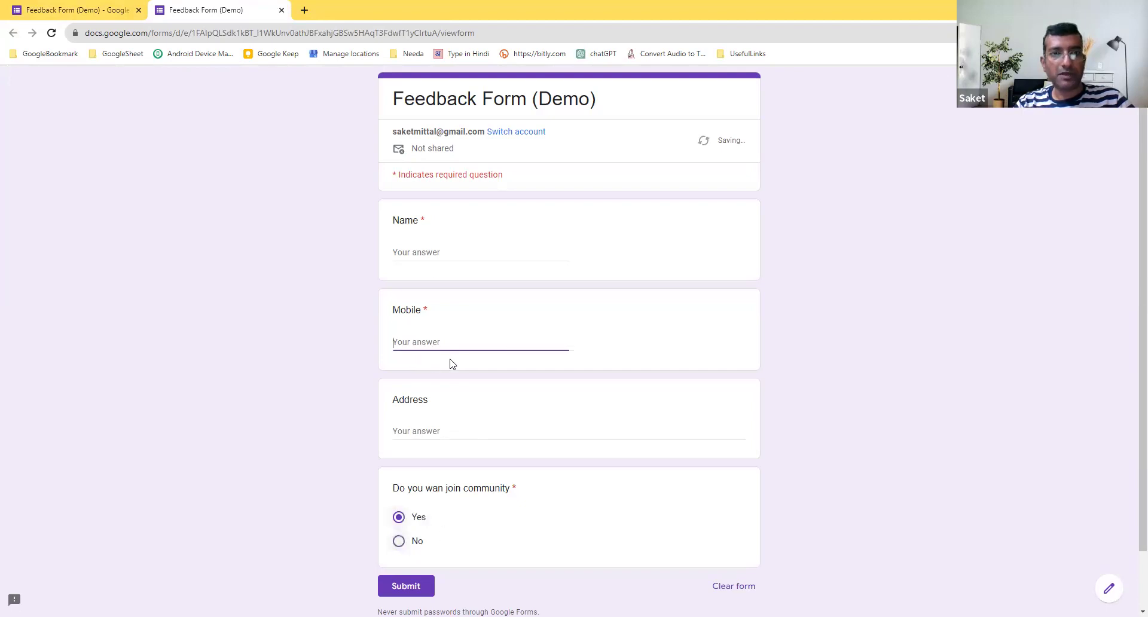
Return from the preview tab to the form editor
right_click(220, 10)
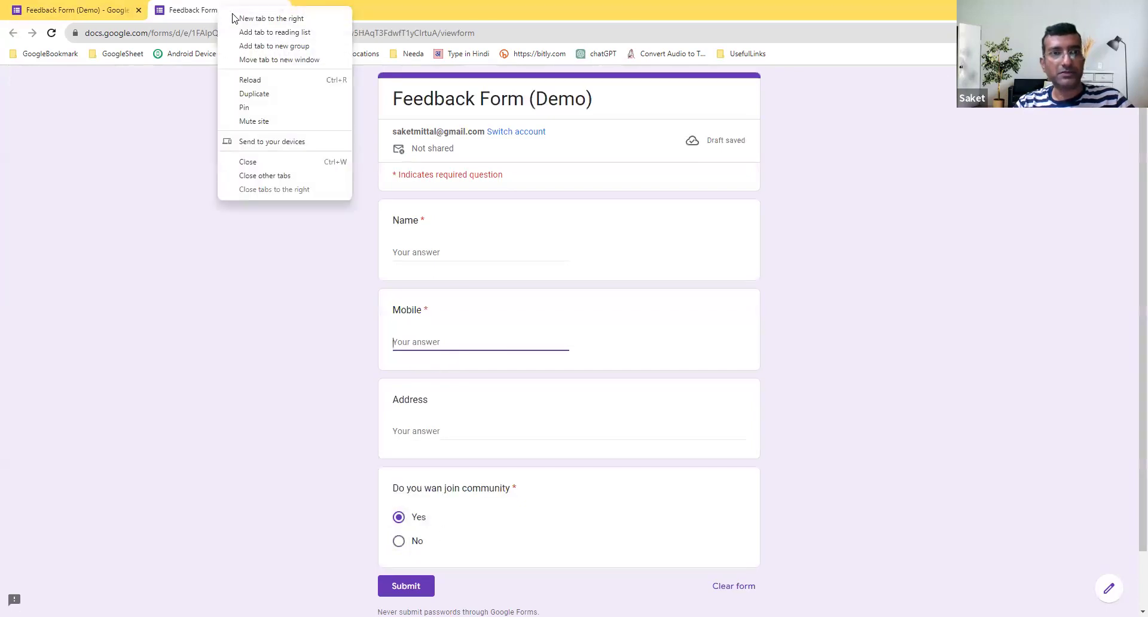
click(121, 263)
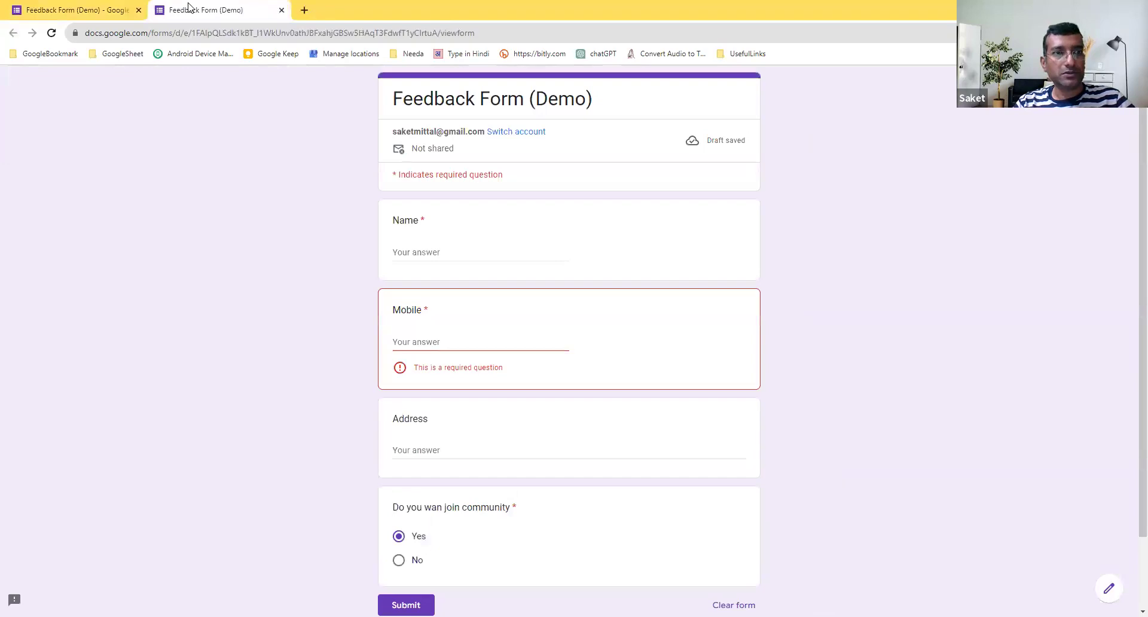
click(76, 12)
scroll(505, 396, down, 2)
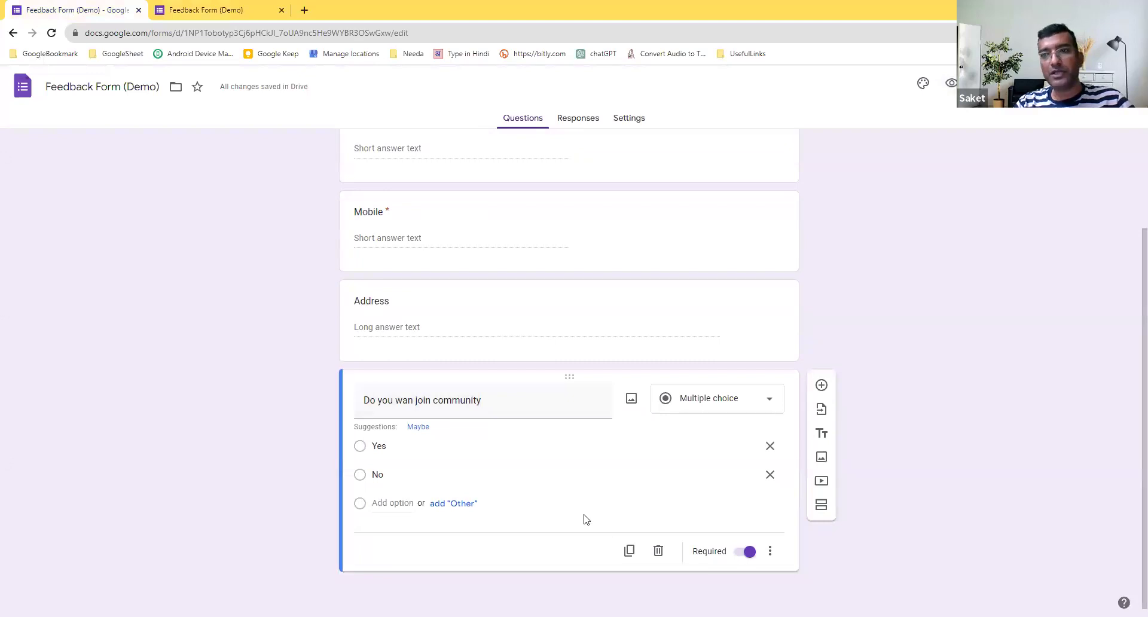
Add a new question titled 'Date of birth' below the community question
click(822, 385)
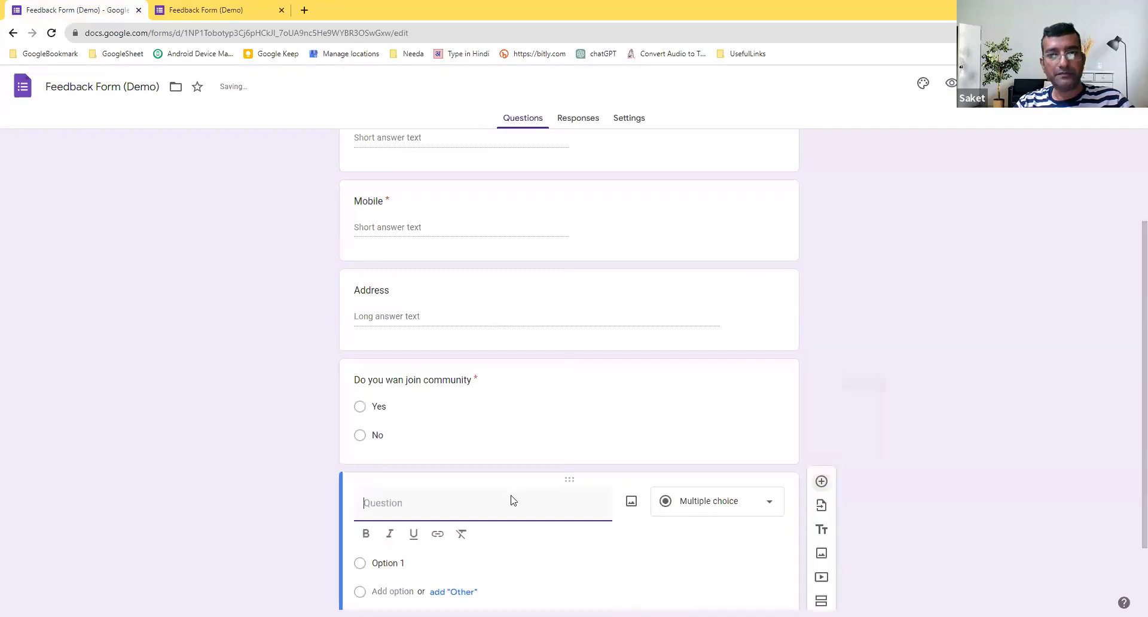
text(Da)
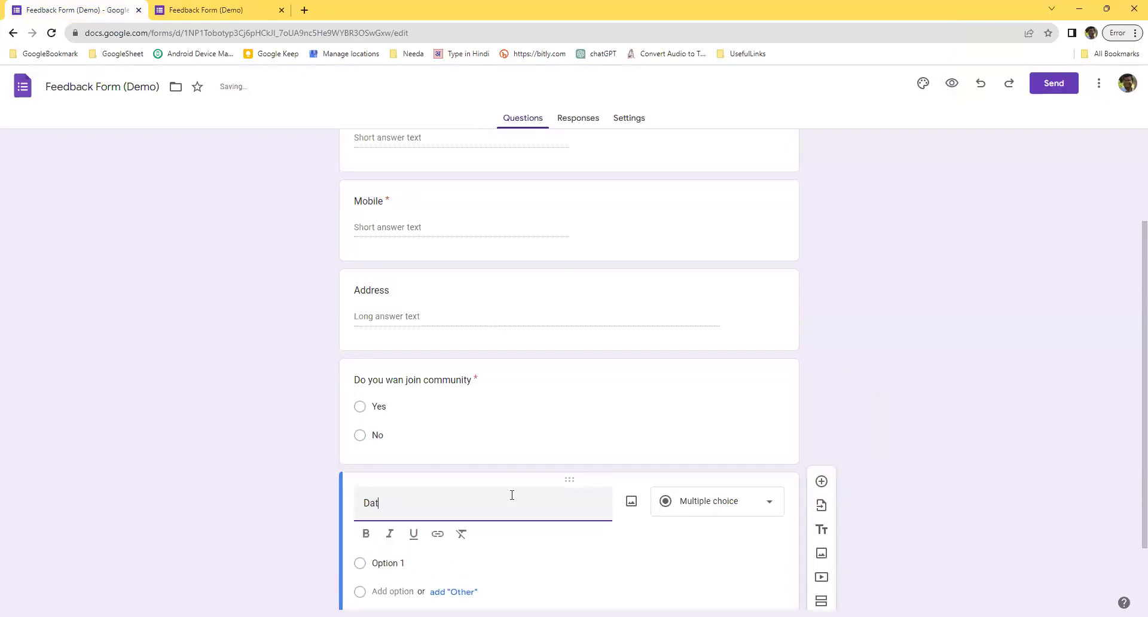
text(t)
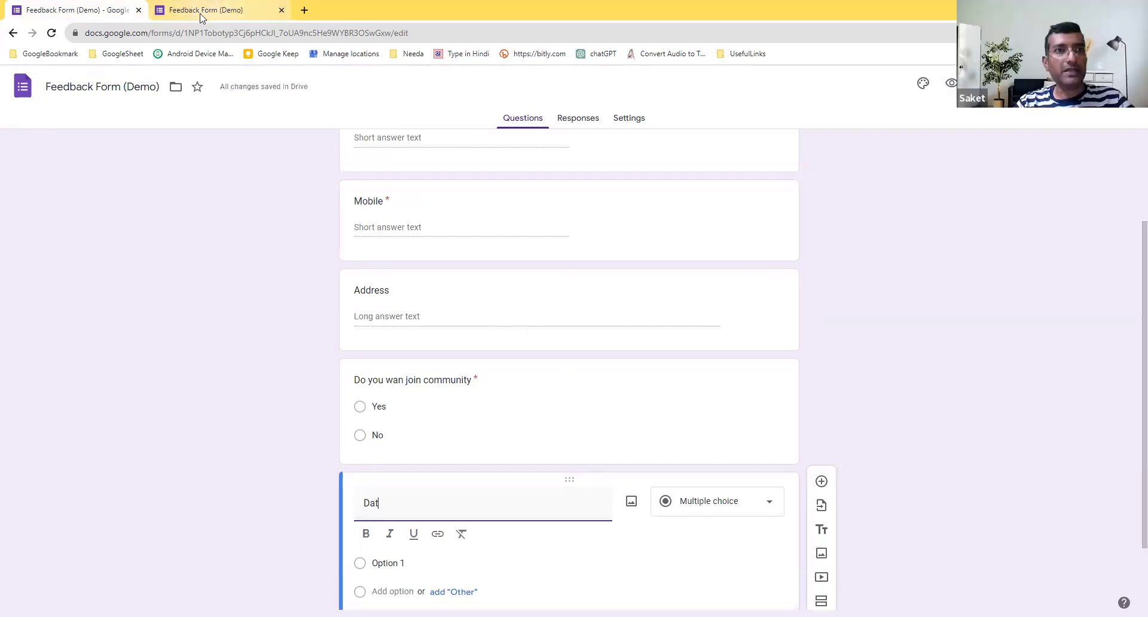
click(201, 13)
click(114, 12)
click(187, 13)
click(123, 13)
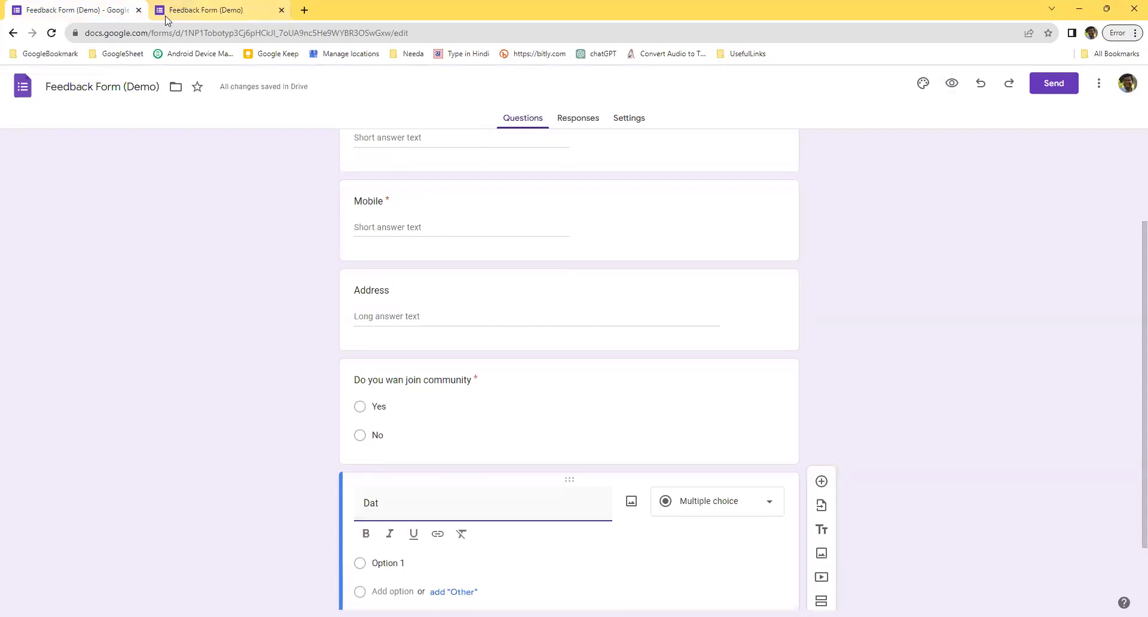
click(162, 18)
click(112, 13)
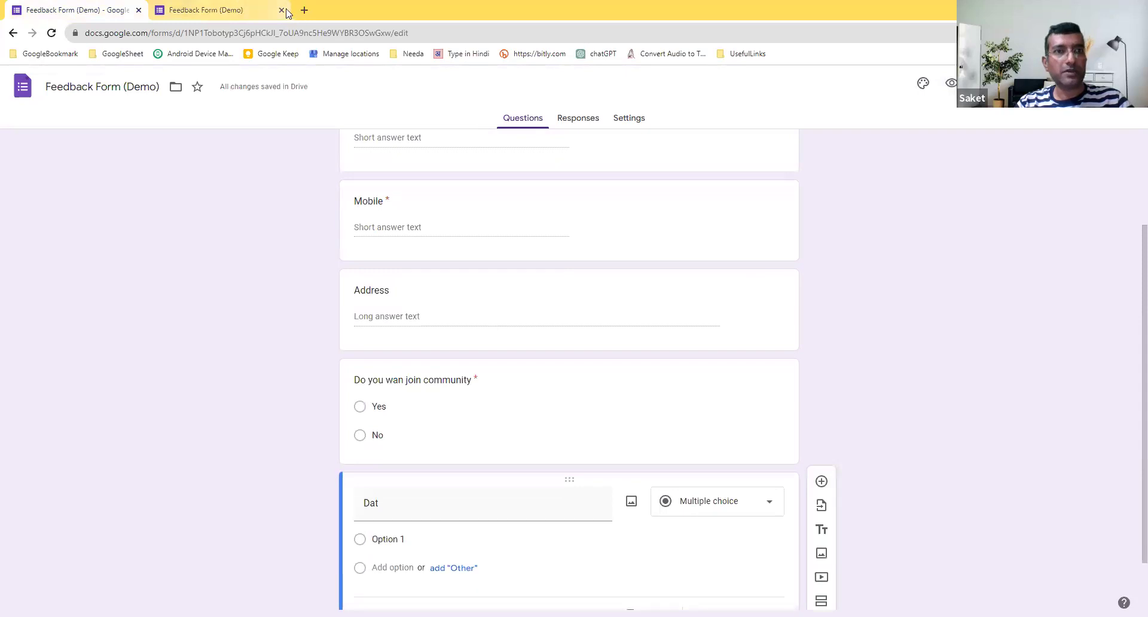
Close the preview tab and finish Date of birth as a required date question
click(218, 13)
click(281, 10)
scroll(452, 407, down, 2)
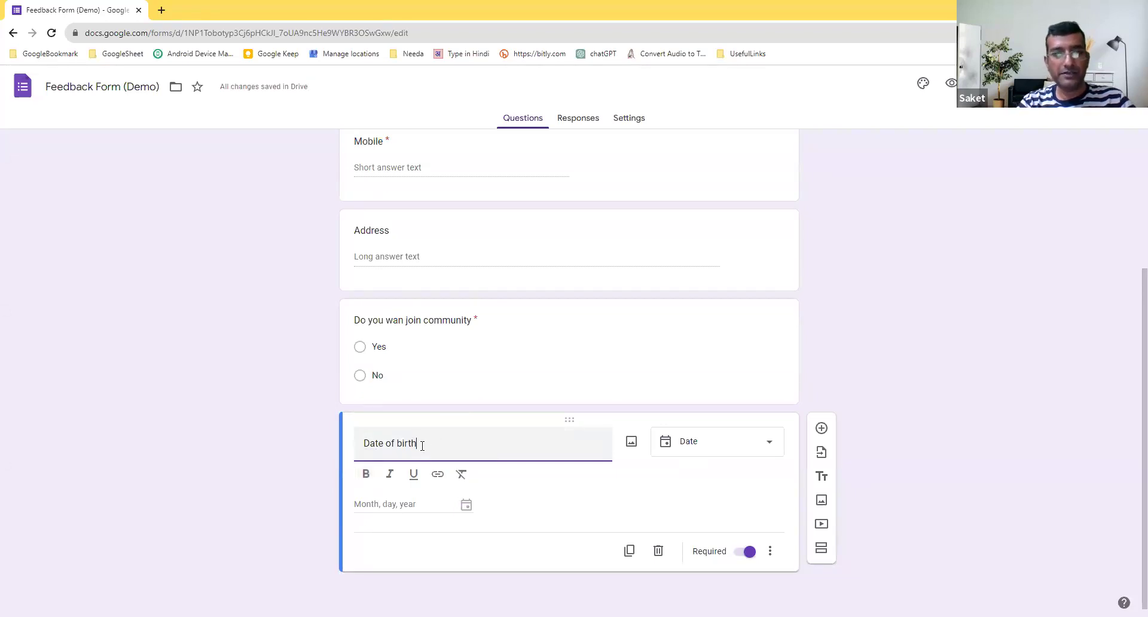
key(Tab)
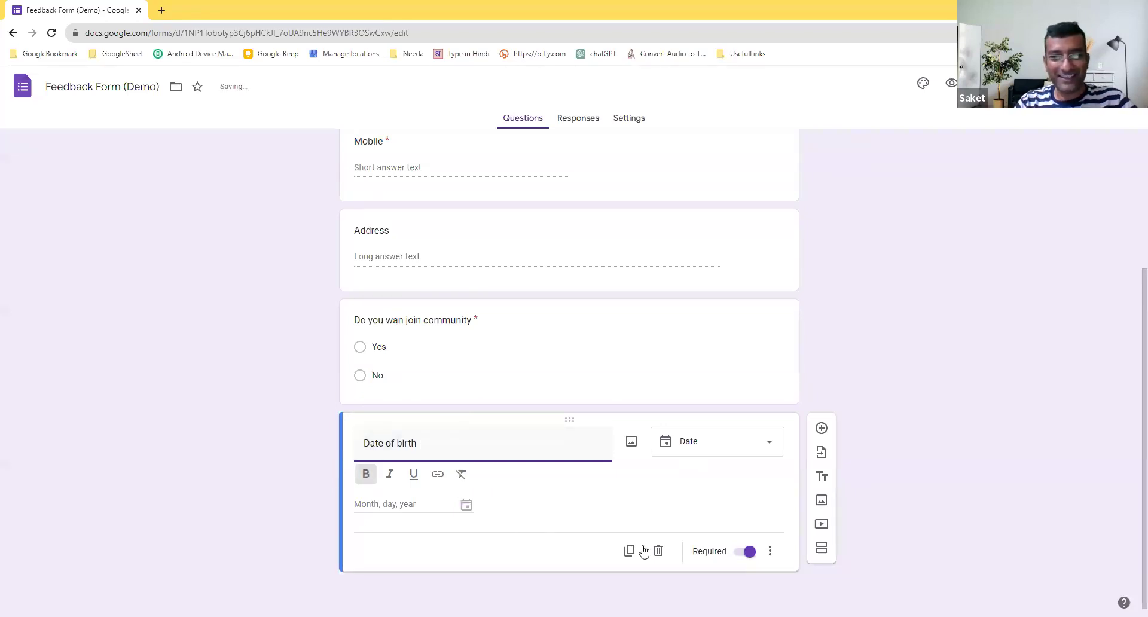
scroll(400, 323, up, 3)
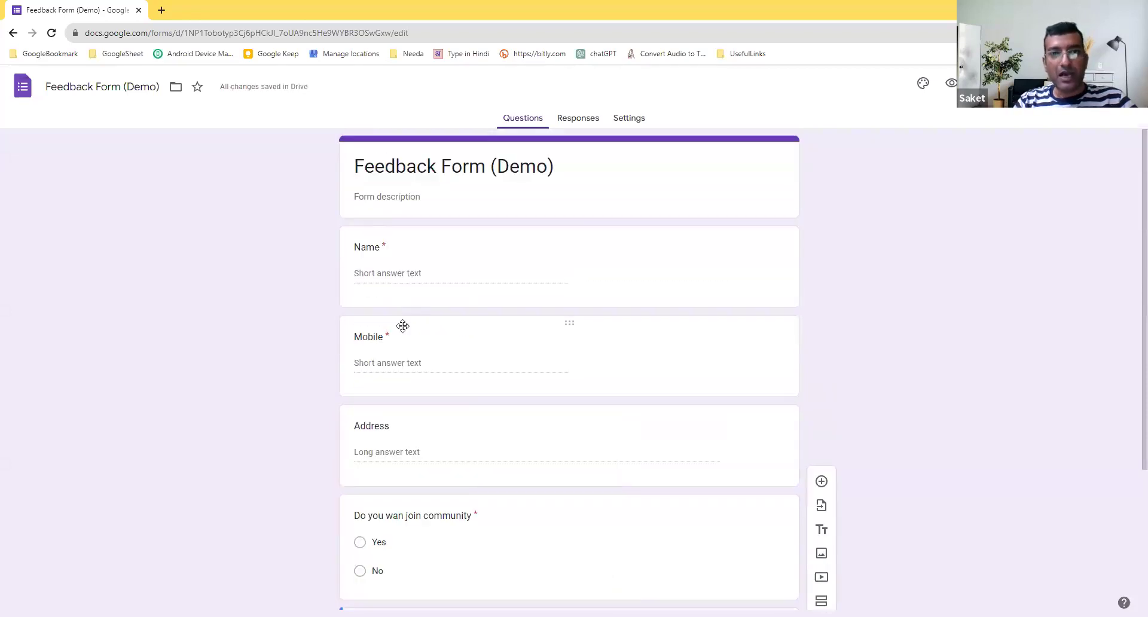
scroll(402, 326, down, 3)
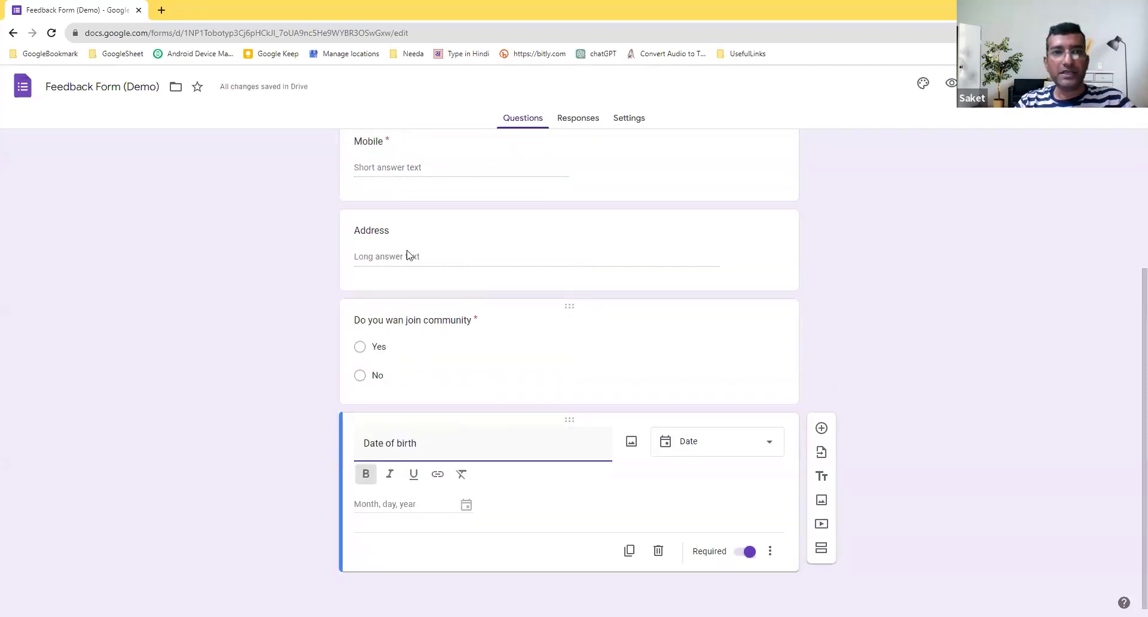
scroll(409, 254, up, 1)
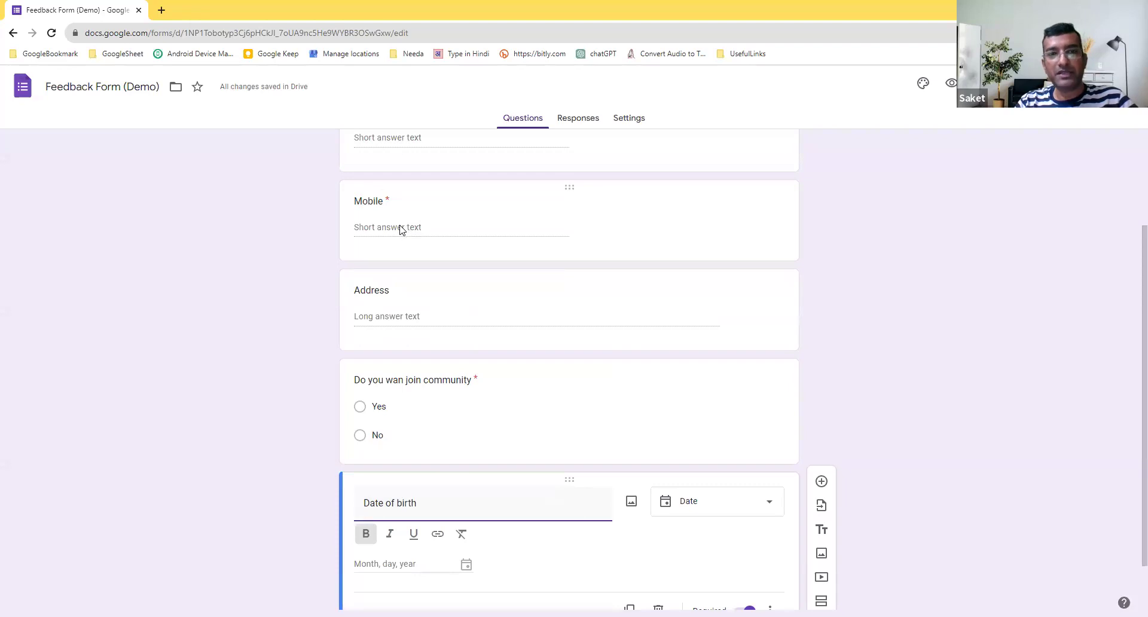
Open the Mobile question's settings and remove its number response validation
click(503, 229)
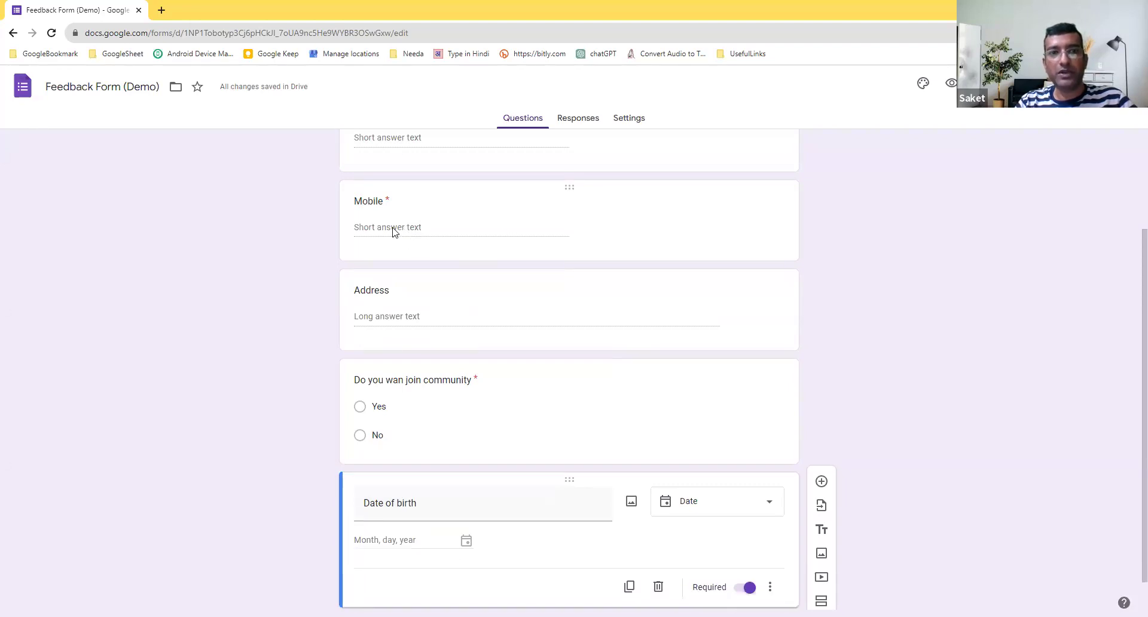
click(359, 198)
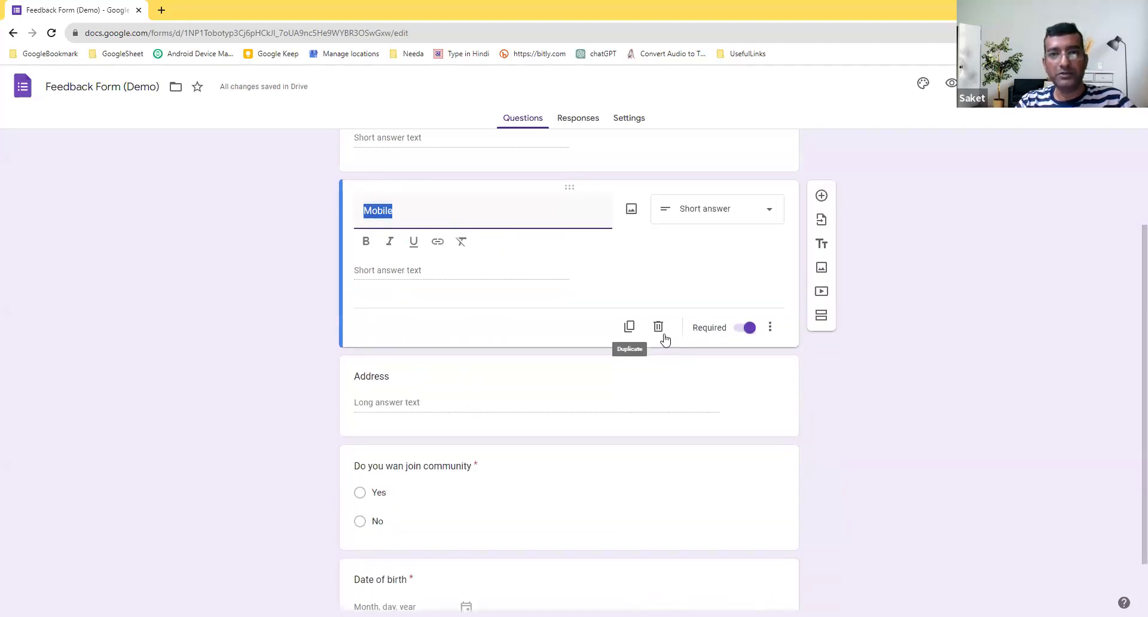
click(771, 326)
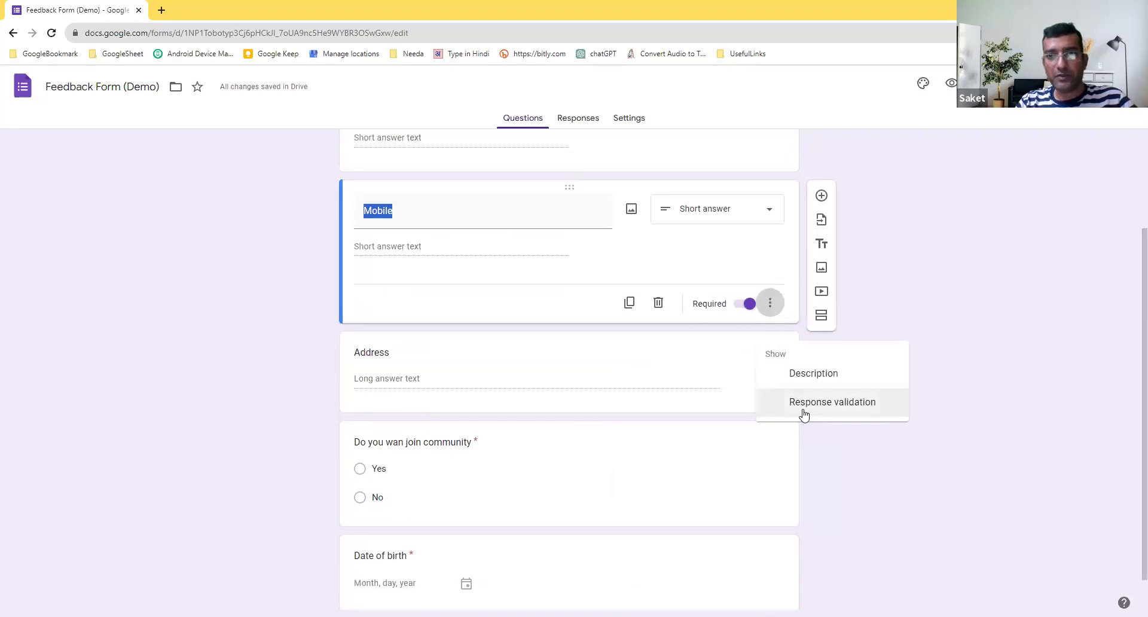
click(926, 472)
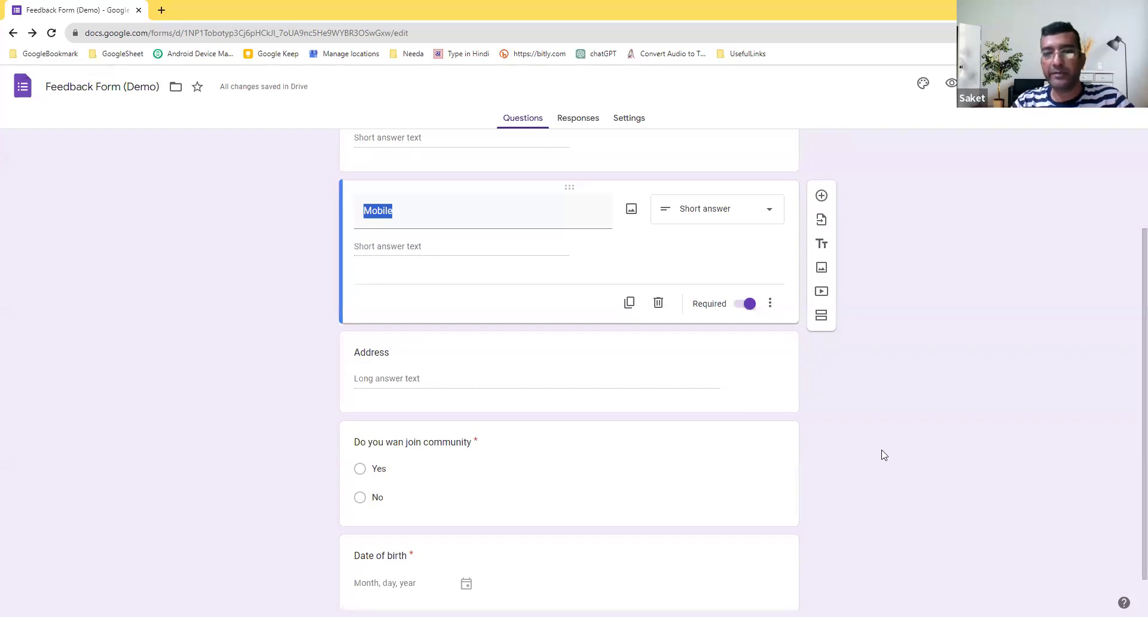
click(770, 305)
click(786, 377)
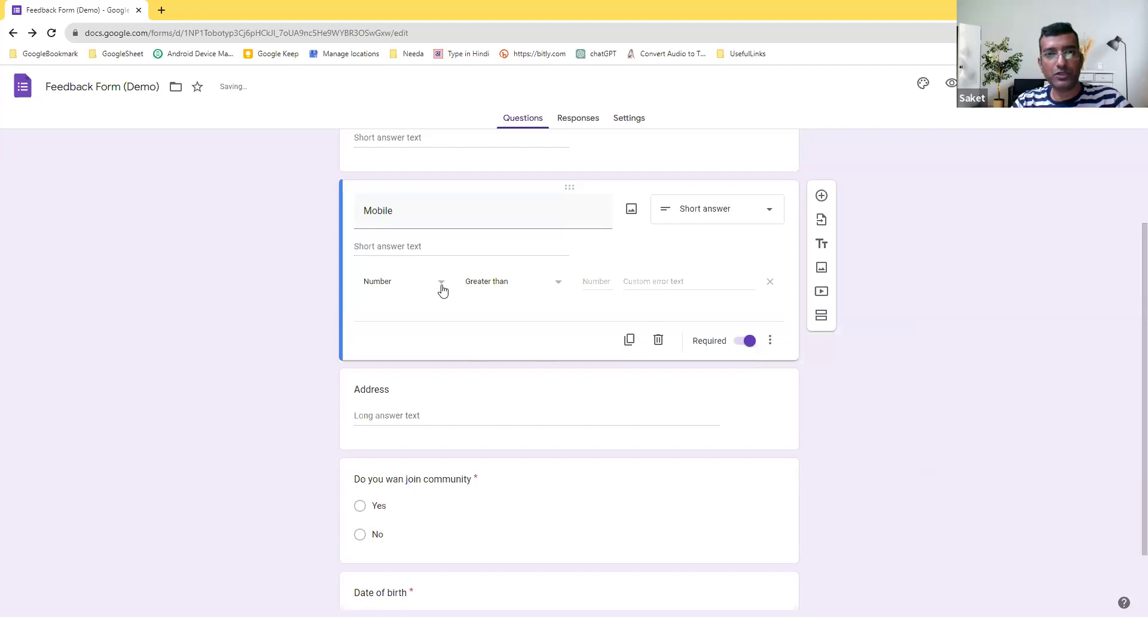
click(441, 282)
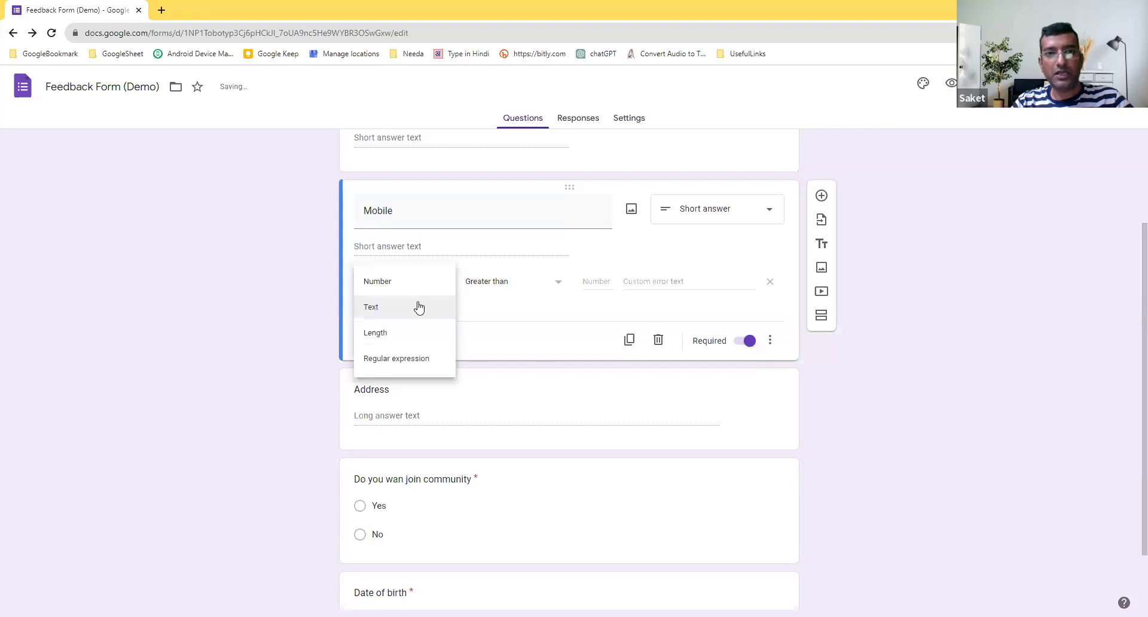
click(948, 431)
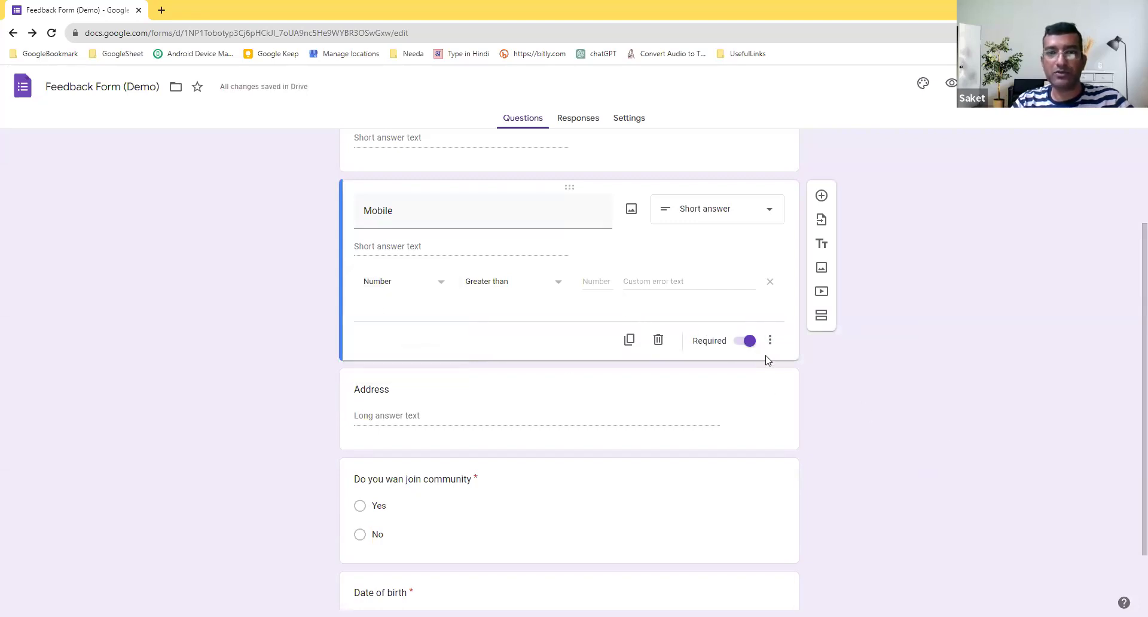
click(770, 281)
Open a live preview in a new tab, glance at Responses and Settings, then return to Questions
scroll(479, 441, up, 3)
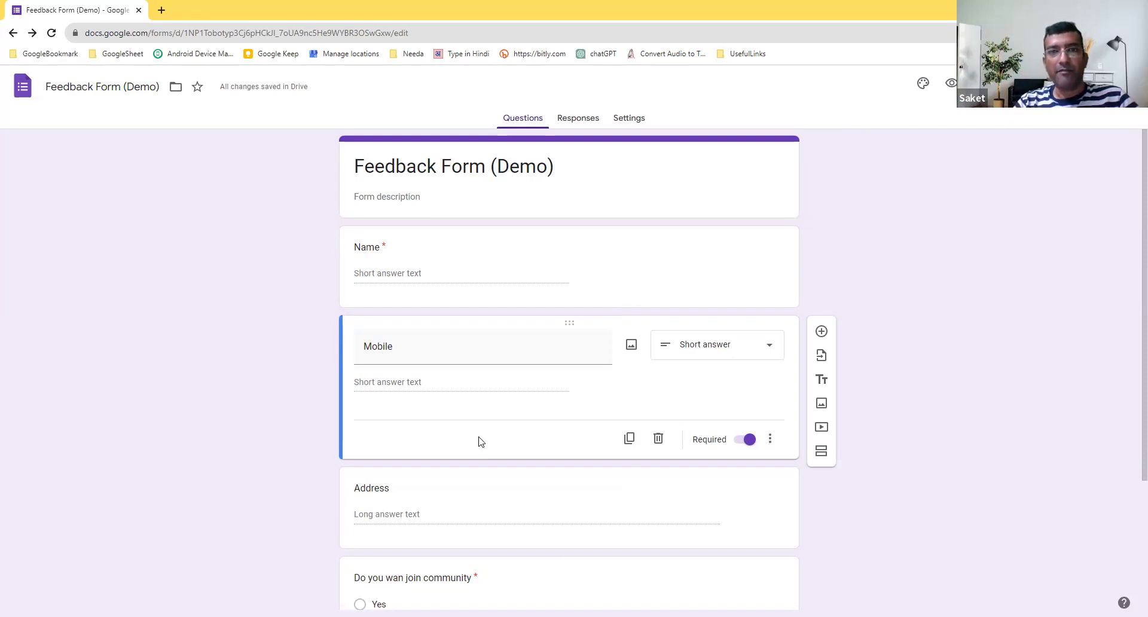
click(950, 84)
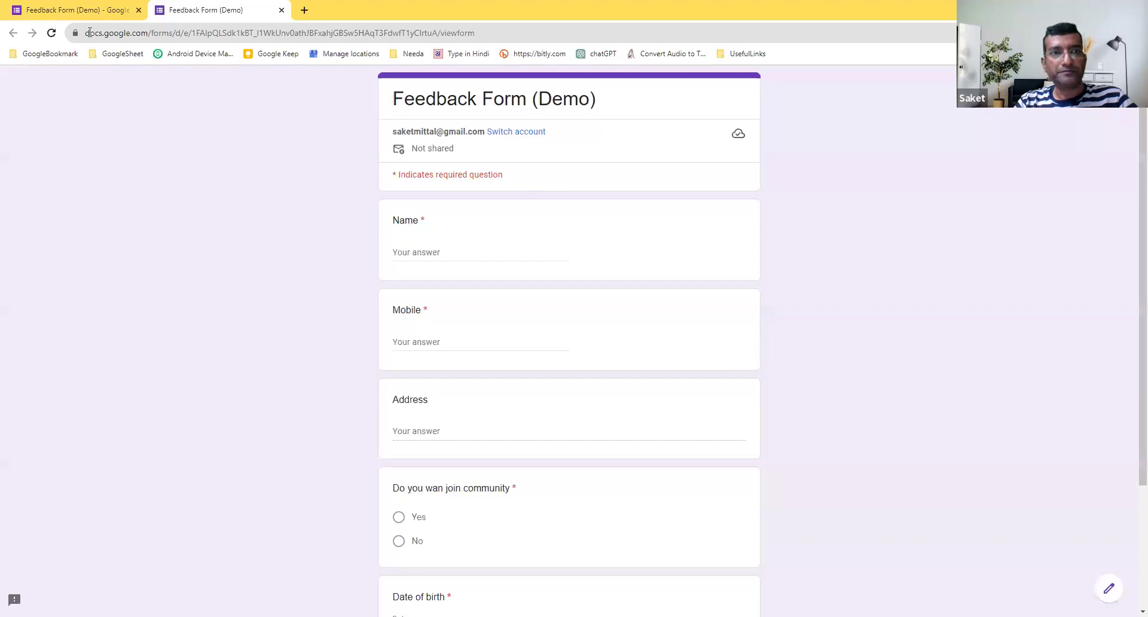
click(75, 10)
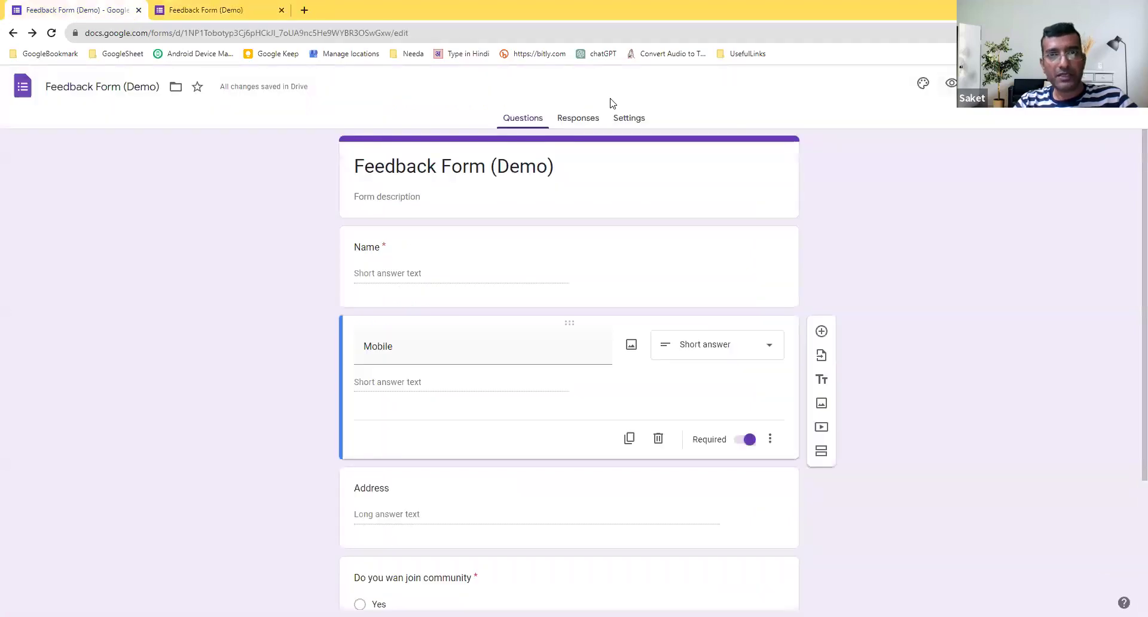
click(578, 118)
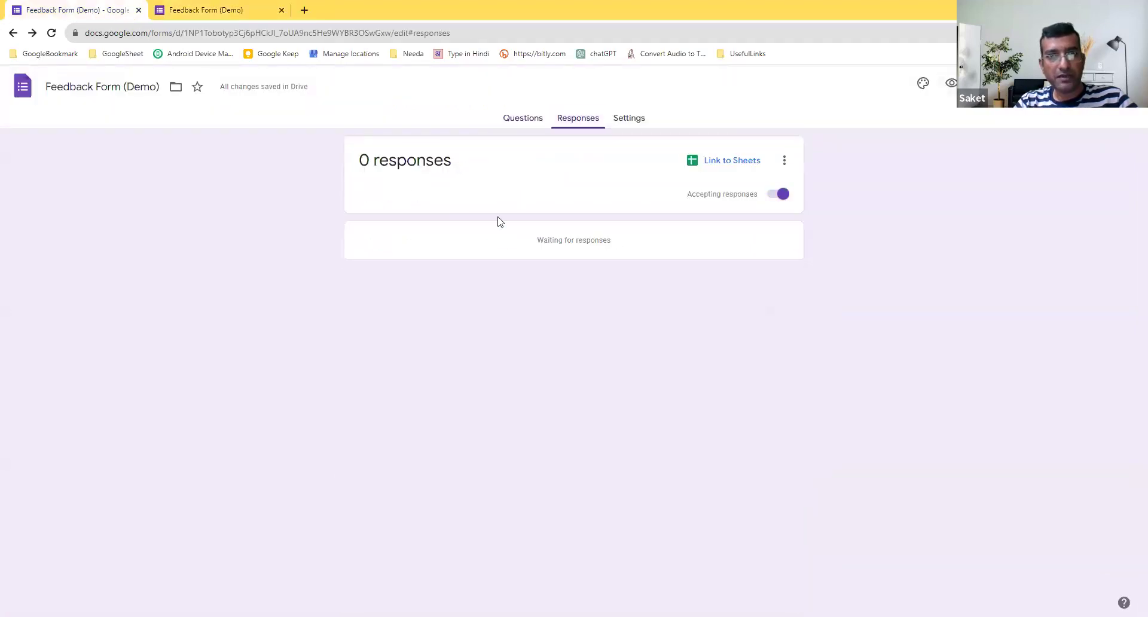
click(629, 119)
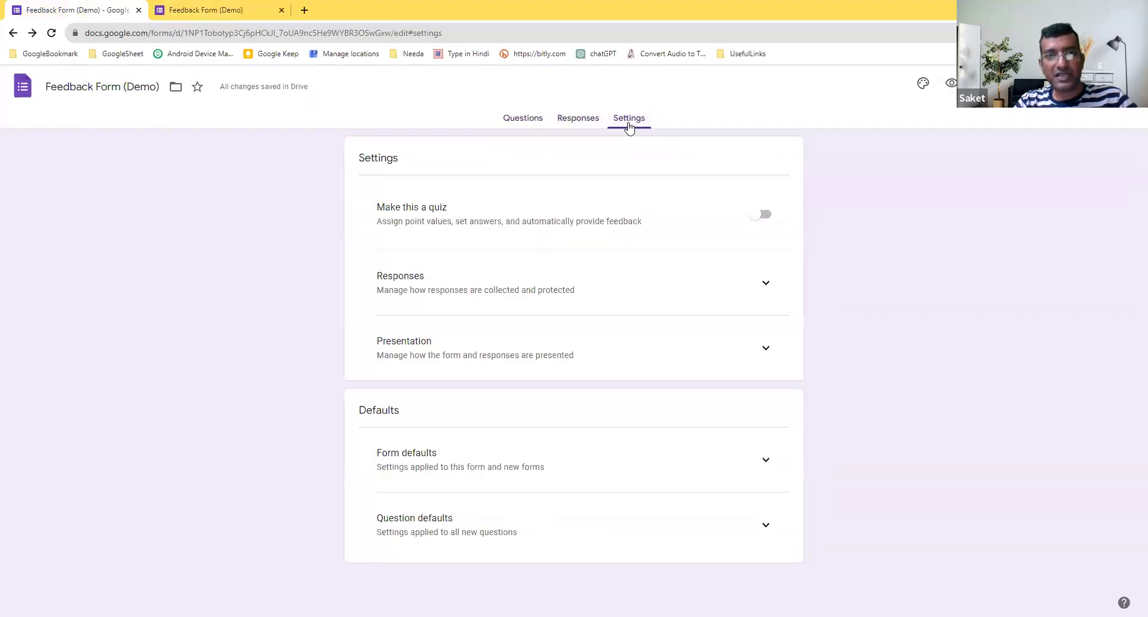
click(572, 119)
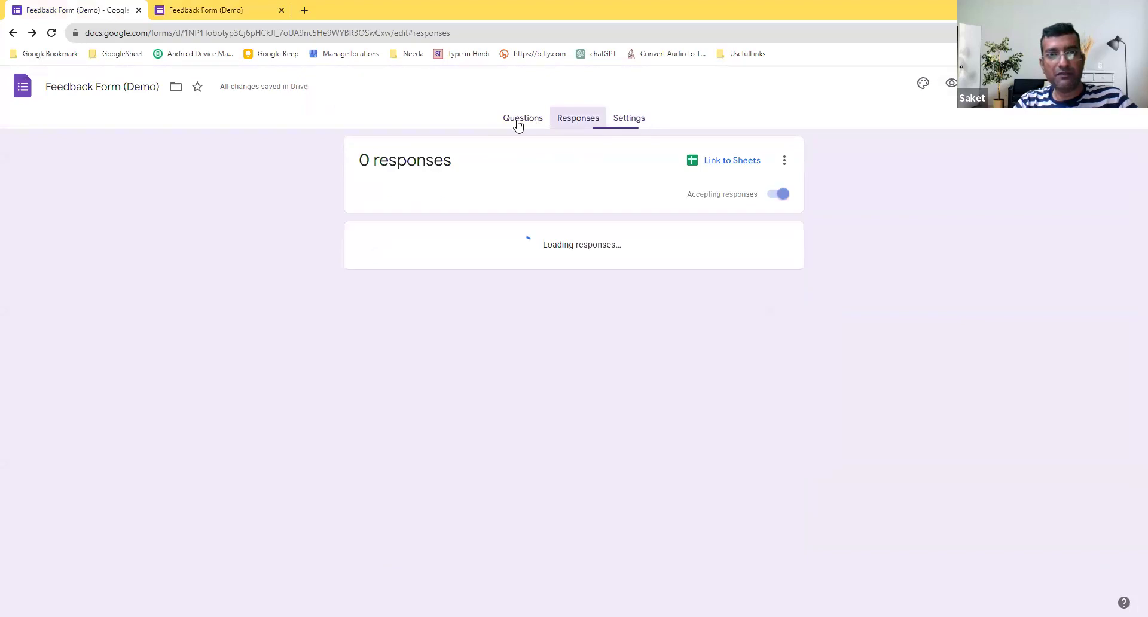
click(518, 121)
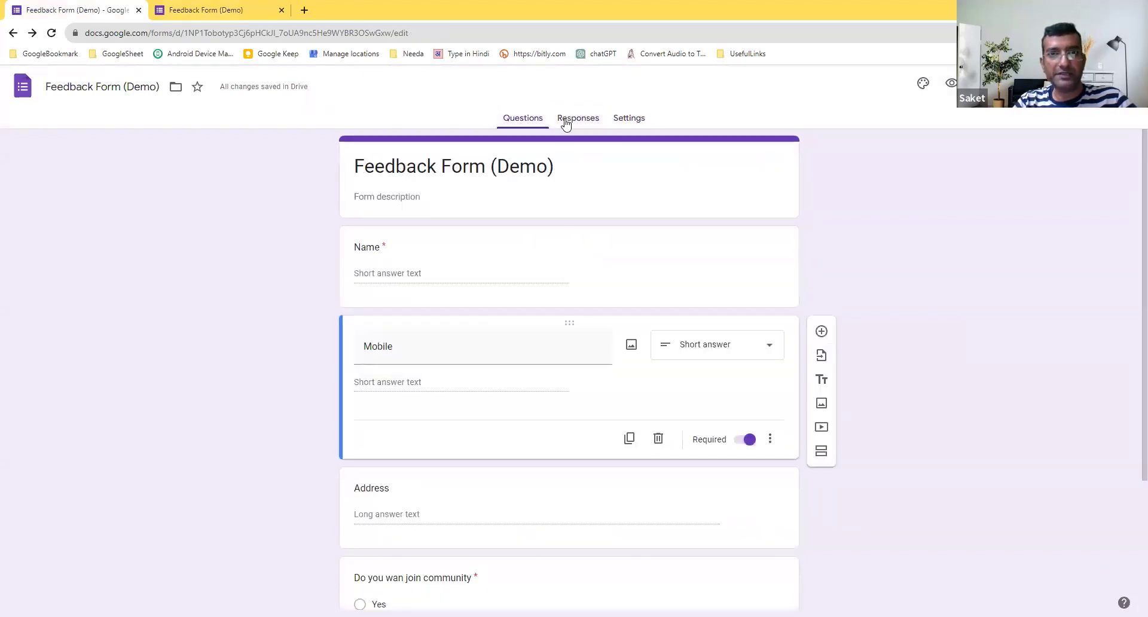
In the preview, fill in a test name and mobile number
click(213, 16)
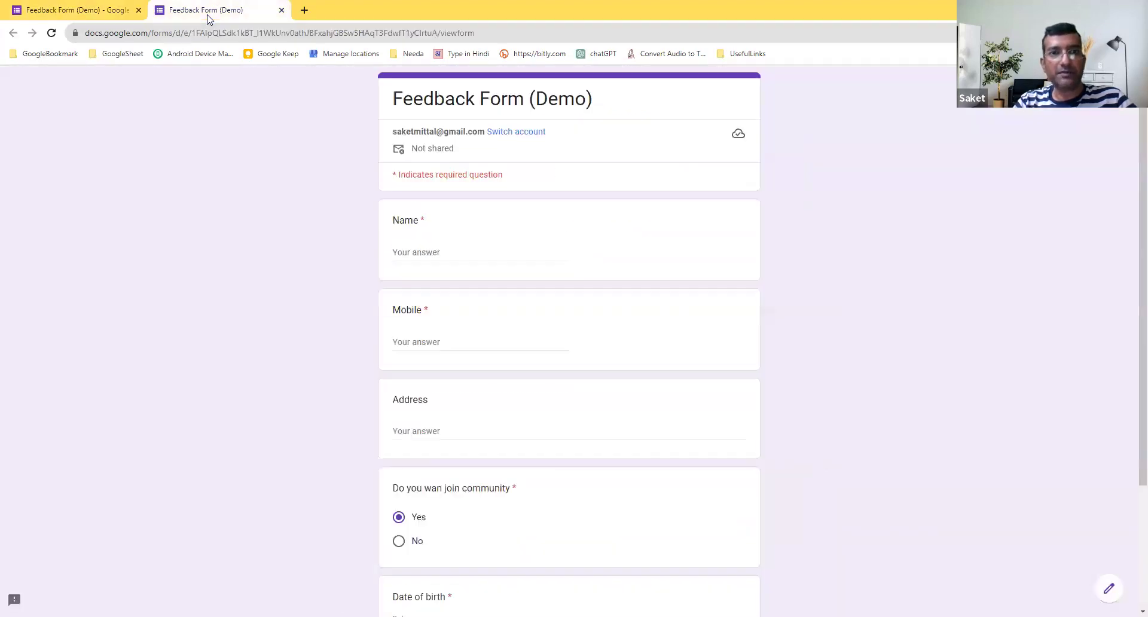
click(449, 249)
text(Saket)
key(Tab)
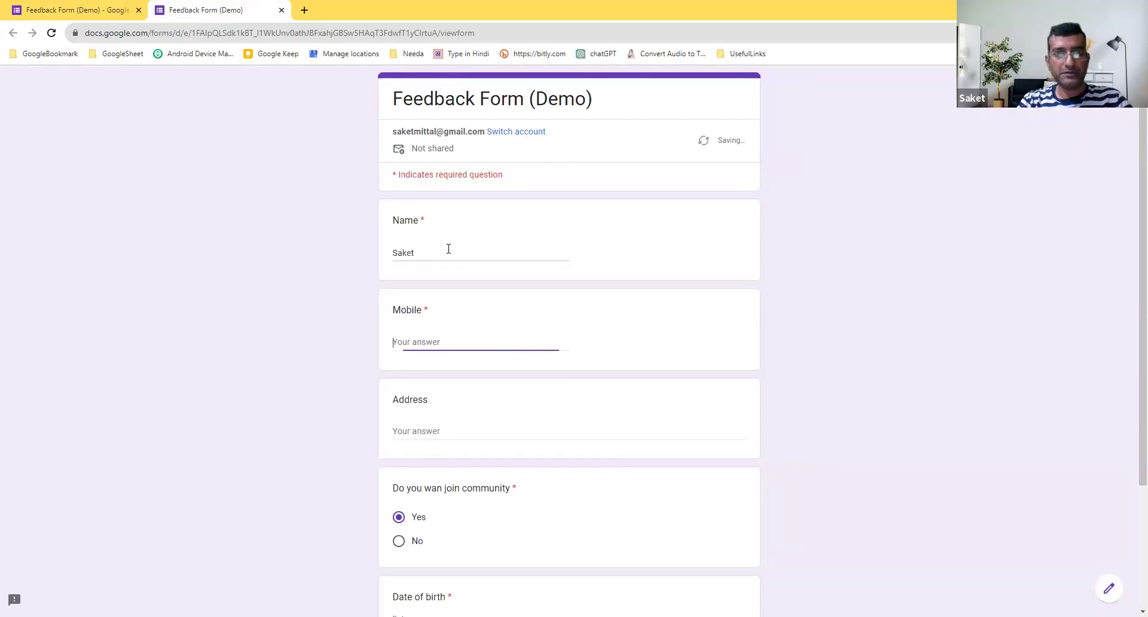
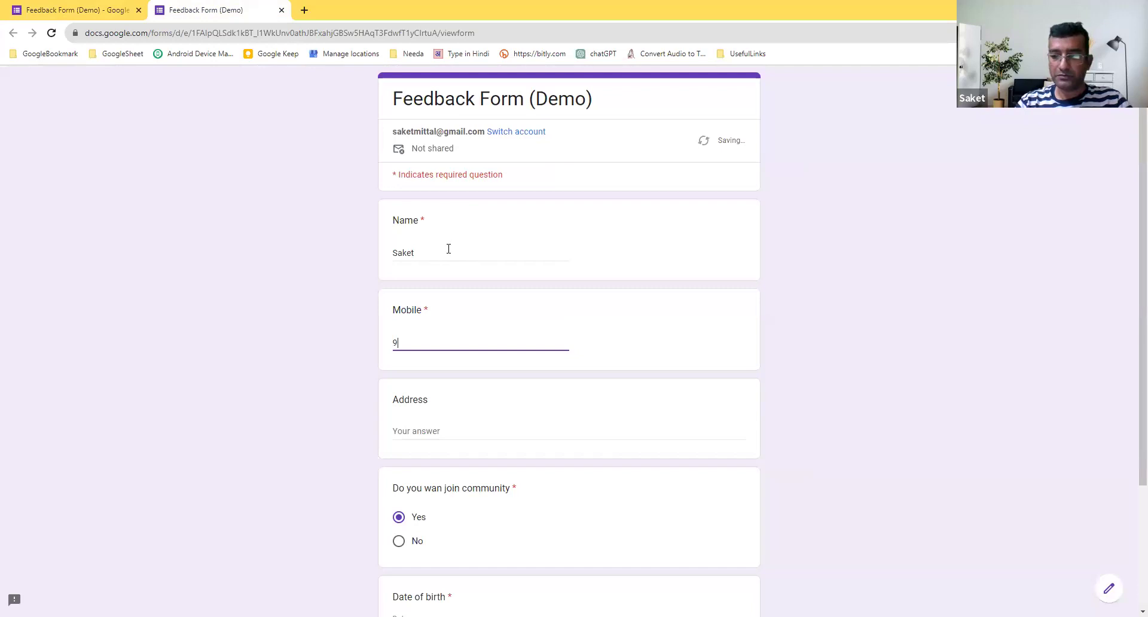
key(Tab)
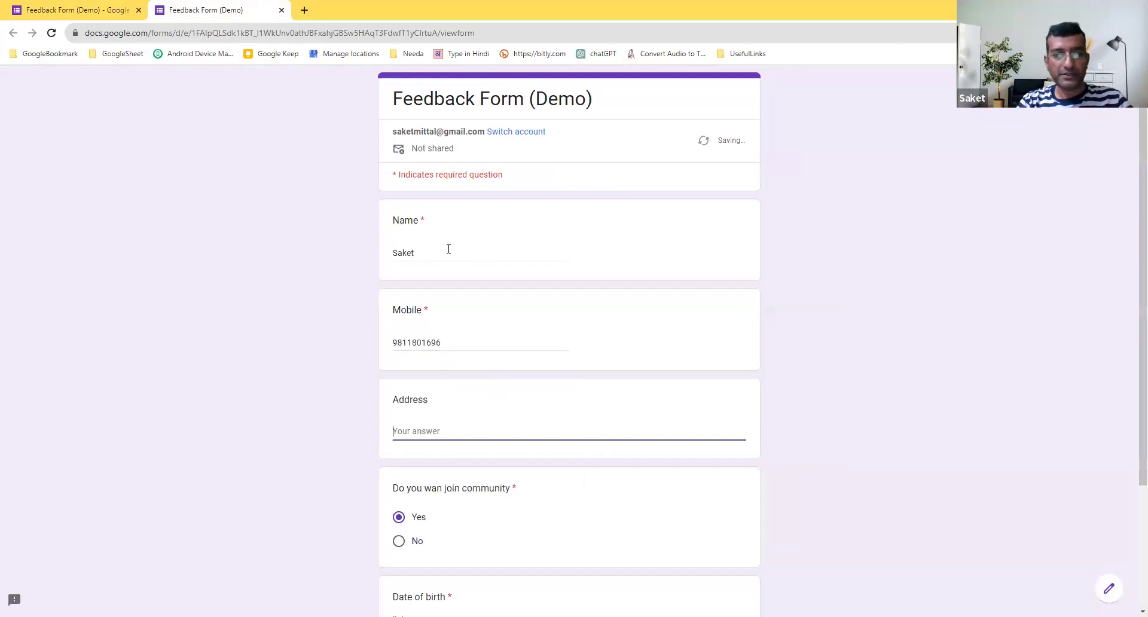
Pick 16 June 2020 as date of birth, submit, and return to the editor
scroll(536, 412, down, 3)
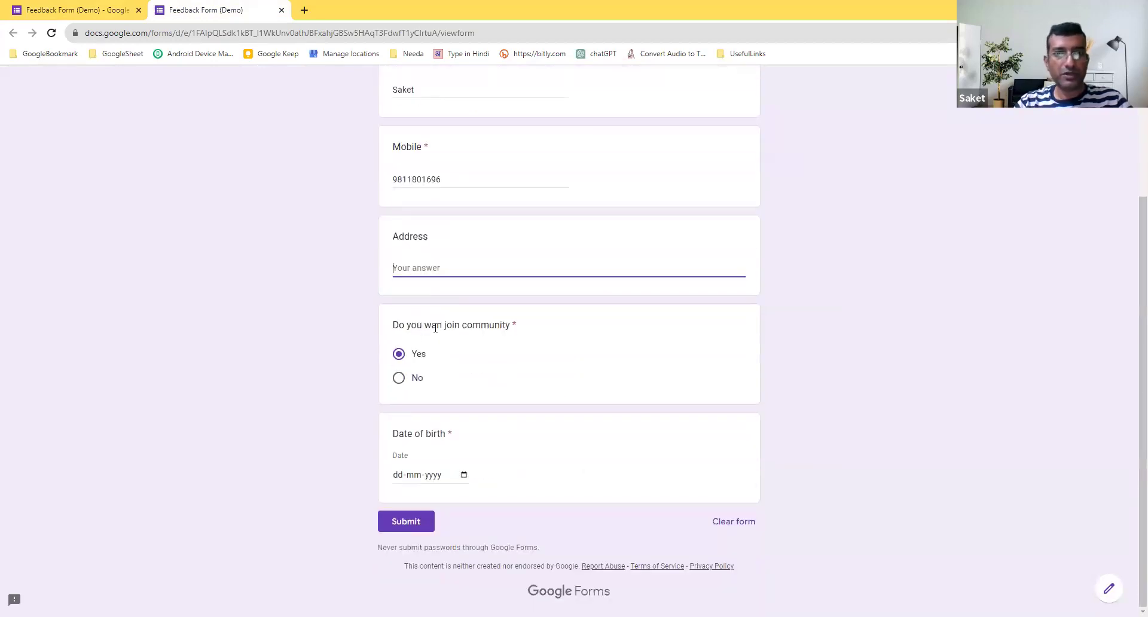
click(464, 477)
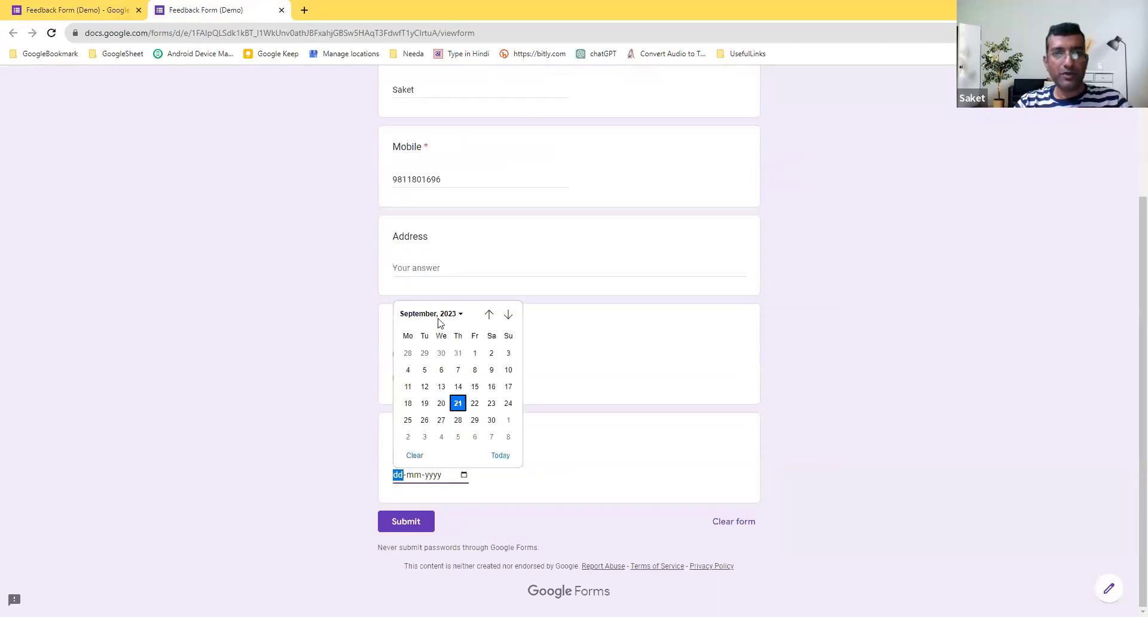
click(454, 315)
scroll(413, 414, down, 3)
scroll(413, 415, up, 5)
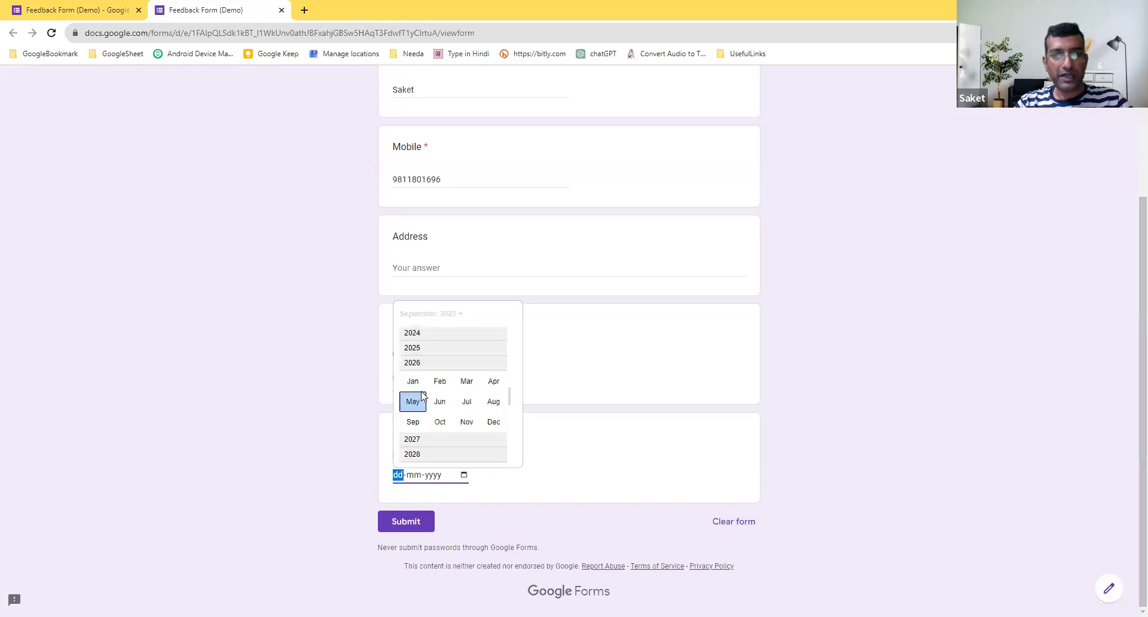
click(412, 336)
click(441, 371)
click(425, 386)
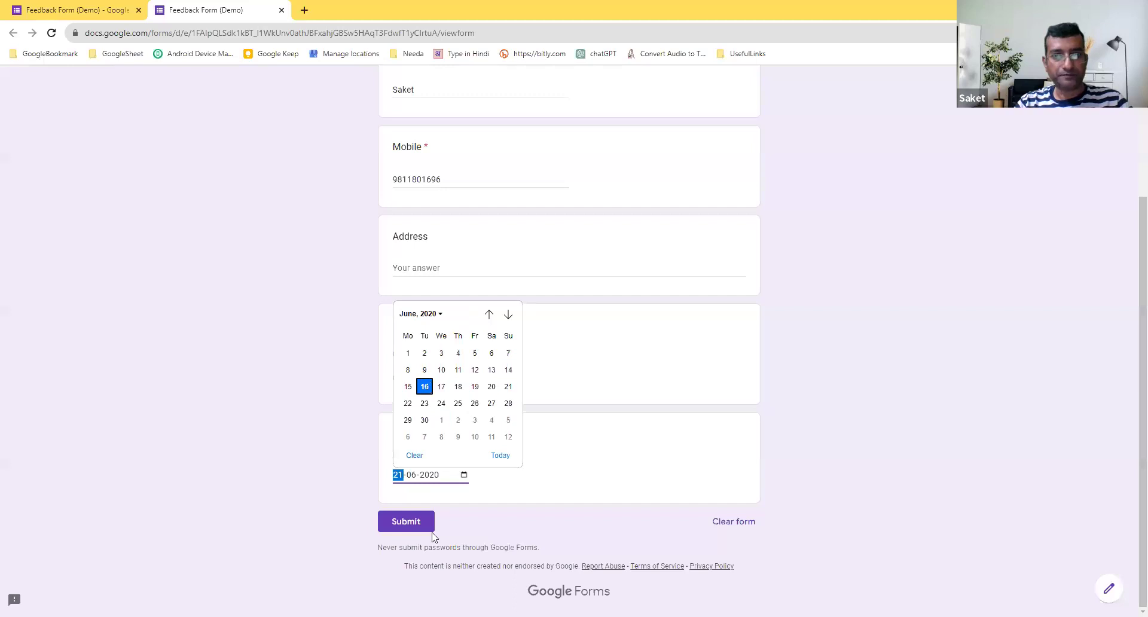
click(412, 522)
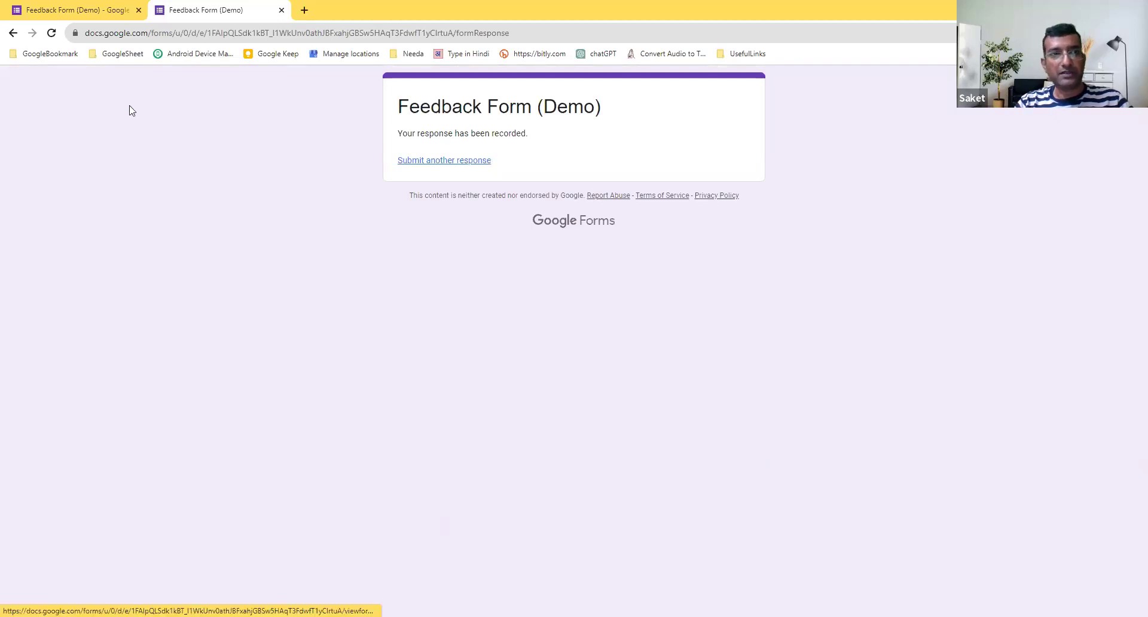
click(68, 14)
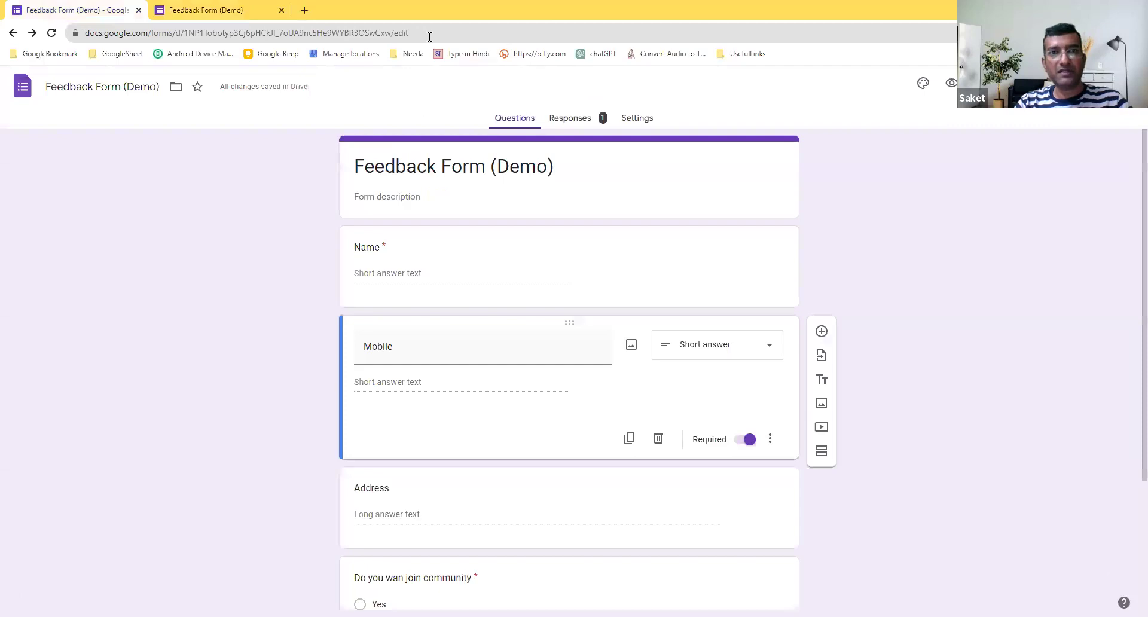
Open the Responses tab and scroll through the one-response summary (100% Yes, 16 June 2020)
click(429, 37)
click(230, 288)
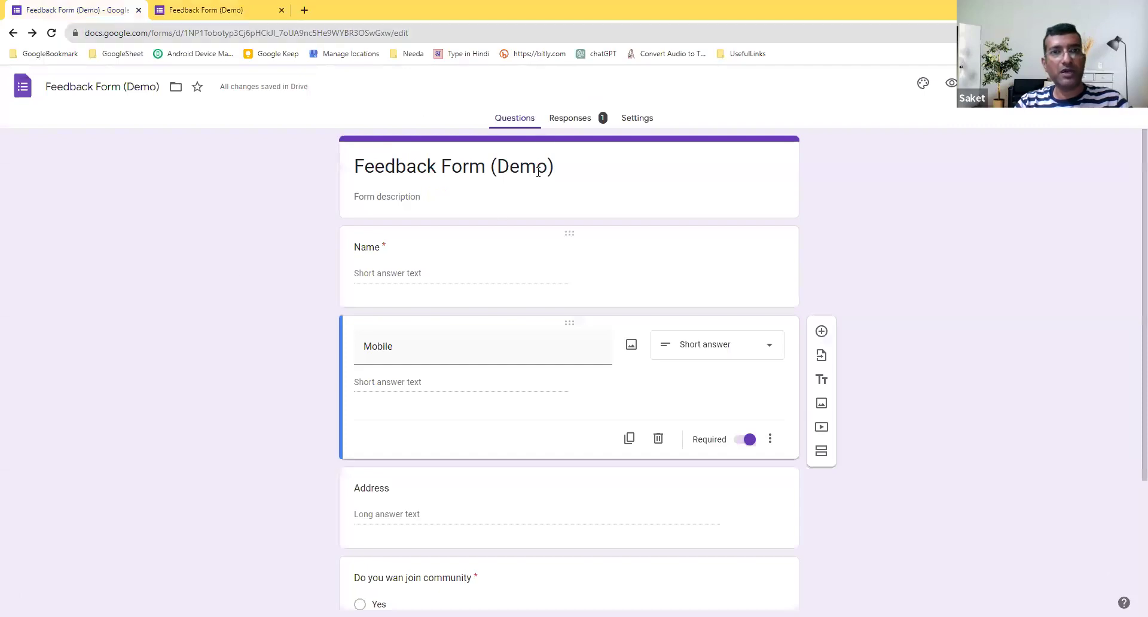
click(590, 125)
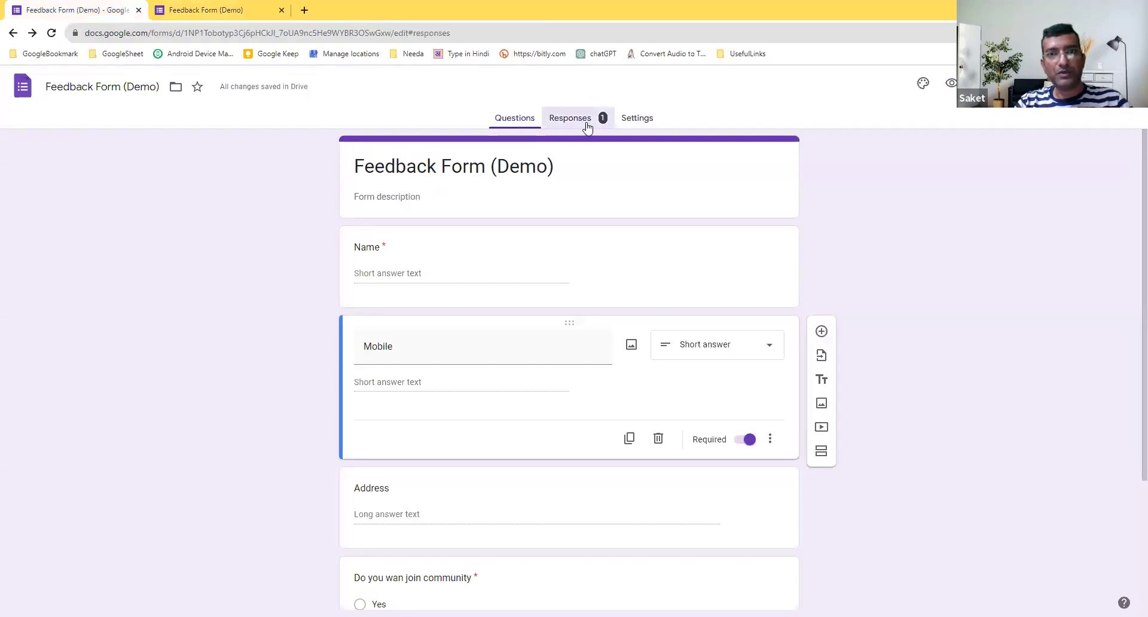
scroll(577, 333, down, 5)
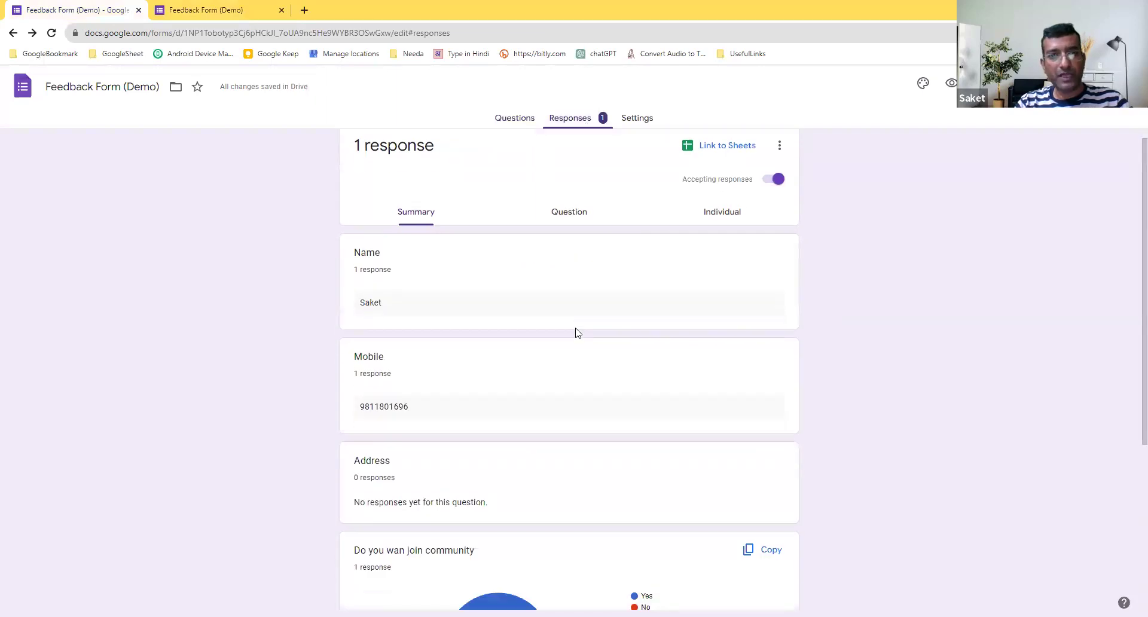
scroll(579, 359, up, 5)
scroll(581, 361, down, 5)
scroll(583, 363, up, 5)
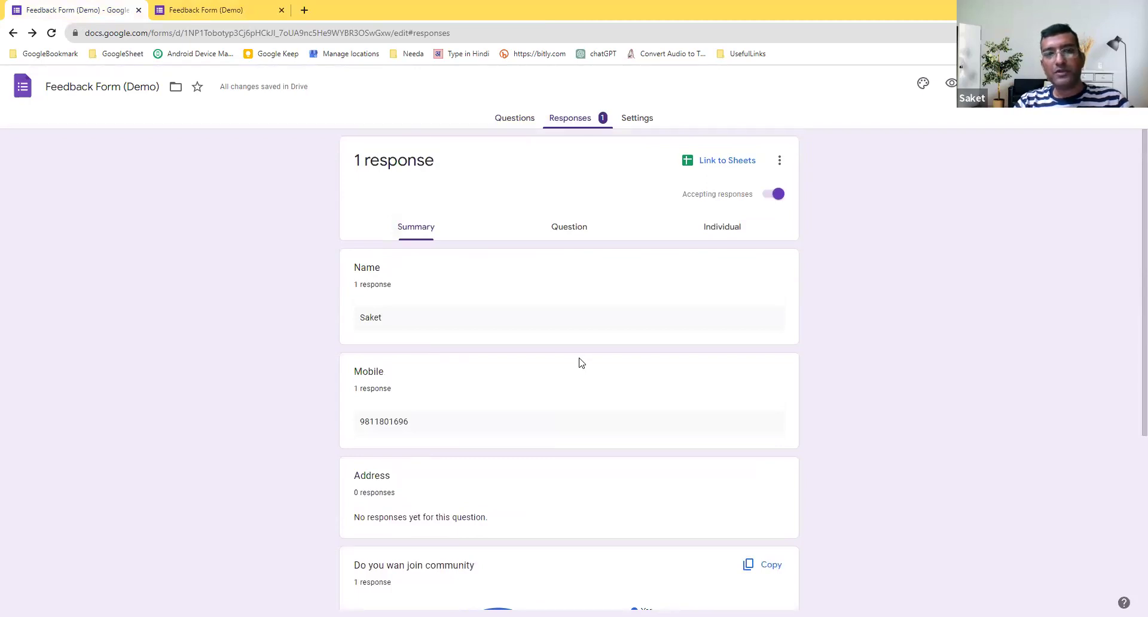
scroll(581, 363, down, 5)
scroll(581, 363, up, 5)
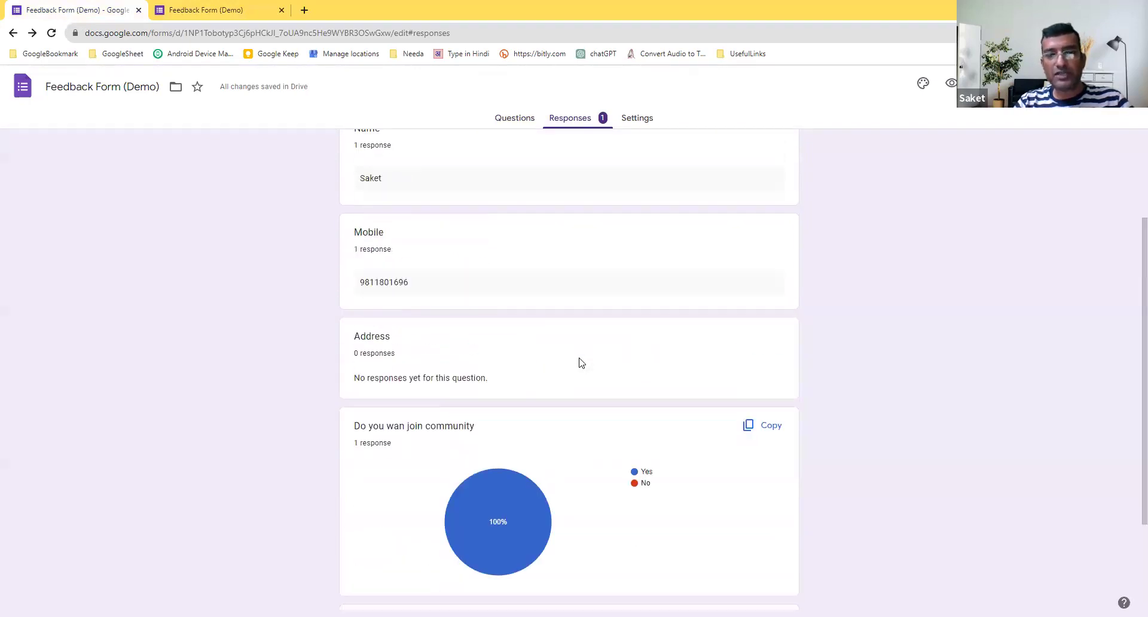
scroll(581, 363, down, 5)
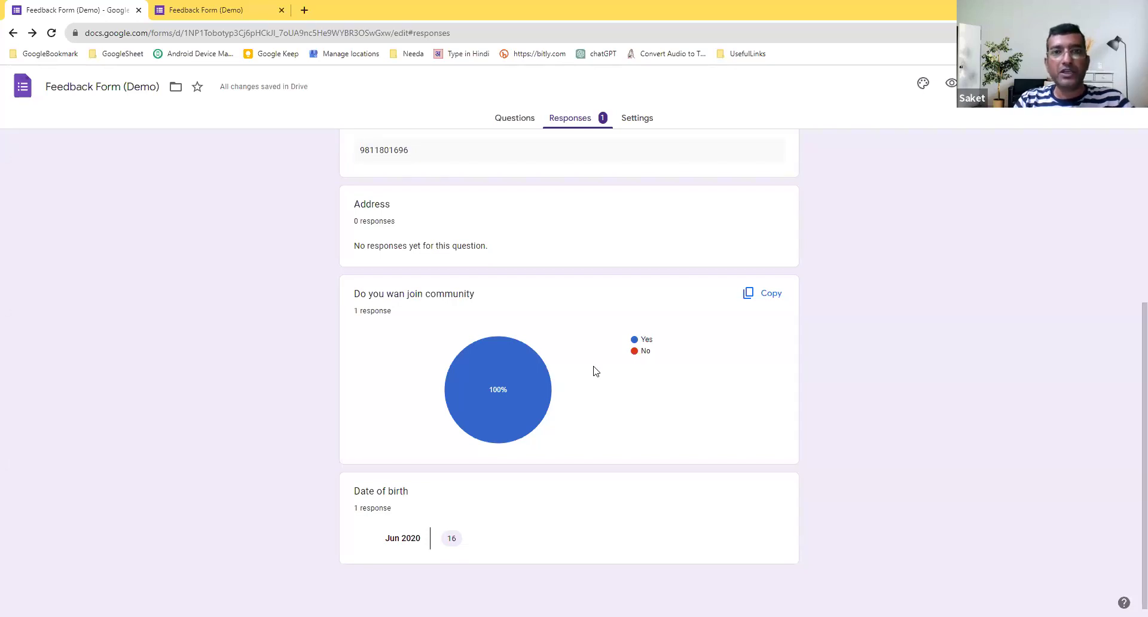
scroll(595, 371, up, 5)
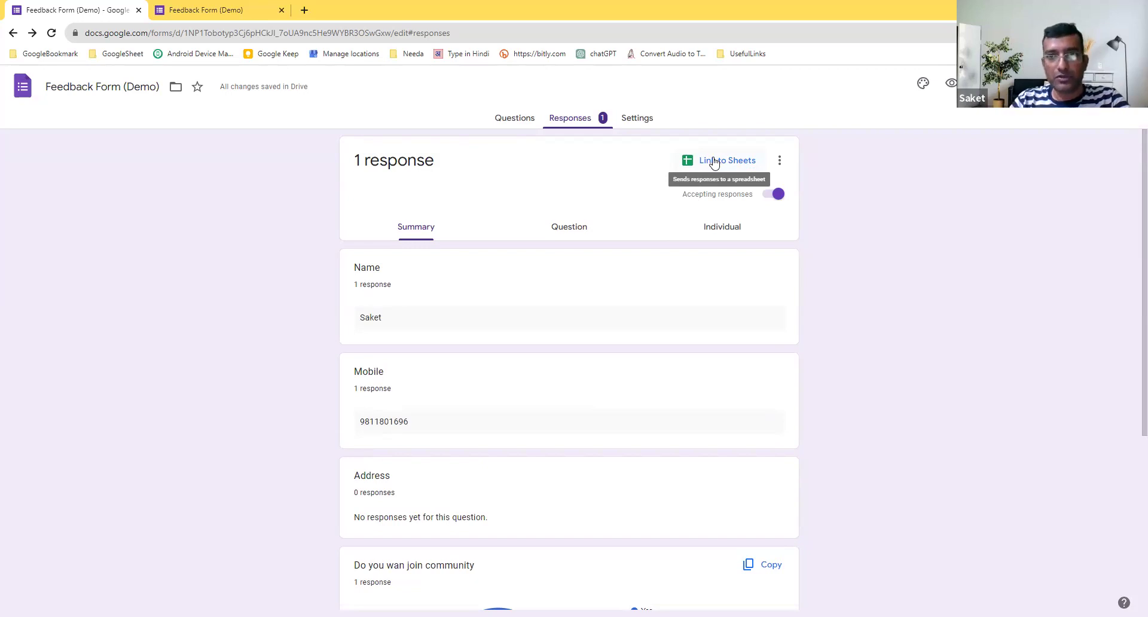
Link responses to a new spreadsheet named 'Feedback Form (Demo) (Responses)'
click(713, 161)
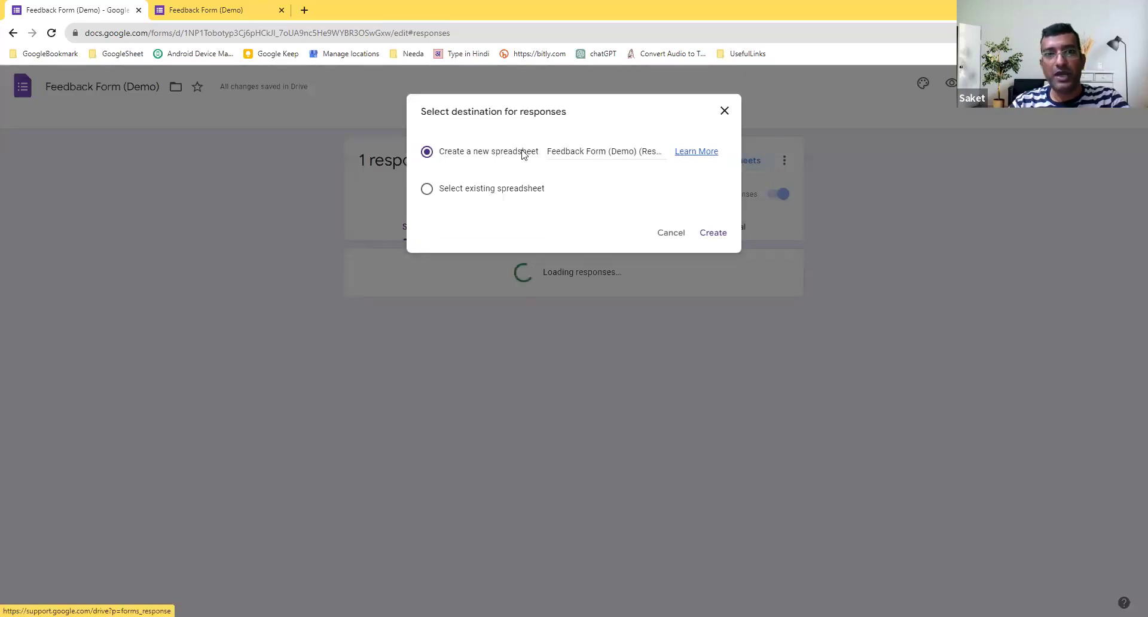
drag(568, 152, 621, 157)
click(720, 235)
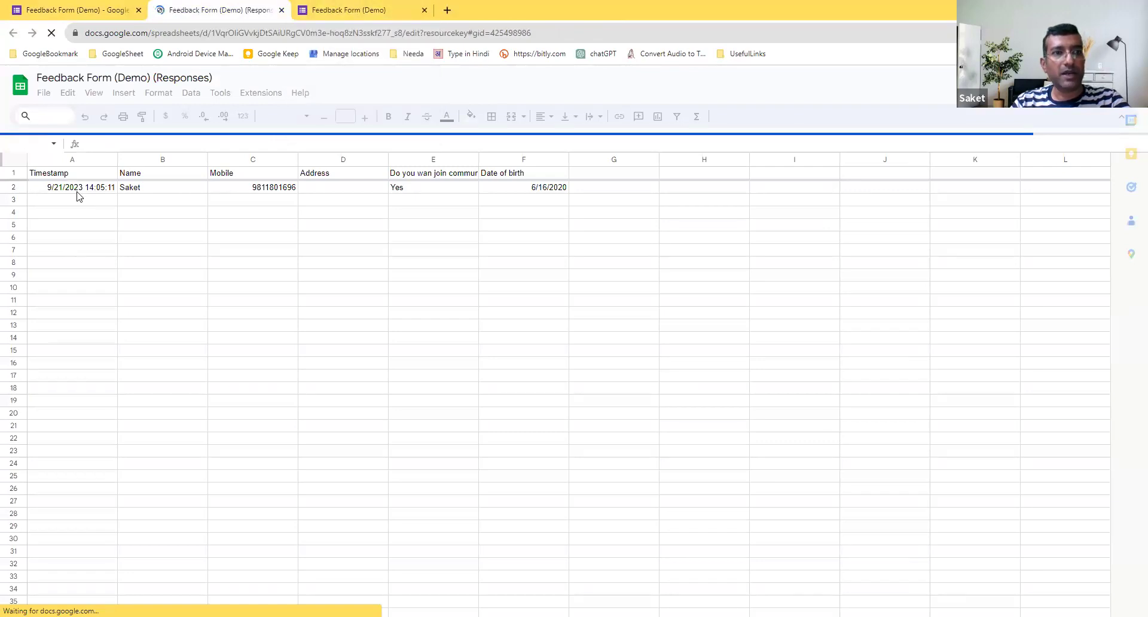
After checking response row 2, return to the Feedback Form (Demo) tab's confirmation page
click(359, 12)
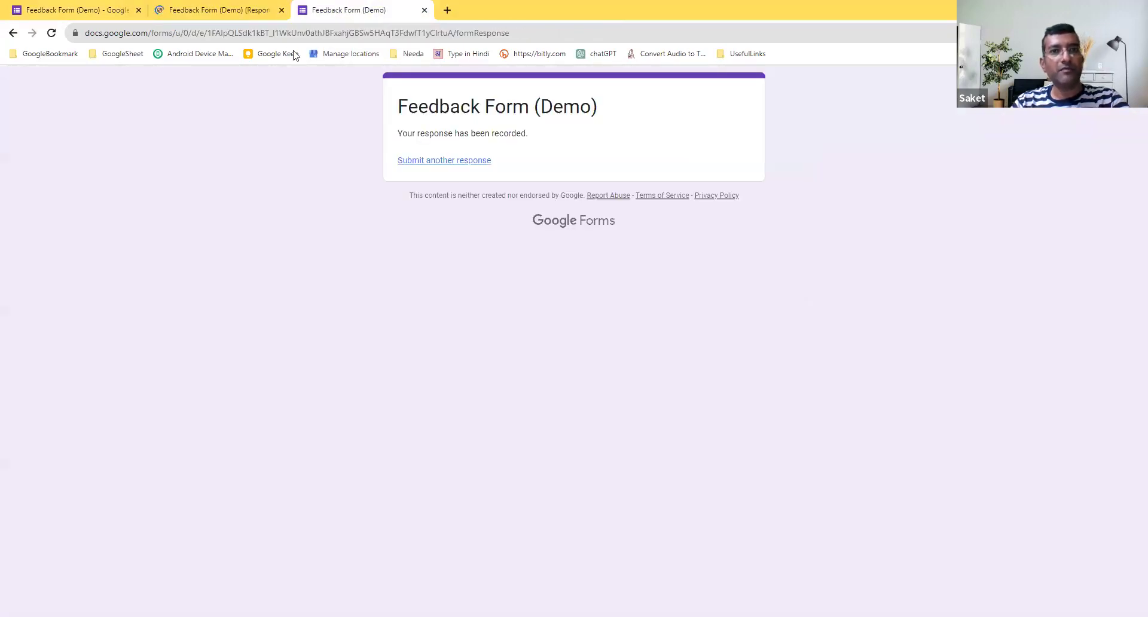
Start another response and fill in the name, mobile number and address answers
click(450, 163)
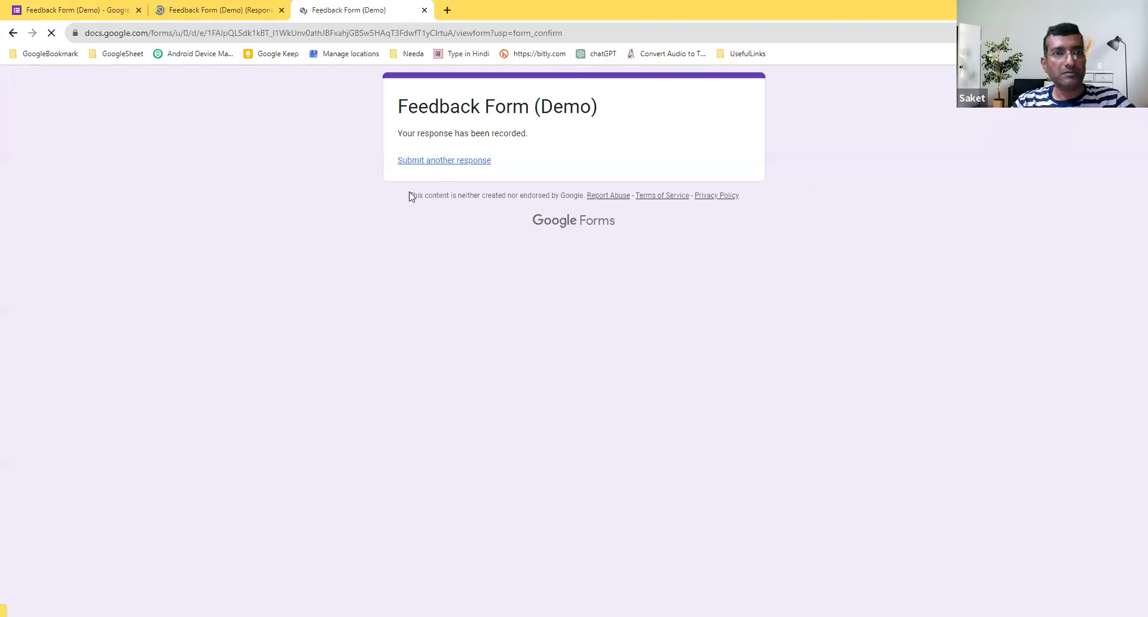
click(419, 251)
text(Mradul)
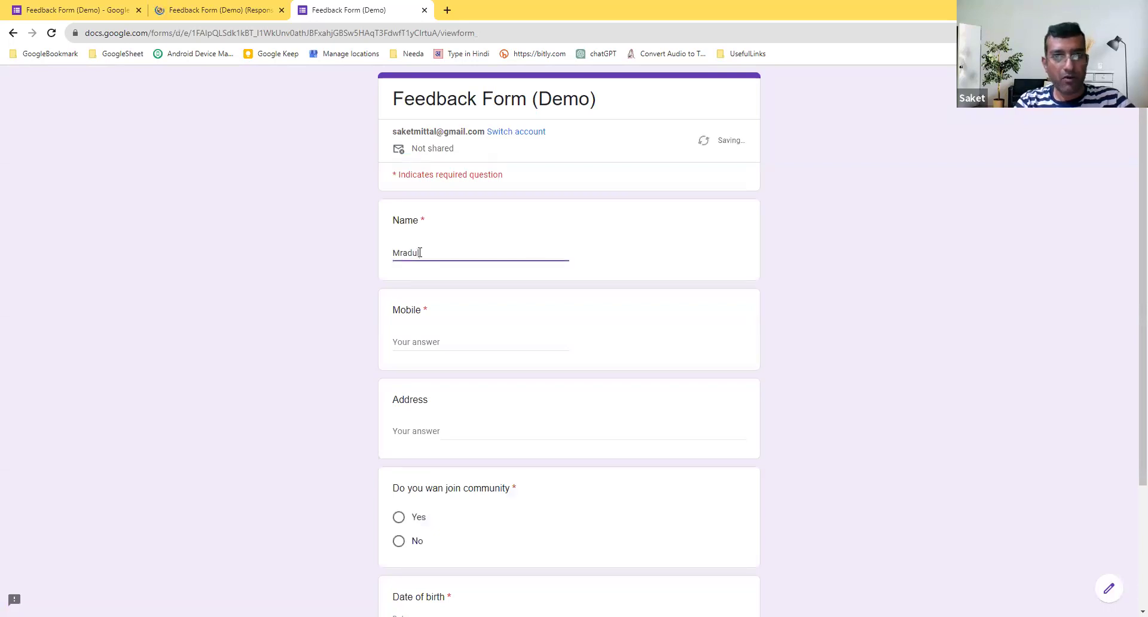
key(Tab)
text(987946)
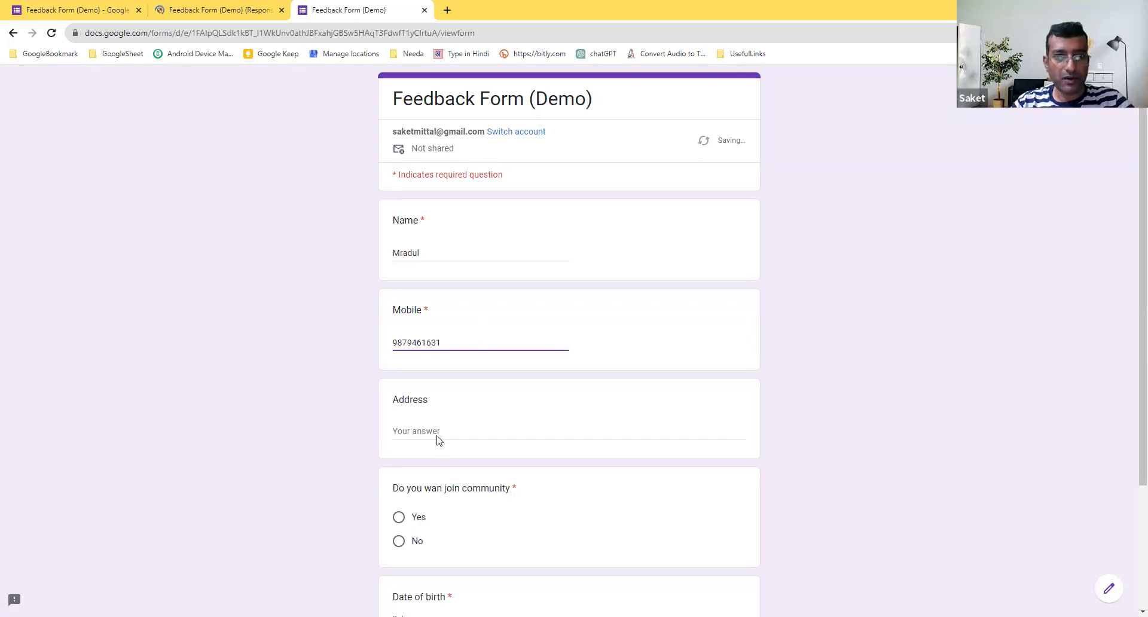
click(437, 432)
text(afdsafa)
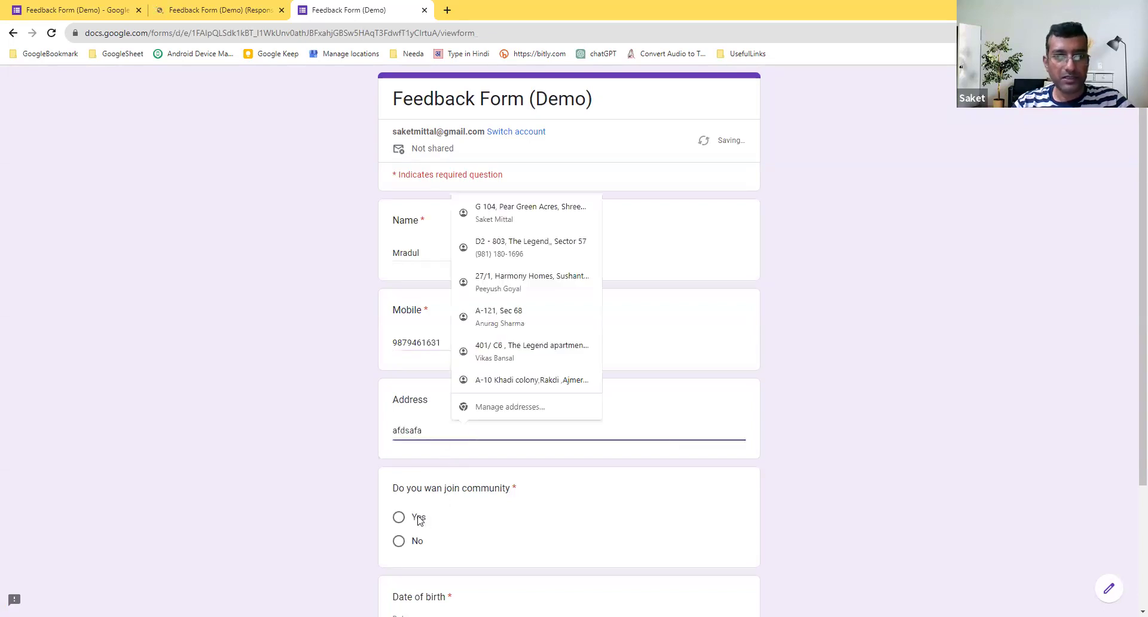
Answer No to joining the community, set the birth date to 03-01-2023, and submit
click(398, 541)
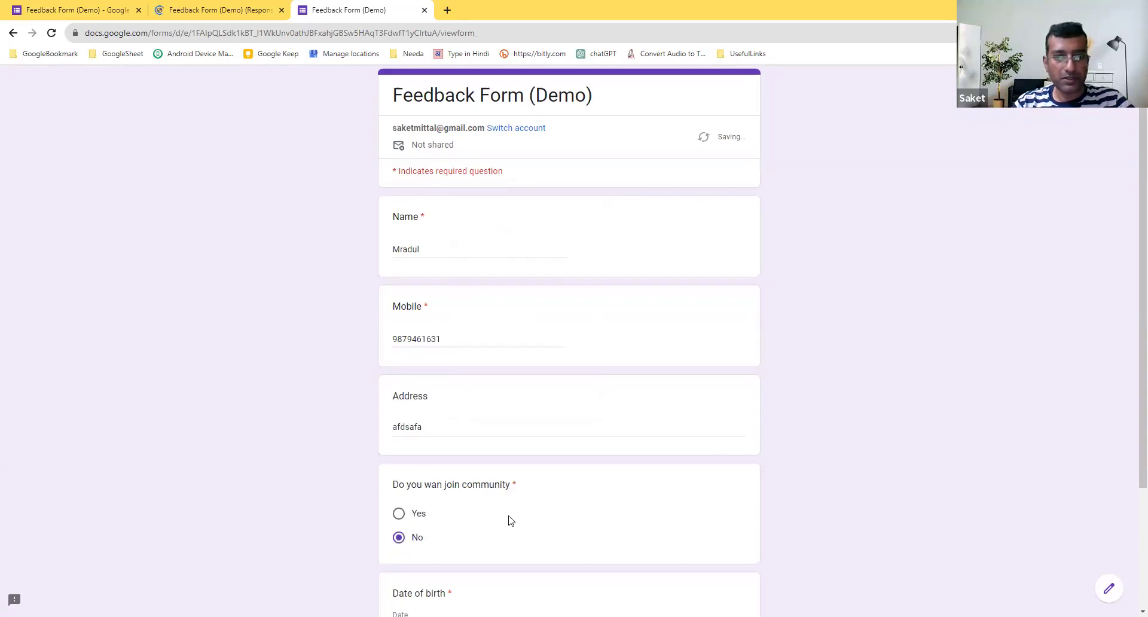
scroll(437, 540, down, 3)
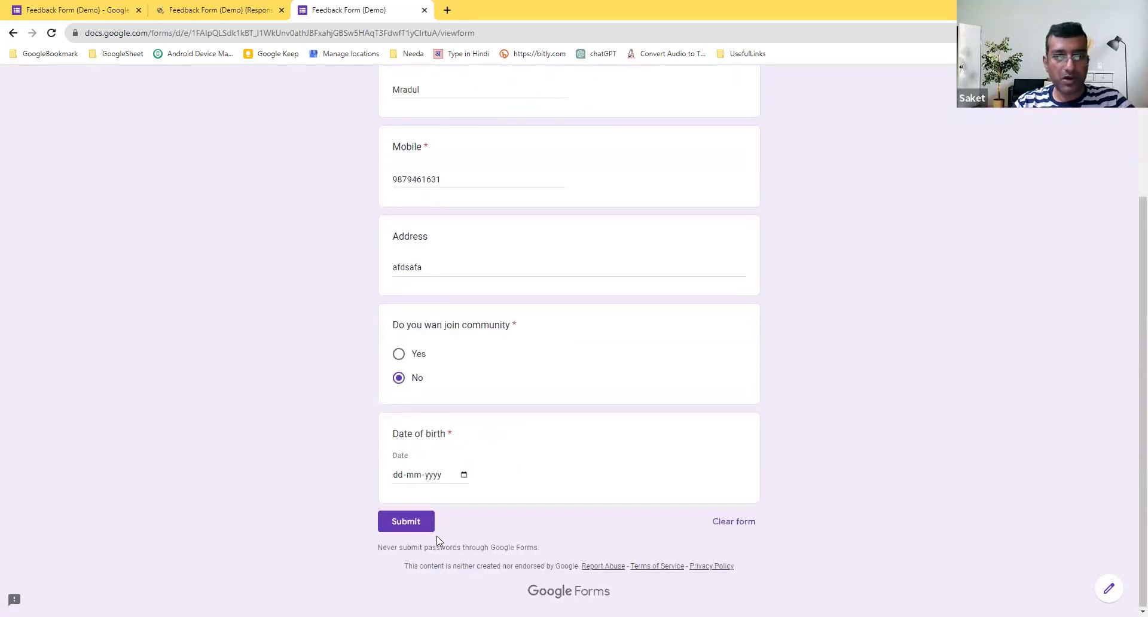
click(464, 475)
click(464, 476)
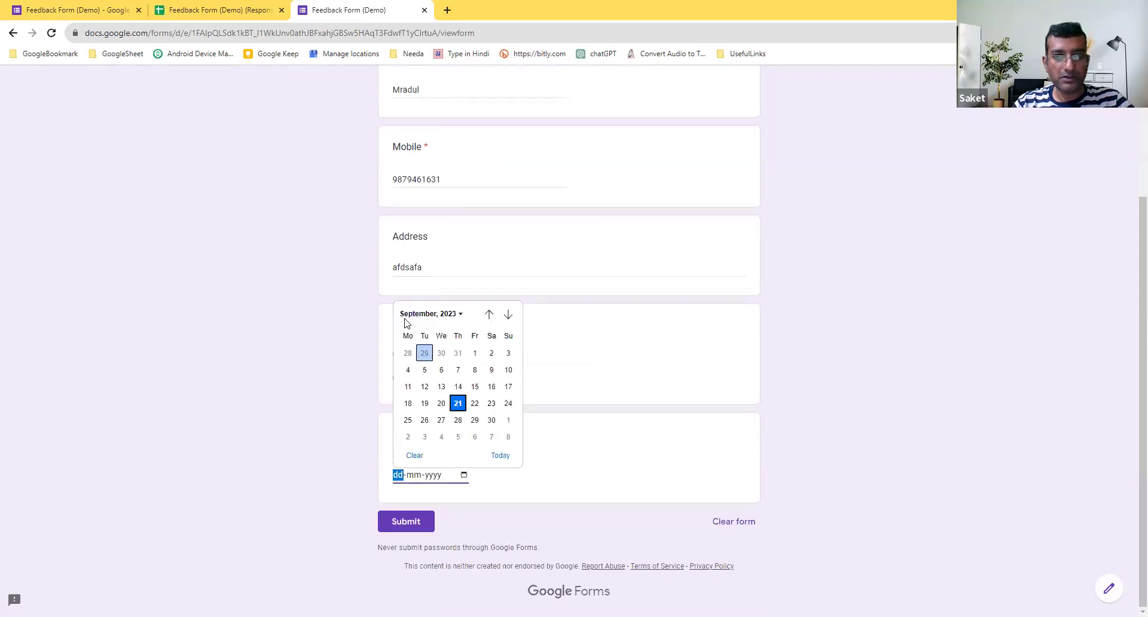
click(423, 317)
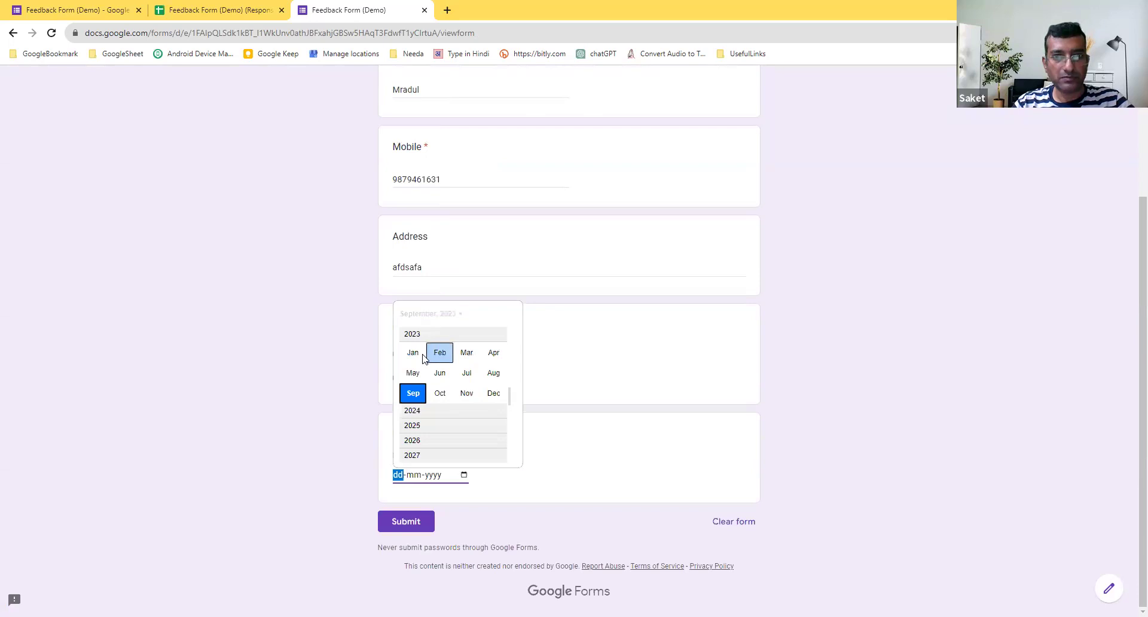
click(412, 353)
click(423, 369)
click(403, 521)
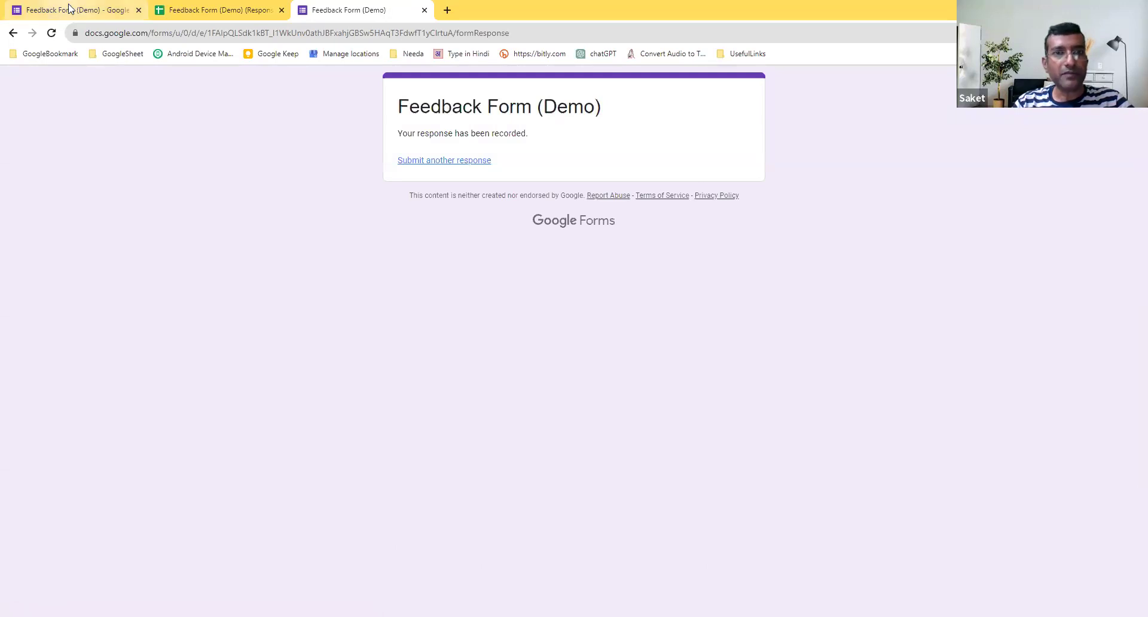
Review the form's Responses summary, then switch to the Feedback Form (Demo) (Responses) spreadsheet
click(69, 9)
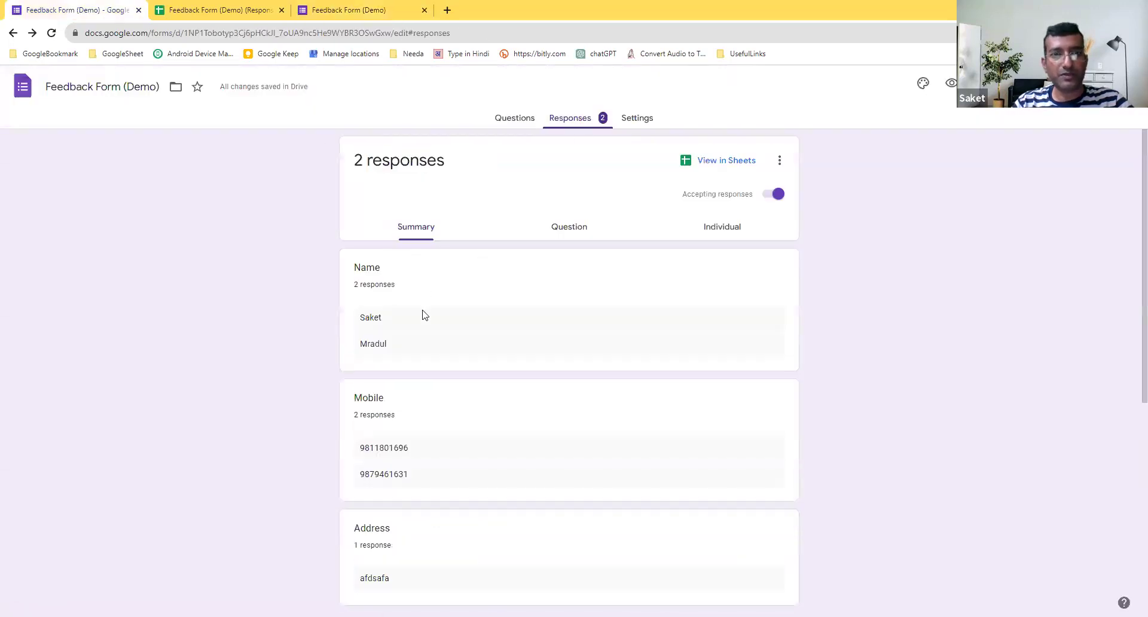
scroll(420, 330, down, 5)
scroll(417, 334, up, 3)
scroll(417, 334, up, 1)
scroll(415, 332, down, 5)
scroll(415, 333, up, 6)
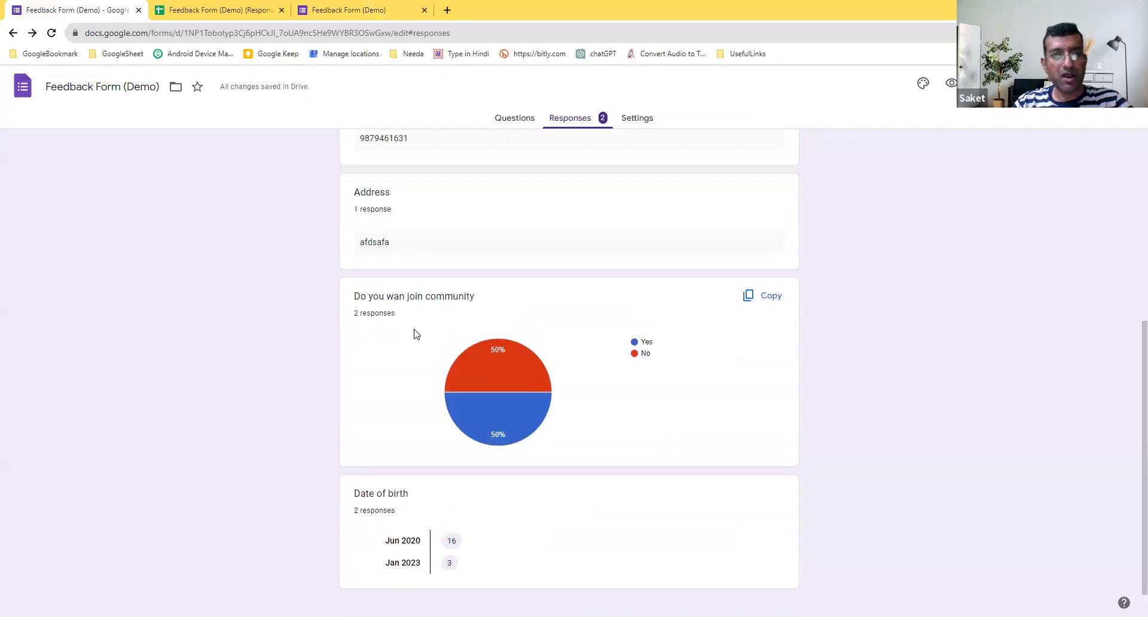
click(226, 10)
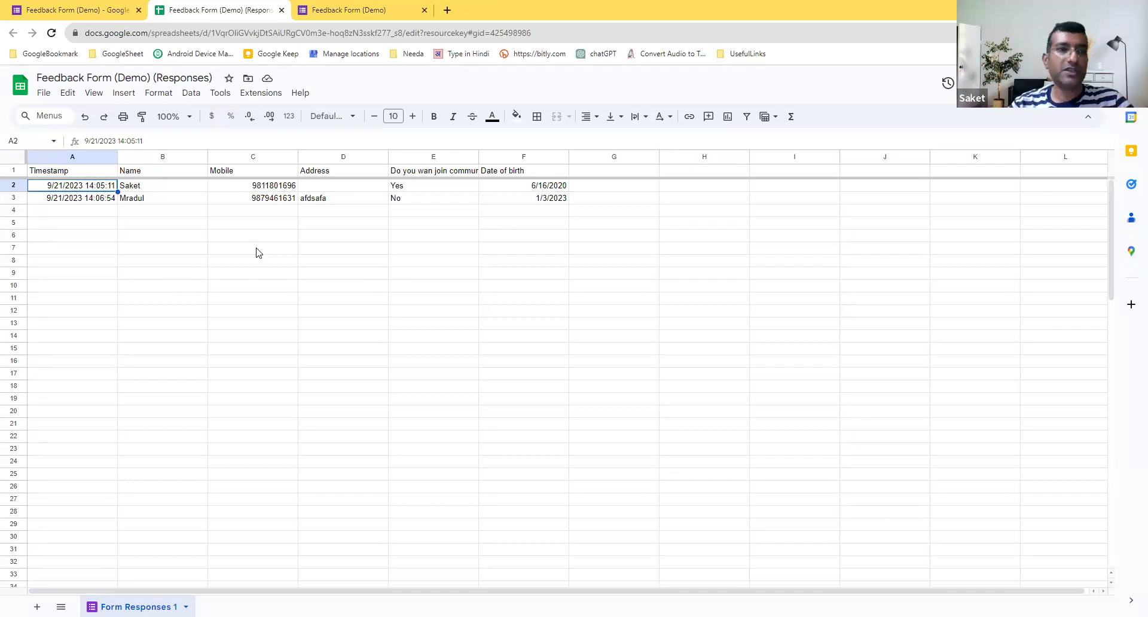
Browse the File menu, select the spreadsheet URL, and open the Share dialog
click(43, 93)
mouse_move(187, 237)
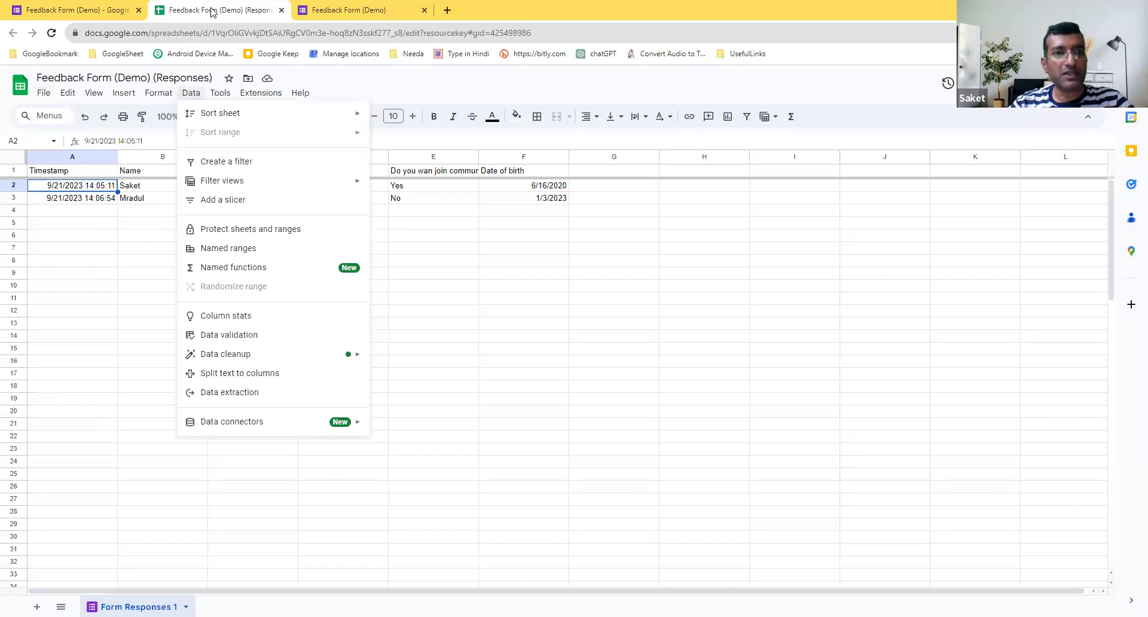
click(600, 27)
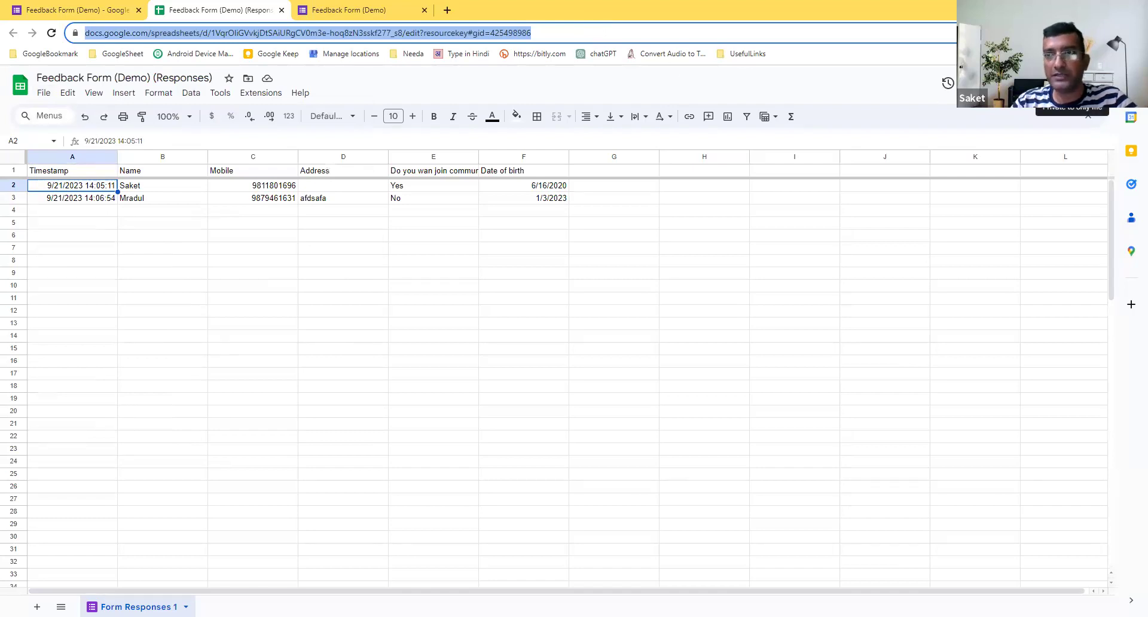
click(1072, 84)
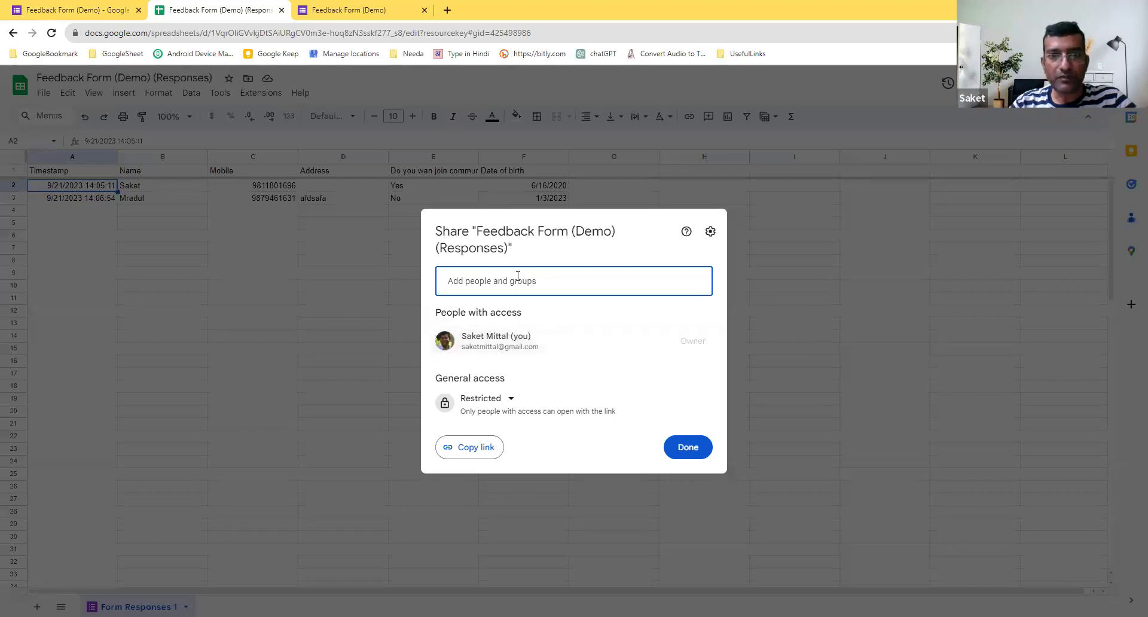
Share the responses spreadsheet with the pasted contact as Viewer and send the invitation
click(518, 276)
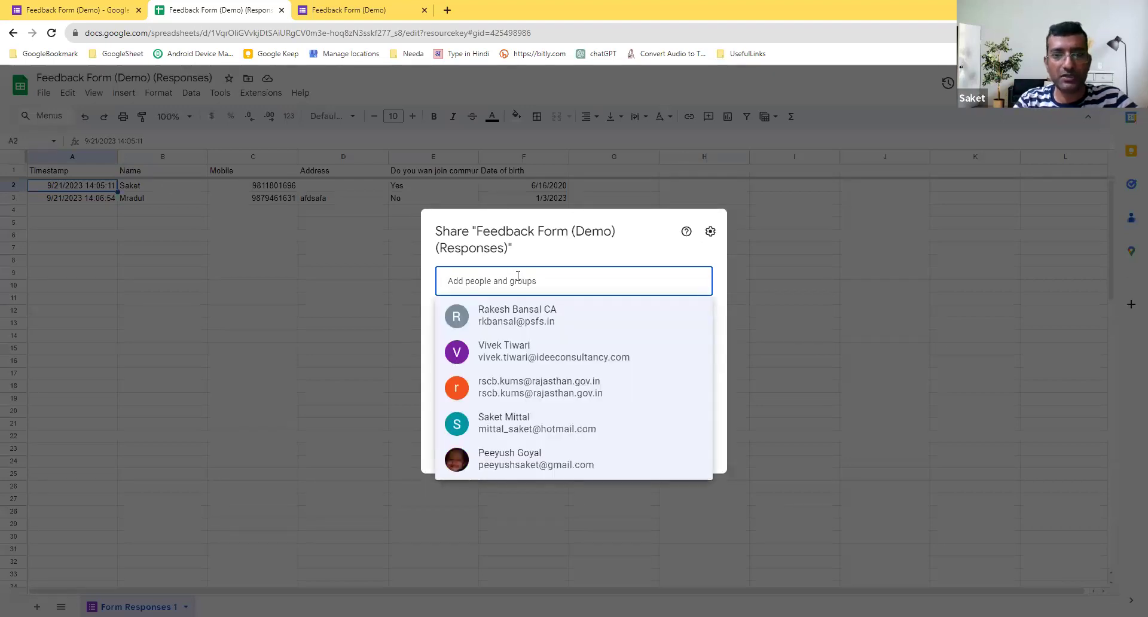
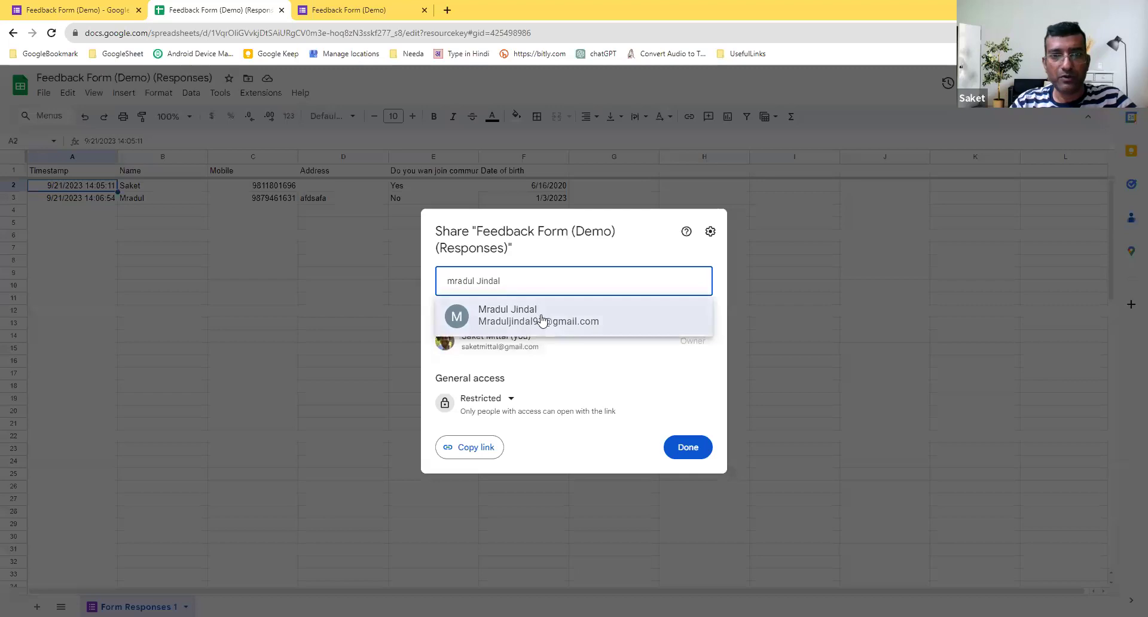
click(542, 322)
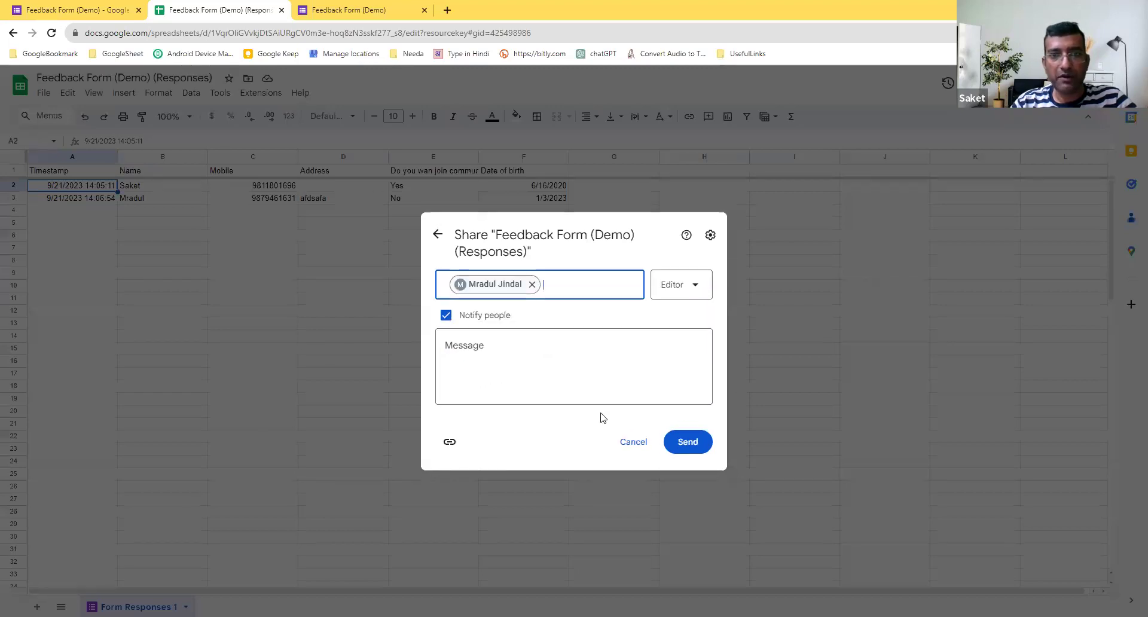
click(680, 293)
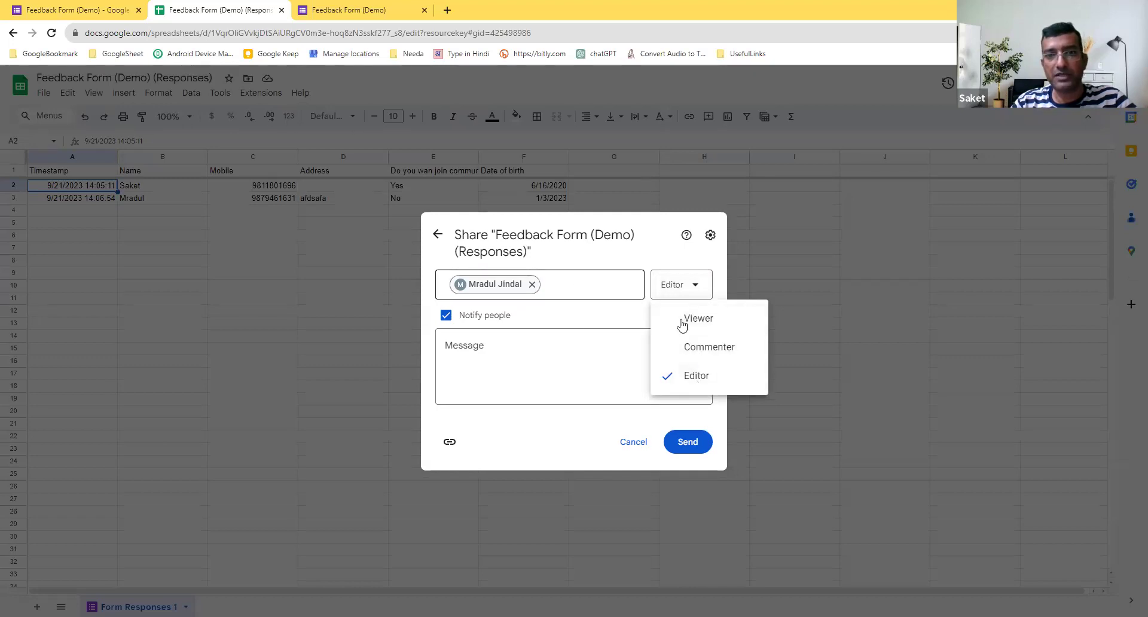
click(687, 319)
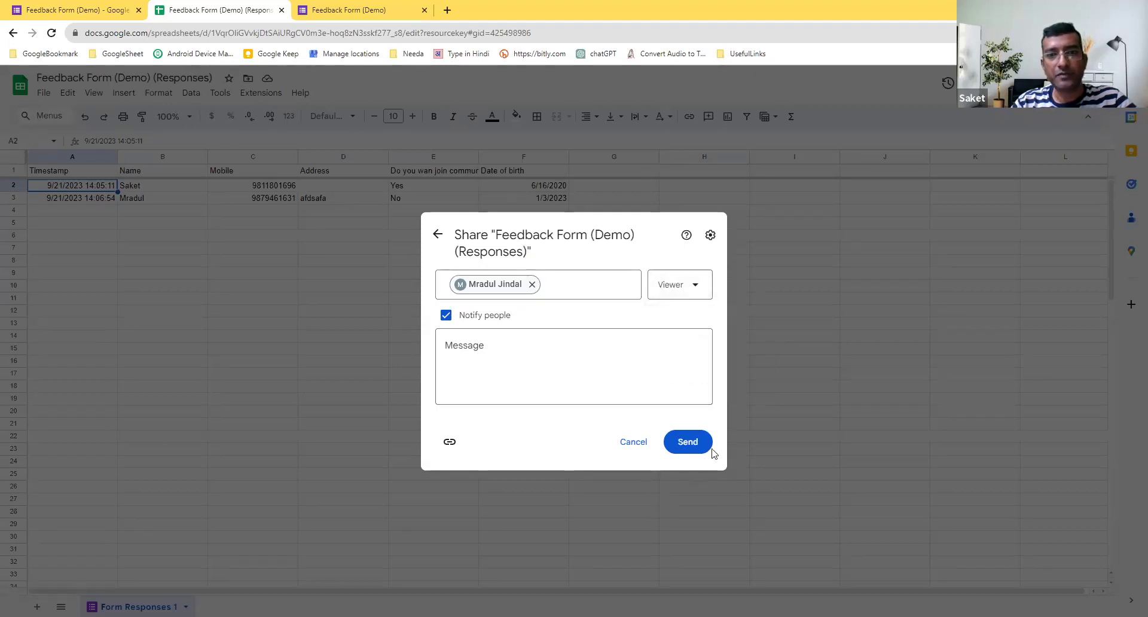
click(684, 445)
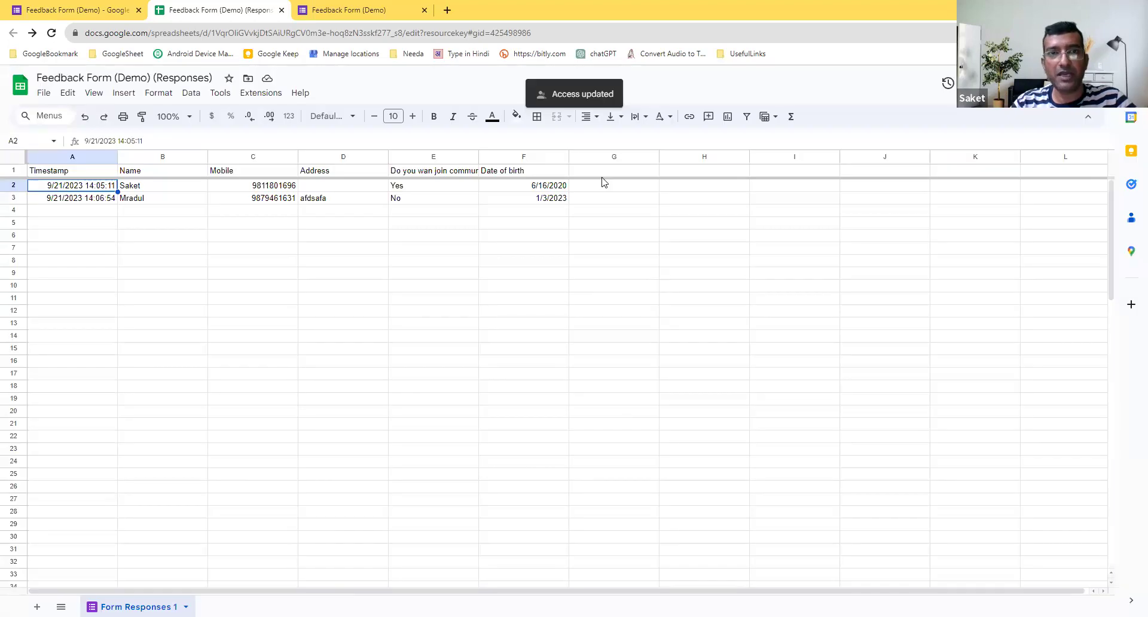
click(537, 34)
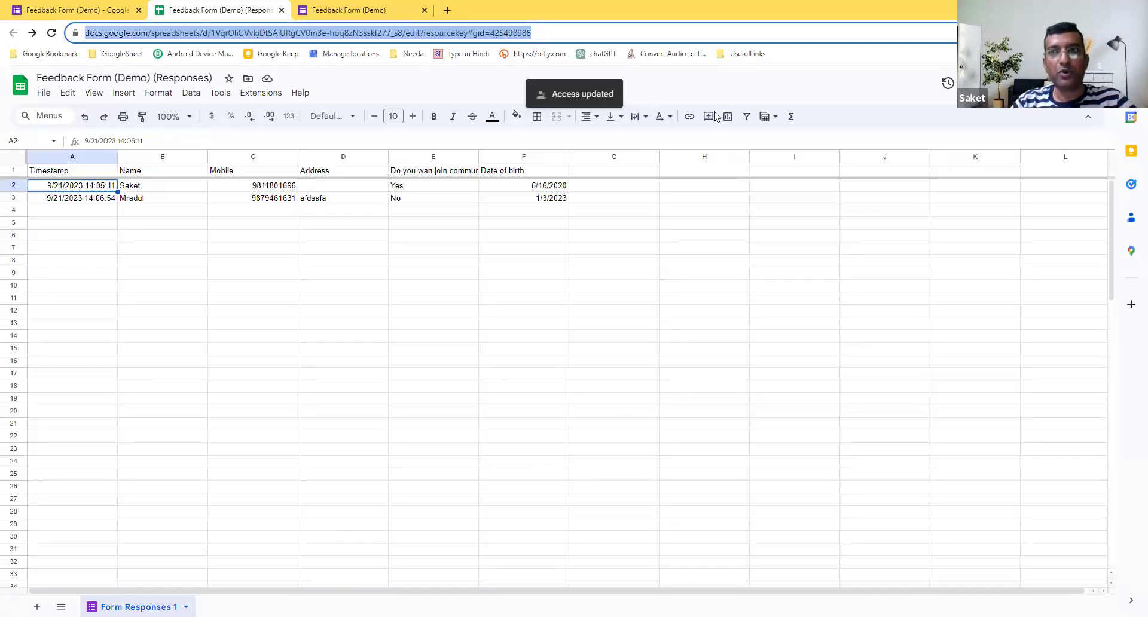
Change General access to Anyone with the link, copy the link, and close sharing
click(1071, 84)
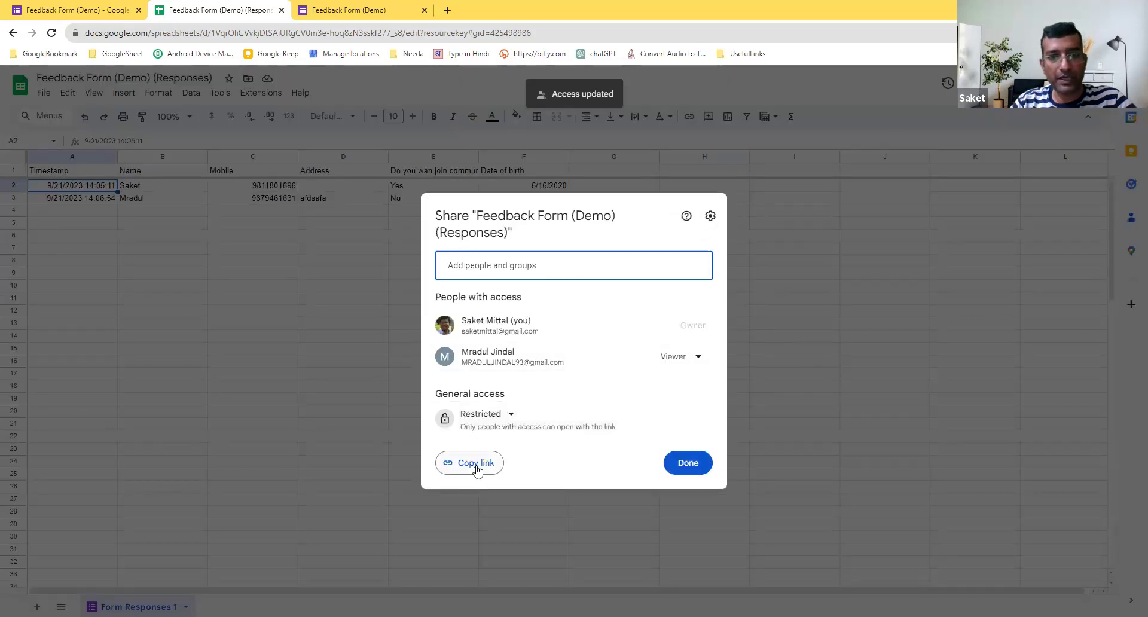
click(489, 466)
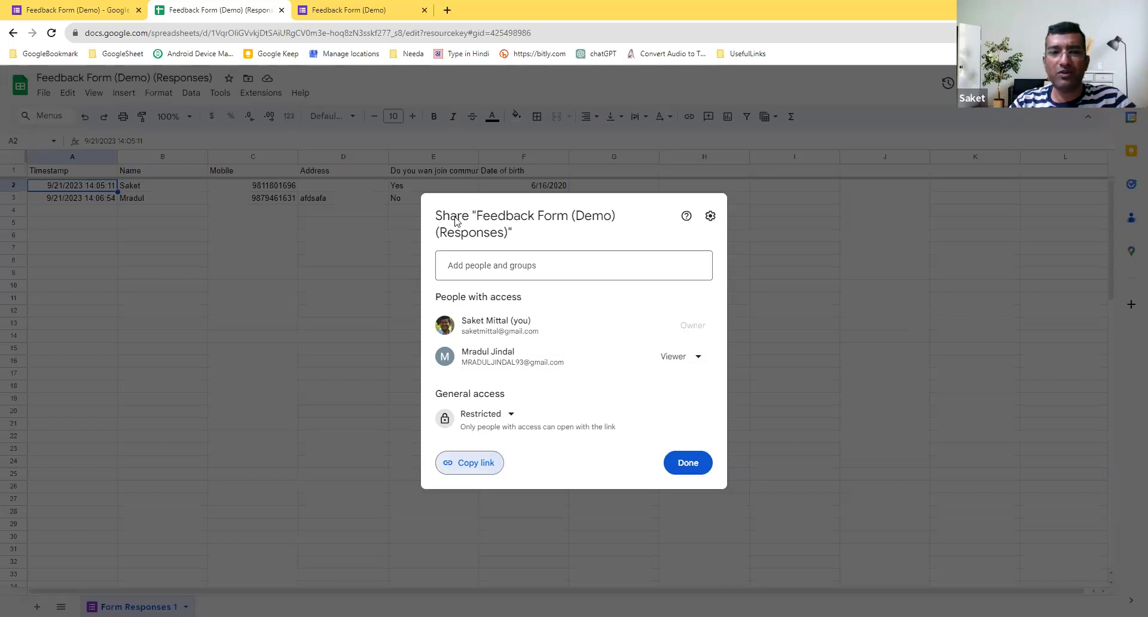
click(511, 415)
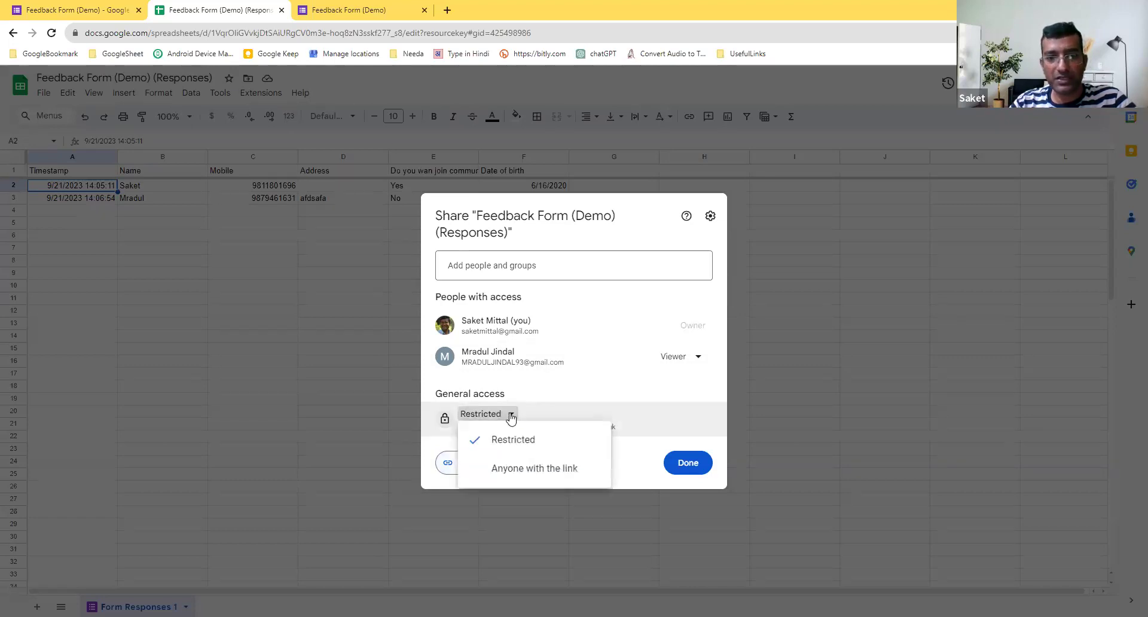
click(524, 470)
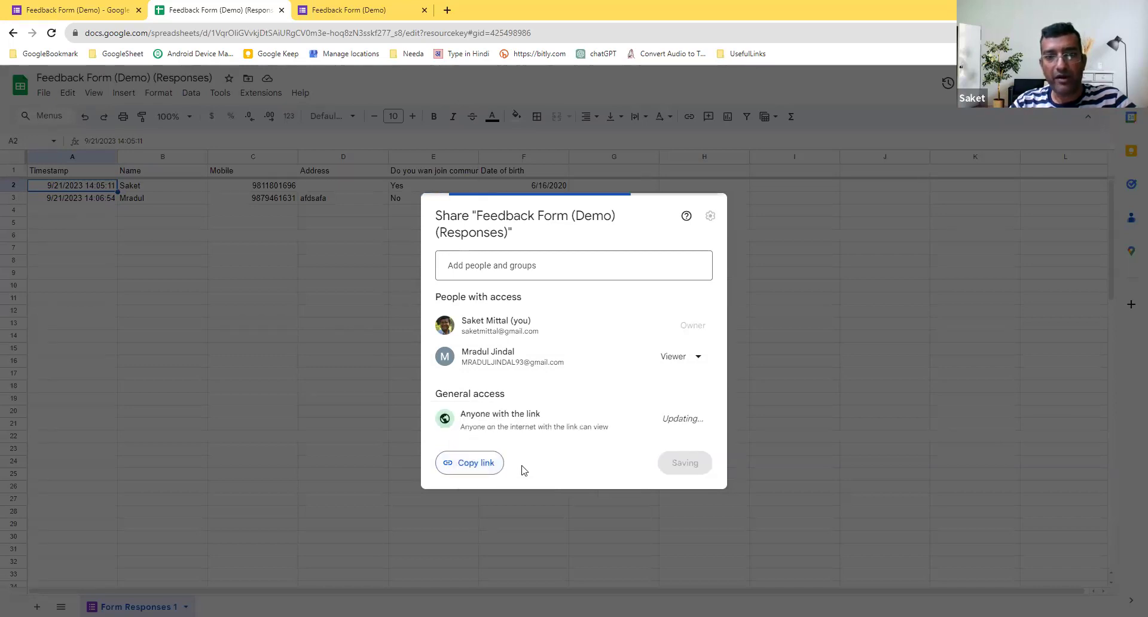
click(471, 470)
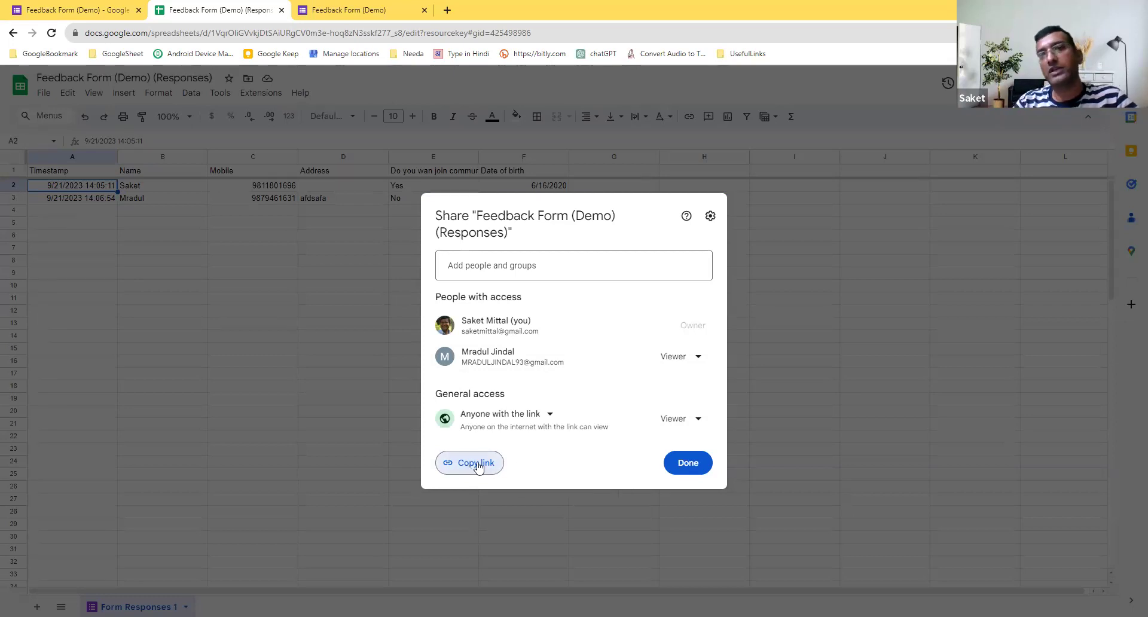
click(676, 466)
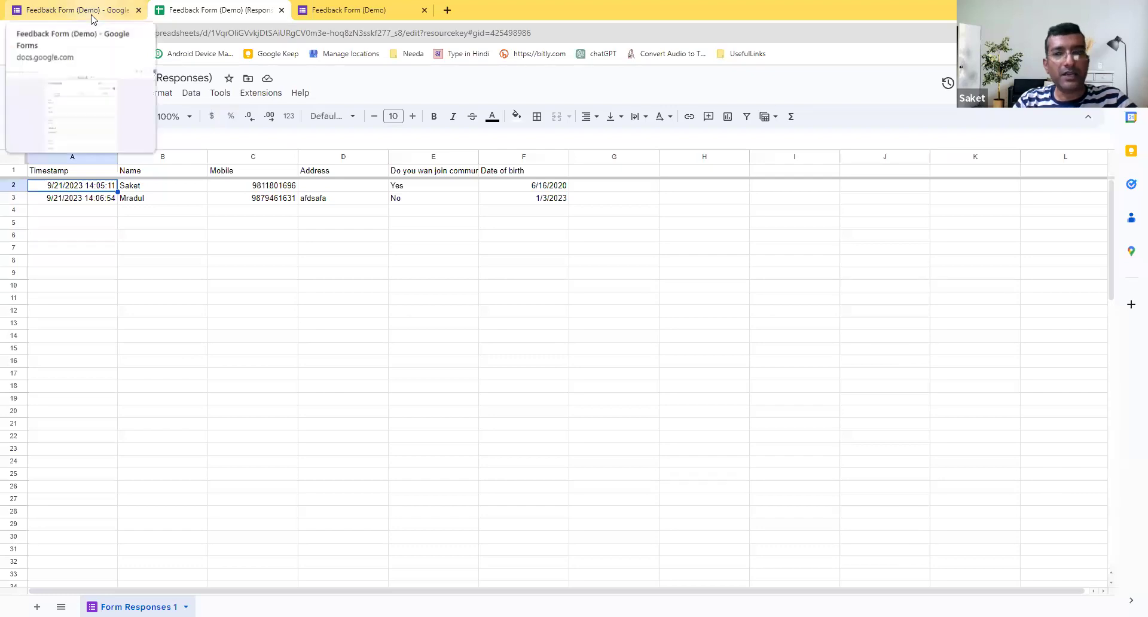
Preview Feedback Form (Demo) in a new tab, then return to the 2-response summary
click(92, 12)
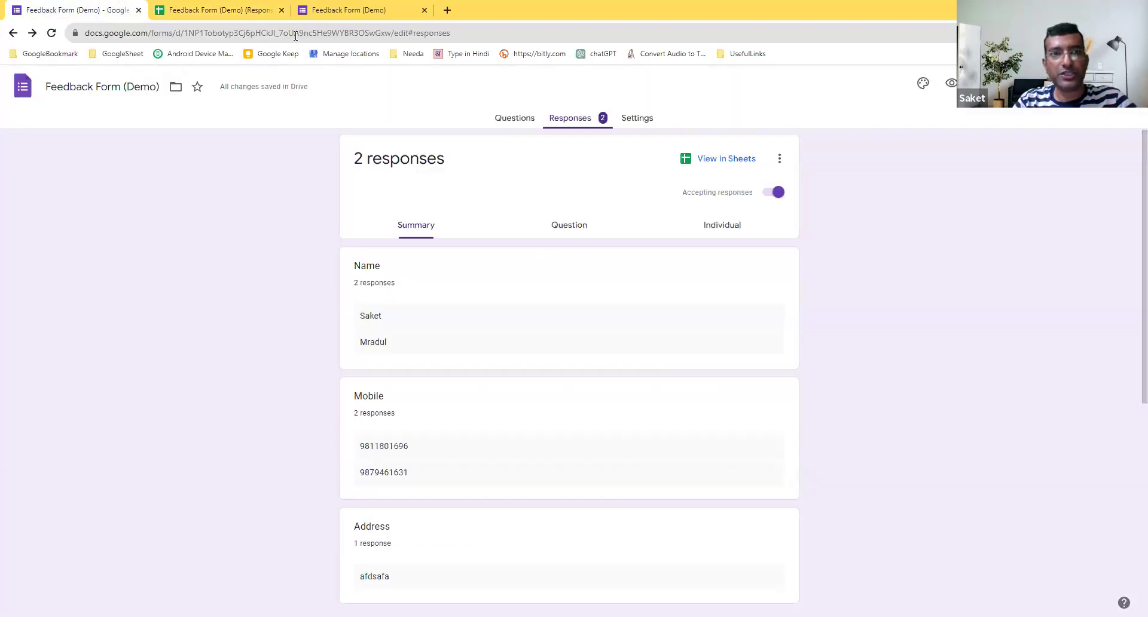
click(951, 88)
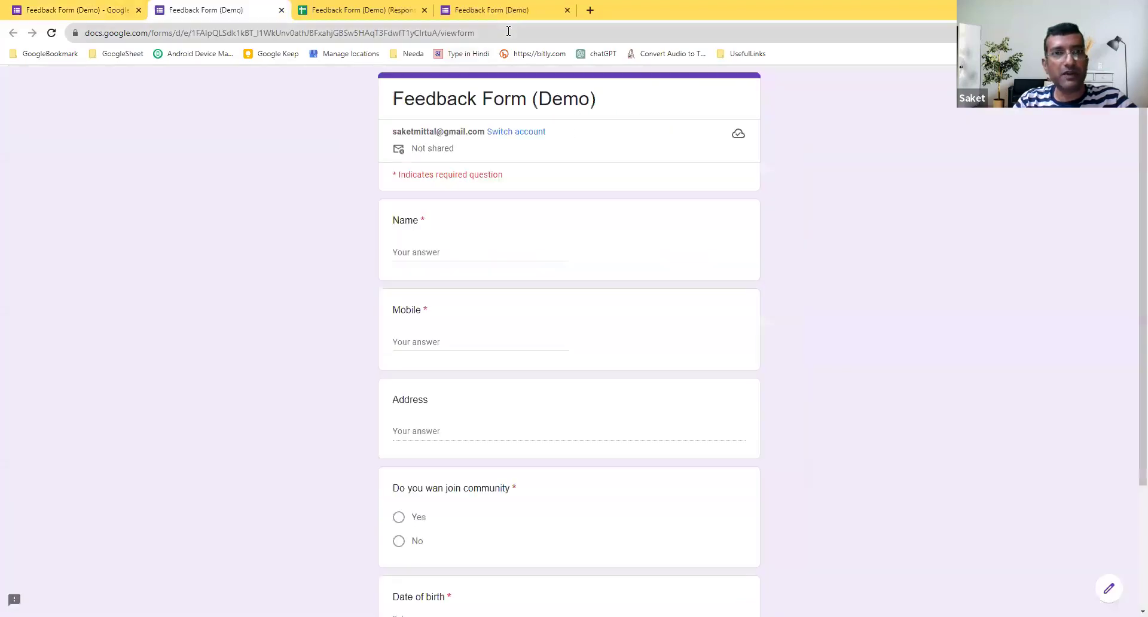
click(509, 31)
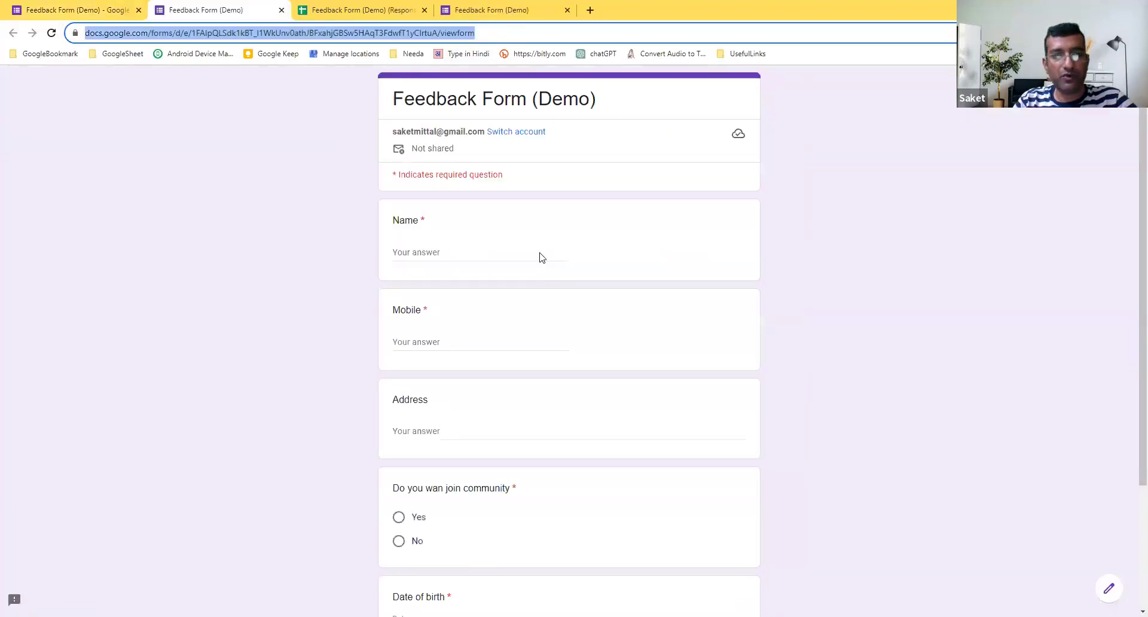
scroll(538, 259, down, 3)
scroll(535, 260, up, 3)
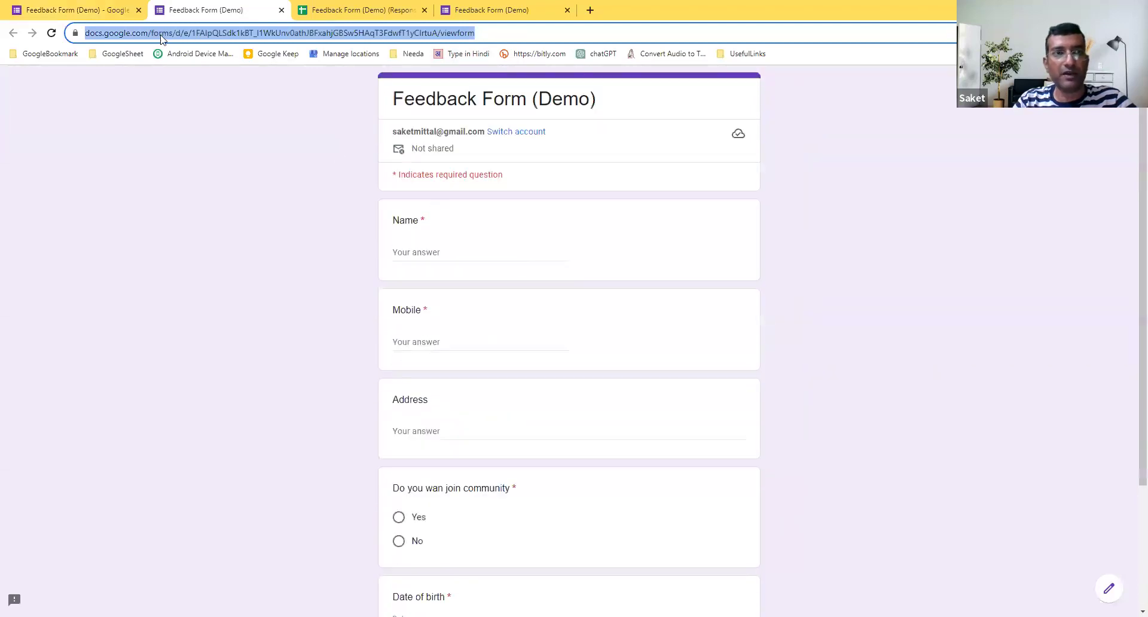
click(90, 10)
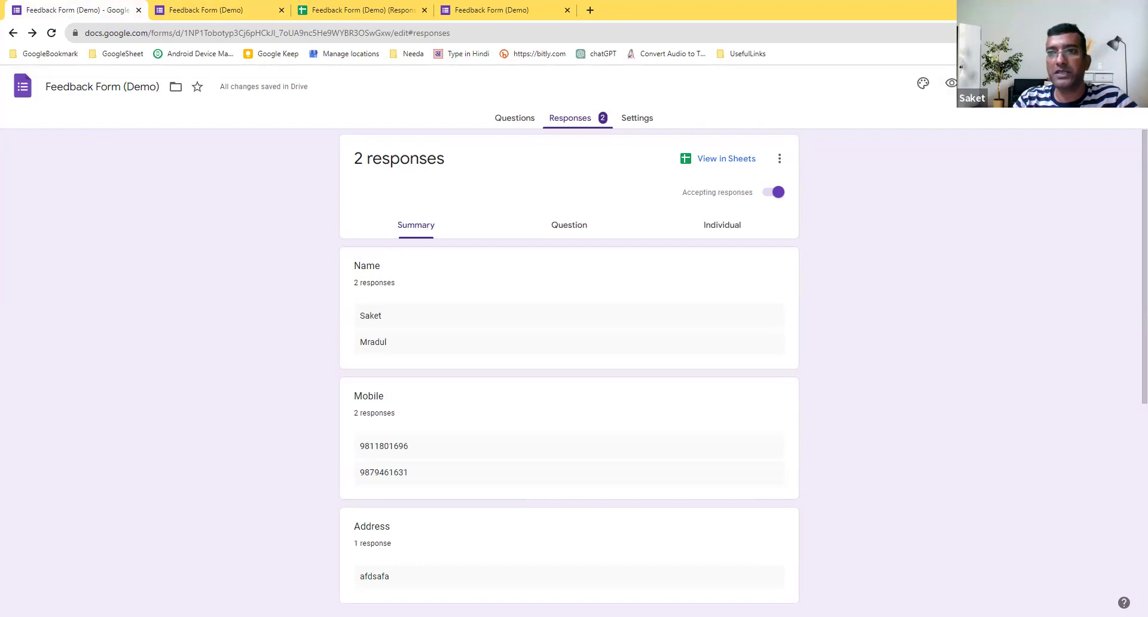
Copy the shortened forms.gle link from Send > Link and paste it into a new tab
click(1056, 83)
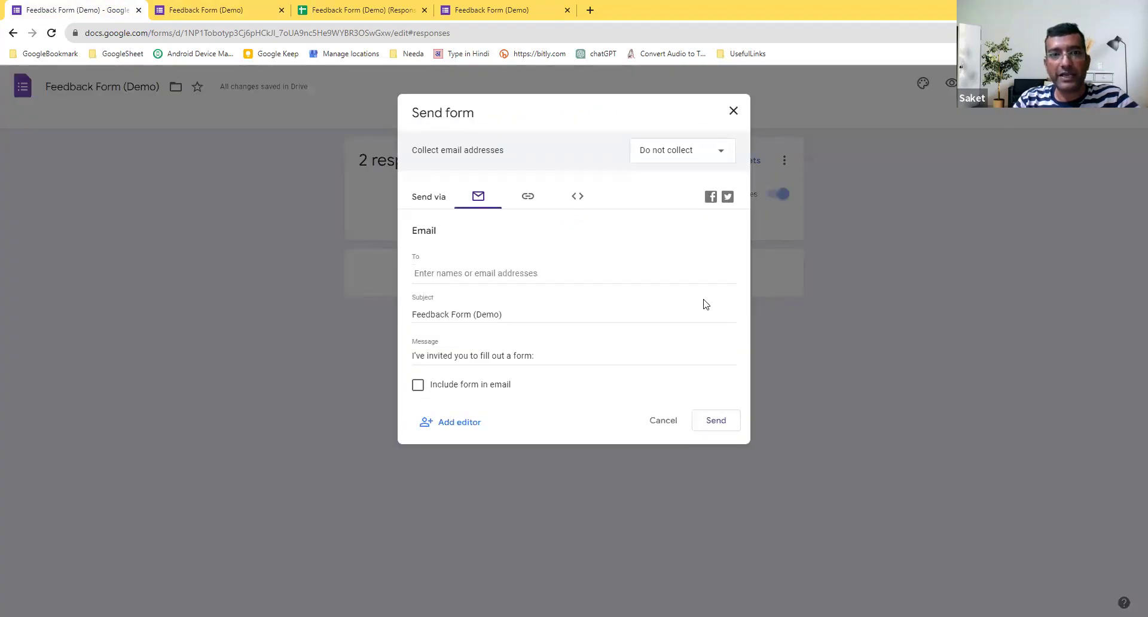
click(526, 199)
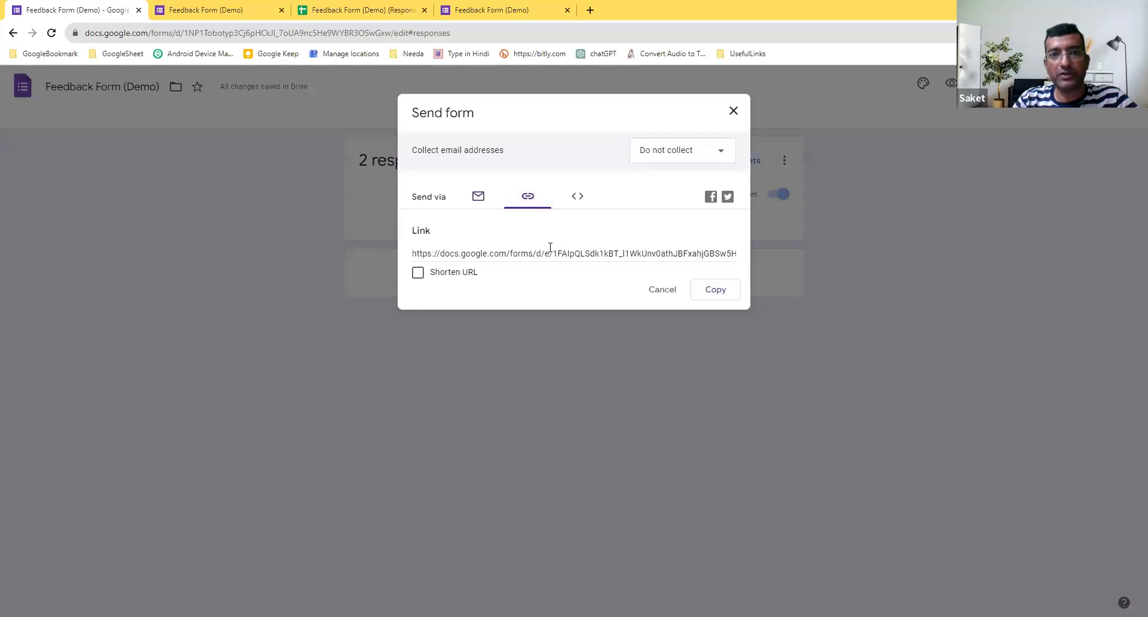
click(580, 254)
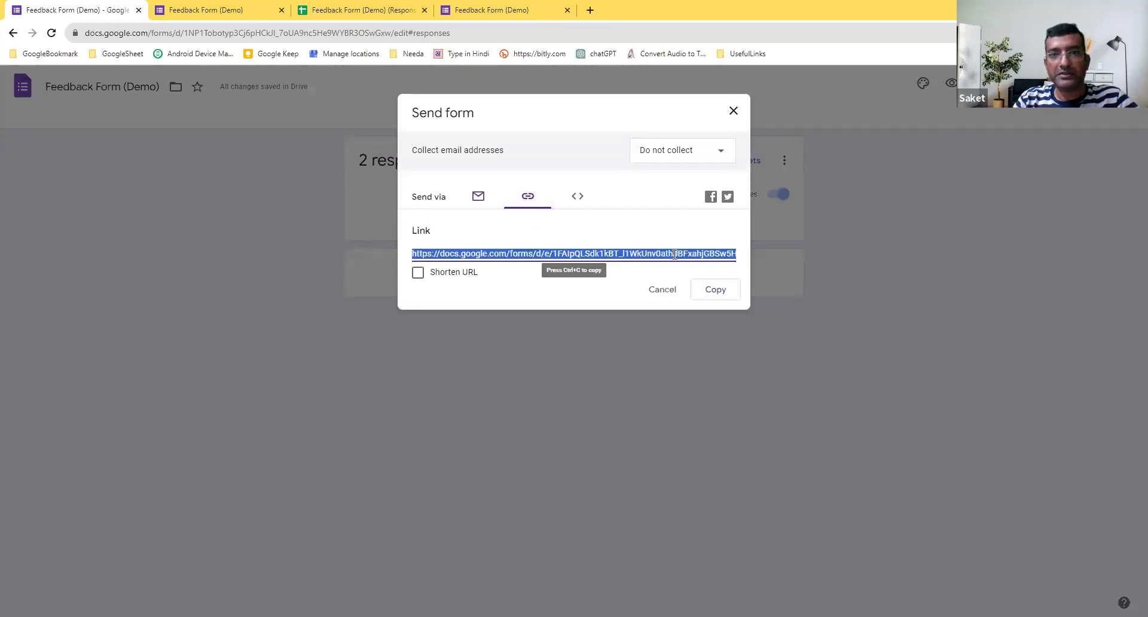
click(418, 274)
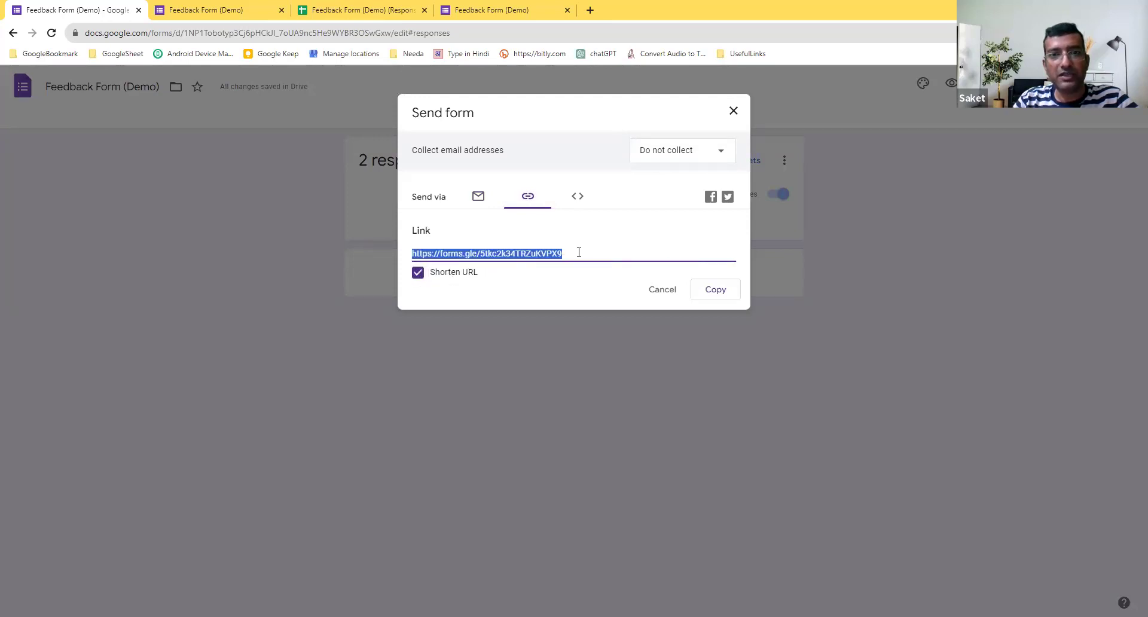
right_click(527, 254)
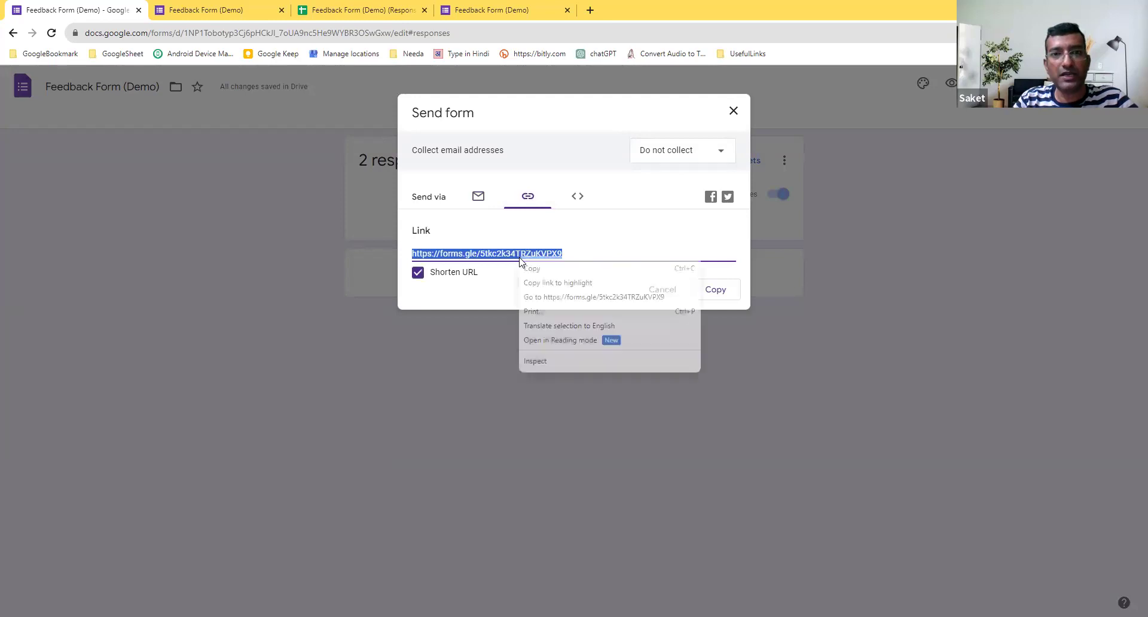
click(530, 266)
click(590, 10)
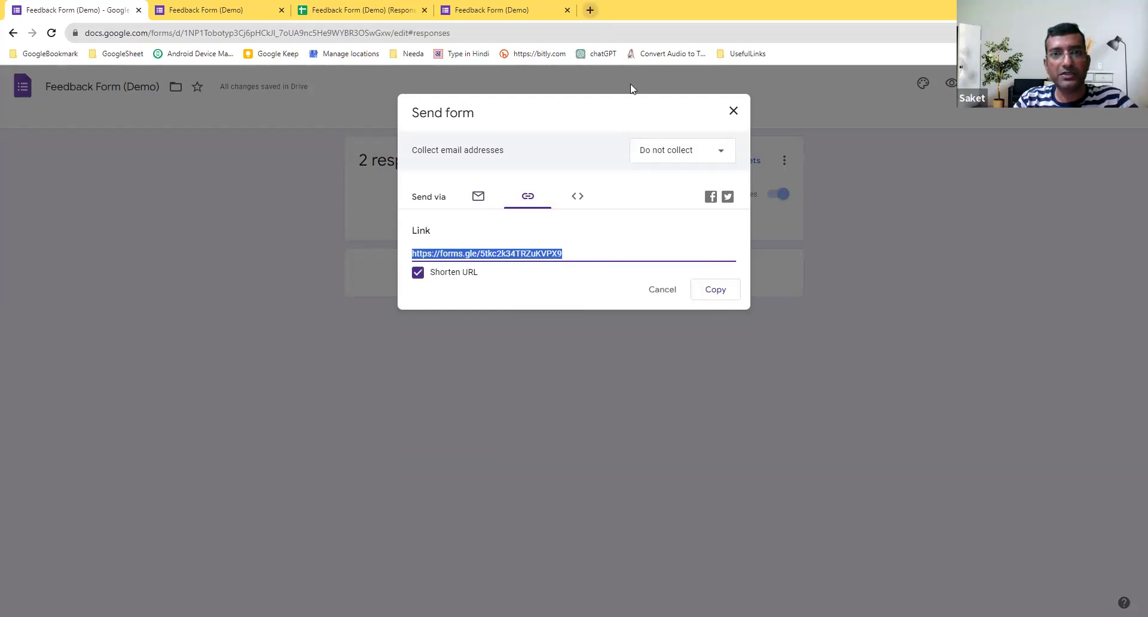
key(ctrl+v)
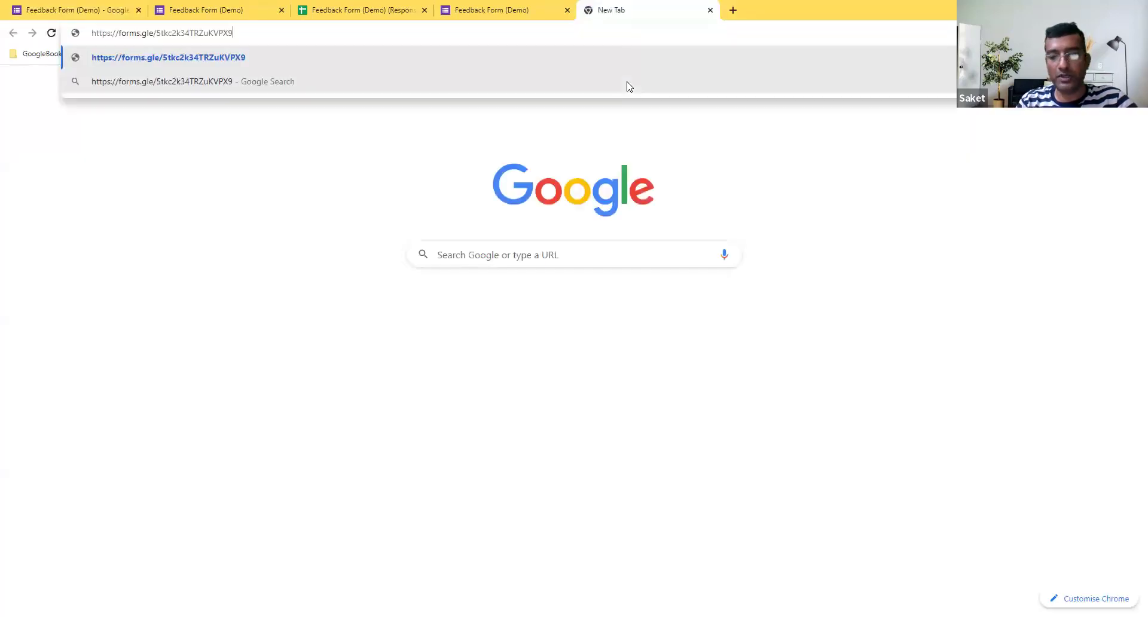
Load the short link to confirm the live form opens, then close the test tab and Send dialog
key(Return)
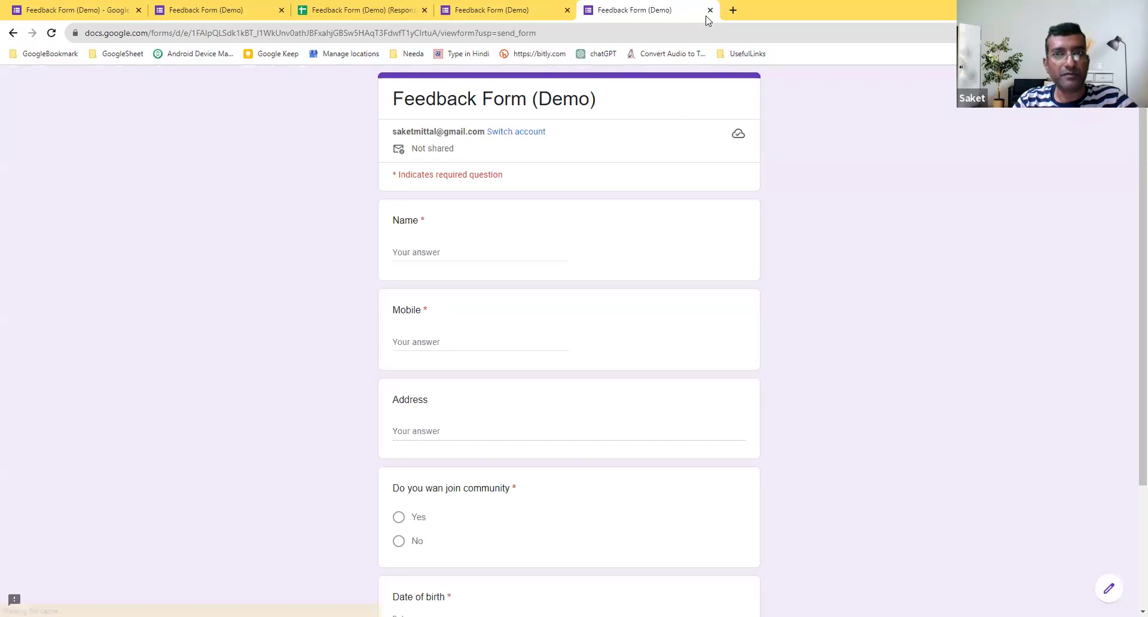
click(711, 10)
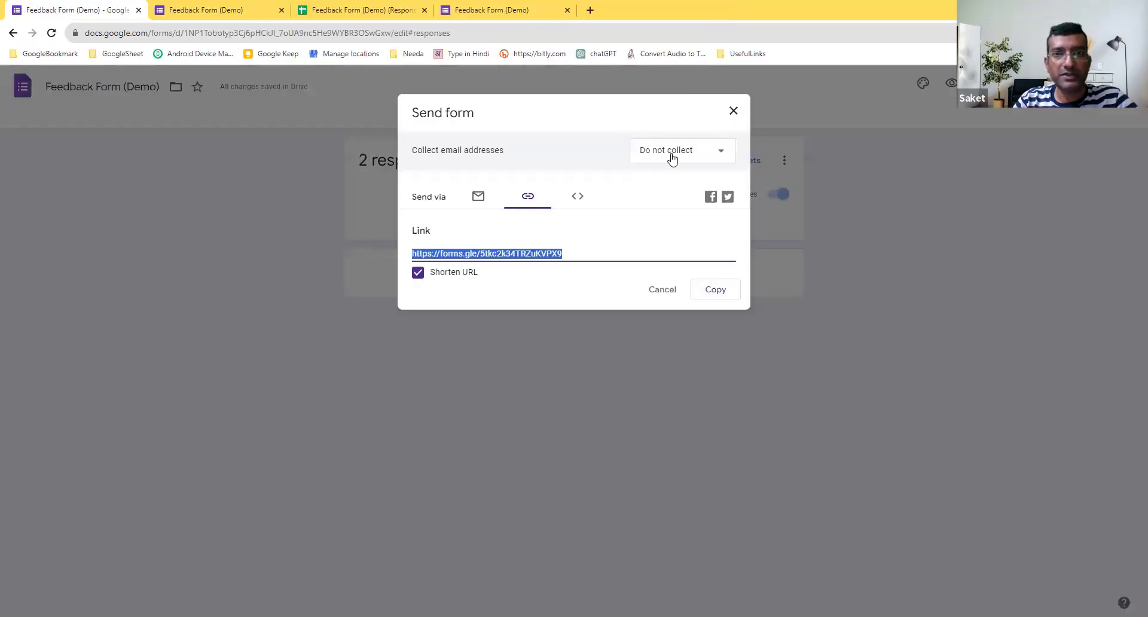
click(724, 118)
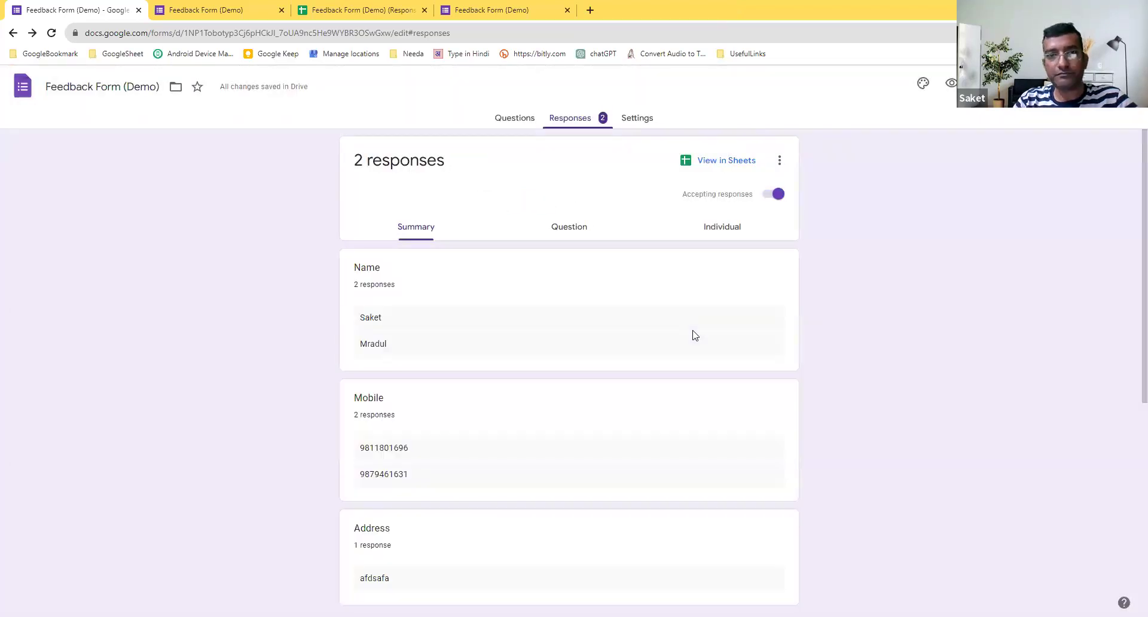
In Settings, expand Responses and Presentation, then begin editing the confirmation message
click(638, 118)
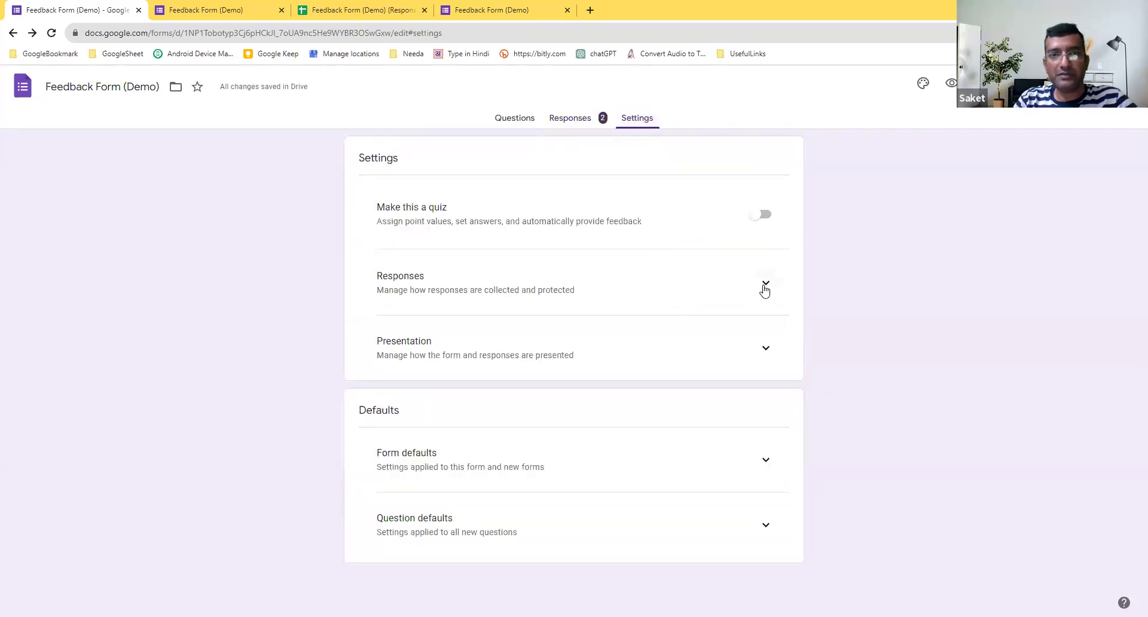
click(764, 284)
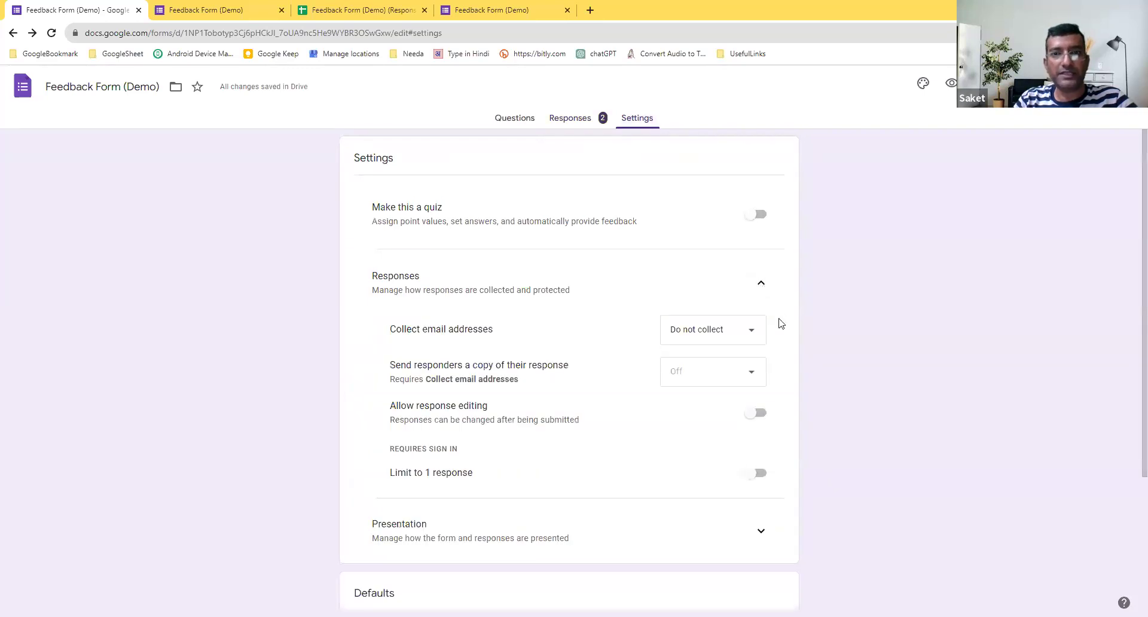
scroll(780, 323, down, 2)
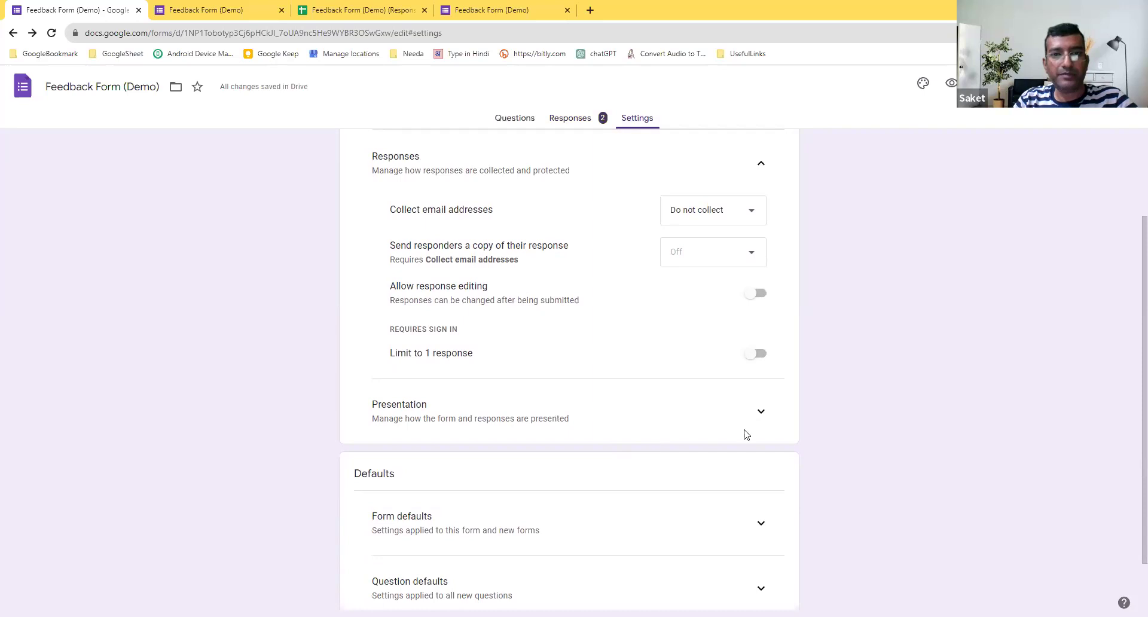
click(762, 414)
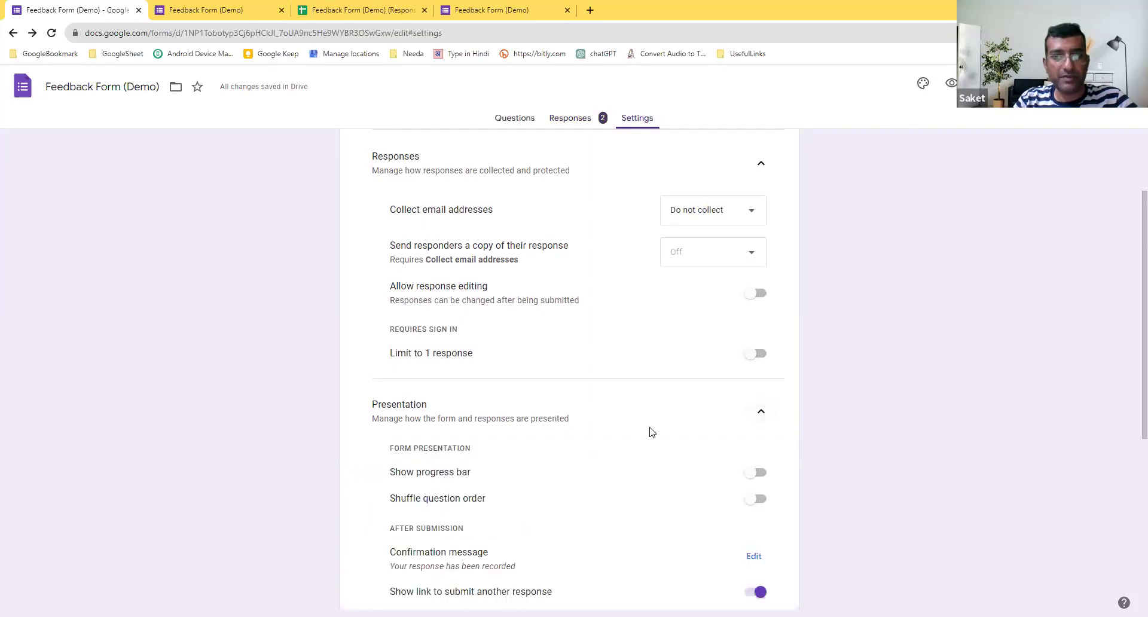
scroll(652, 432, down, 1)
scroll(651, 431, down, 4)
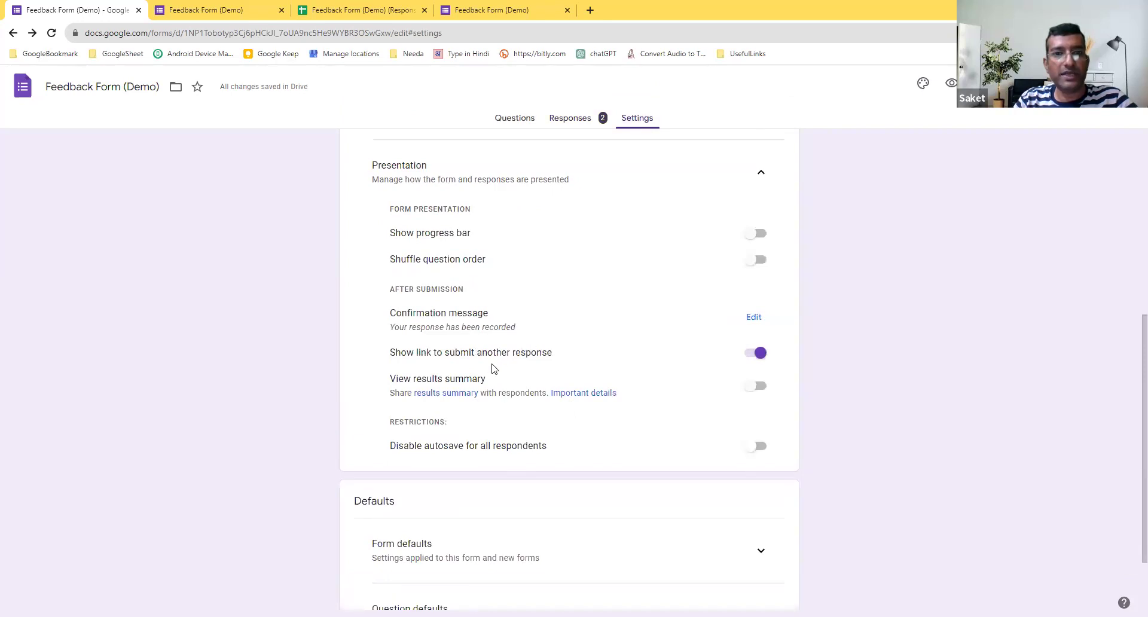
click(748, 323)
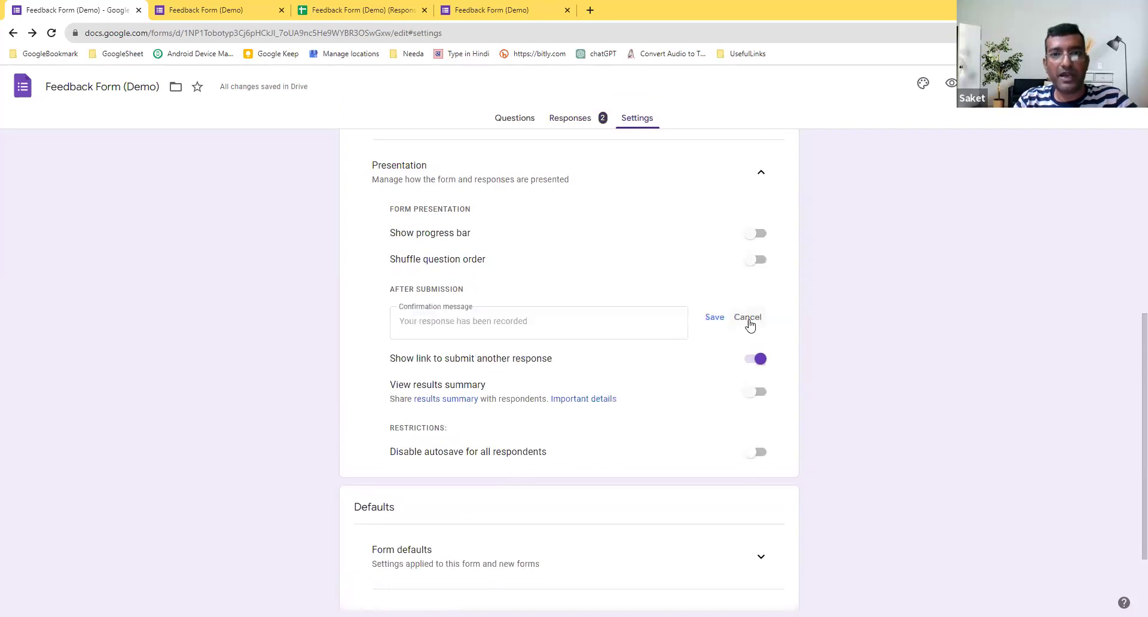
Write 'Thank you for your response' with a 'Regrds' sign-off and the sender's name
click(488, 328)
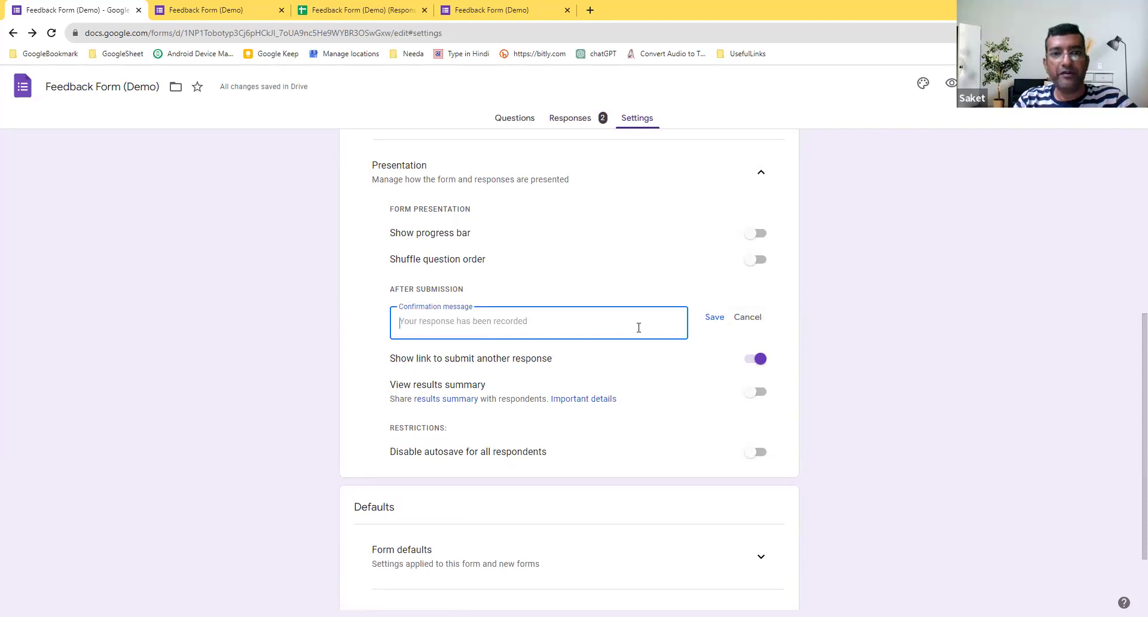
text(Than)
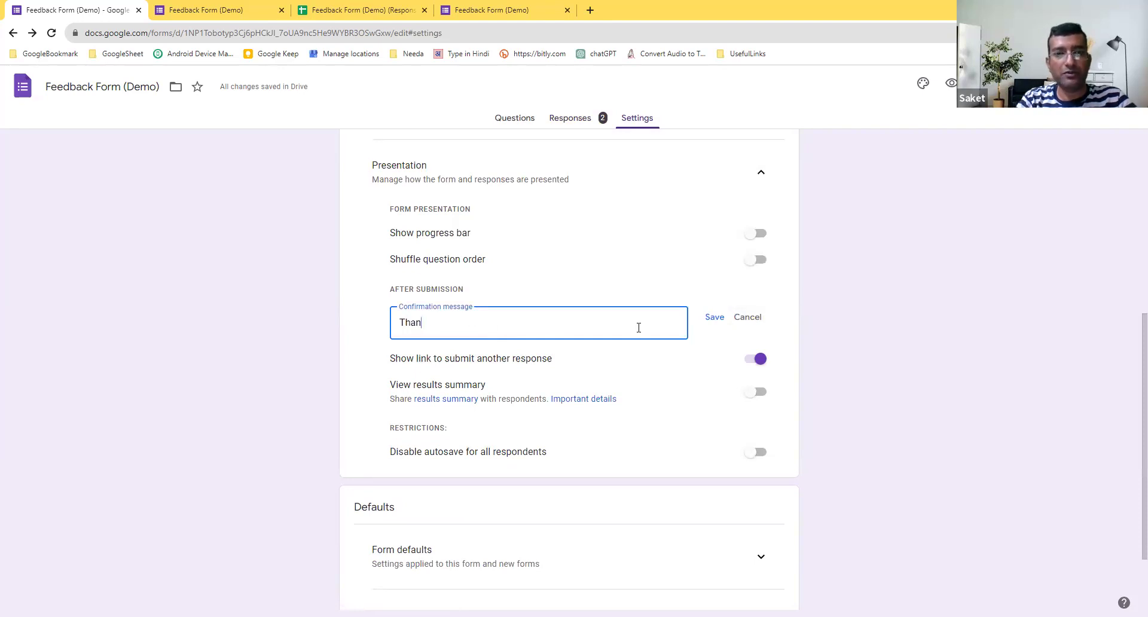
text(k you for your response)
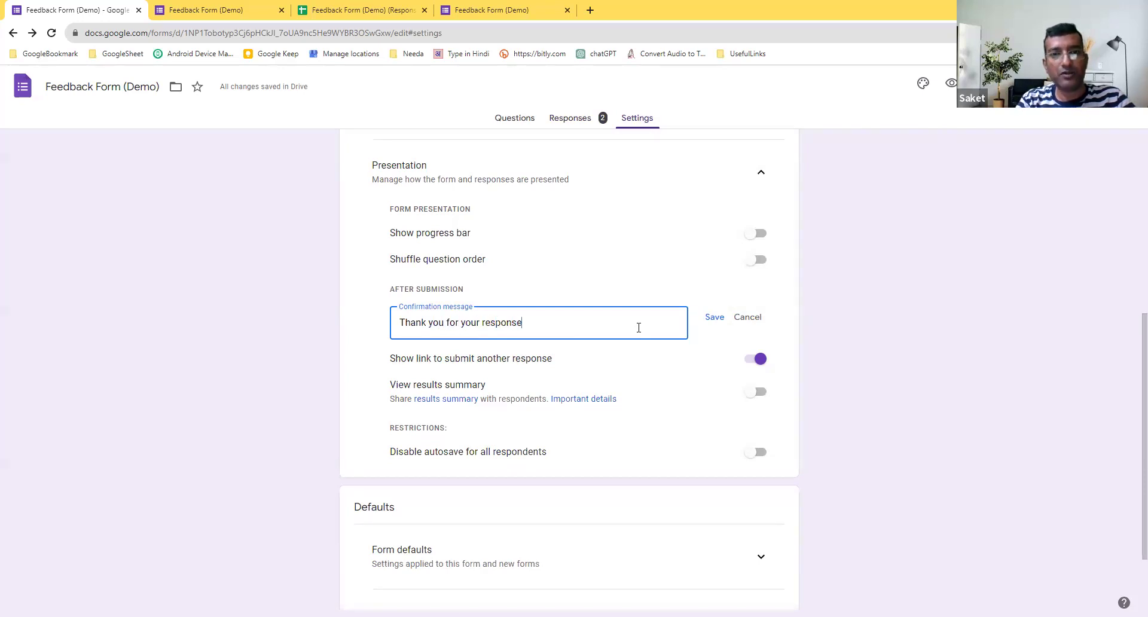
key(Return)
text(Regrds)
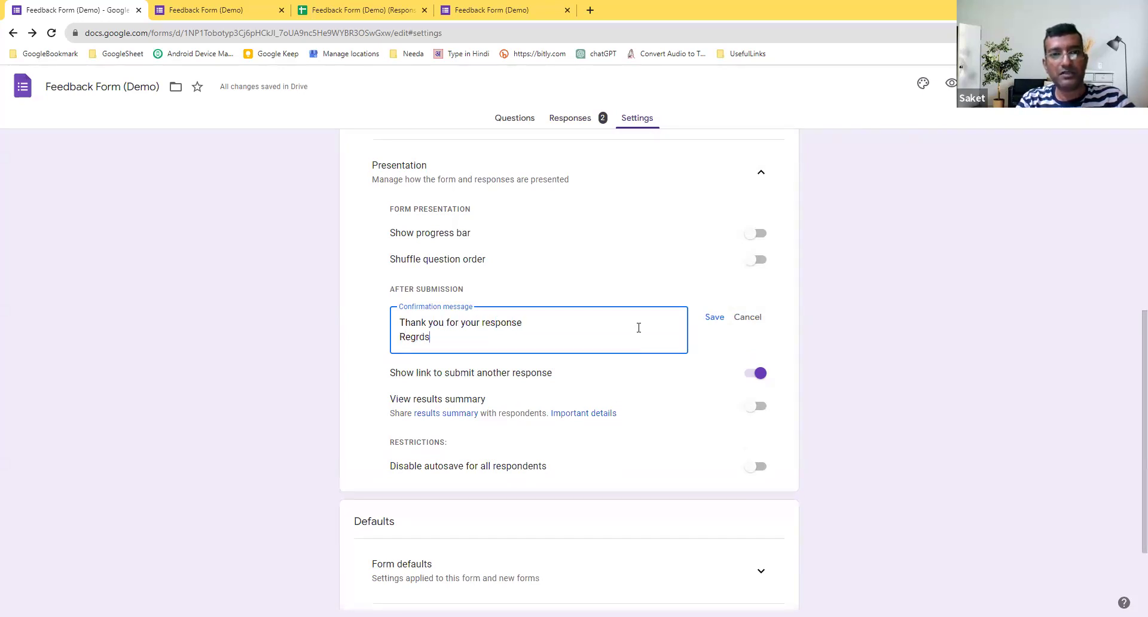
key(Return)
text(Saket Mitt)
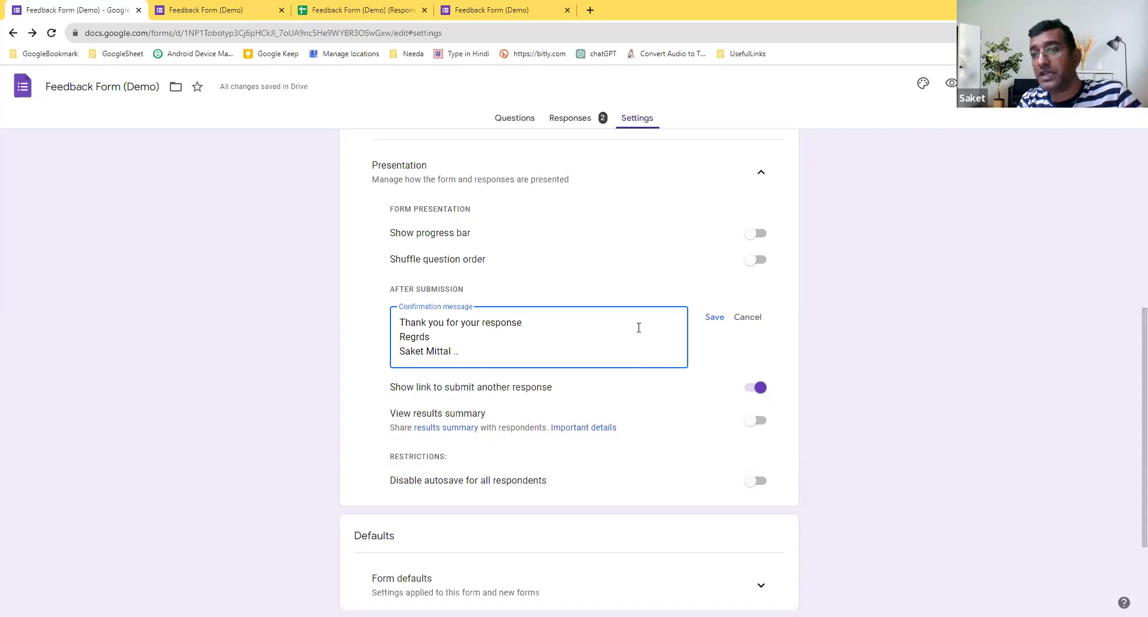
text(al ..)
Paste the forms.gle link below the note, save the message, and return to the response-recorded tab
key(Return)
key(Return)
key(Return)
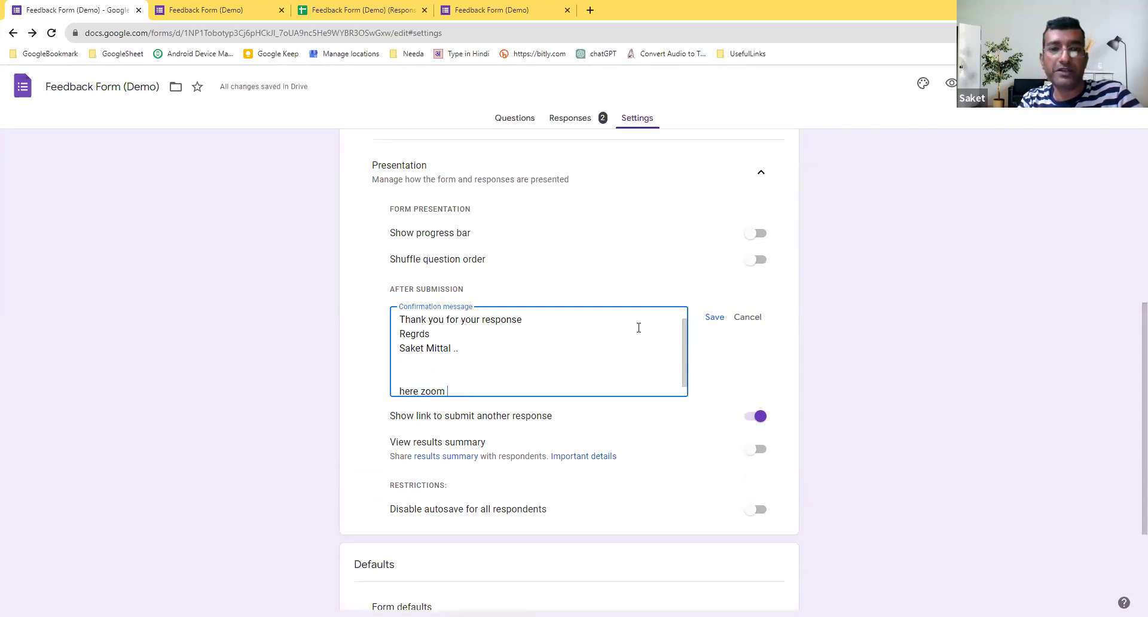
key(Return)
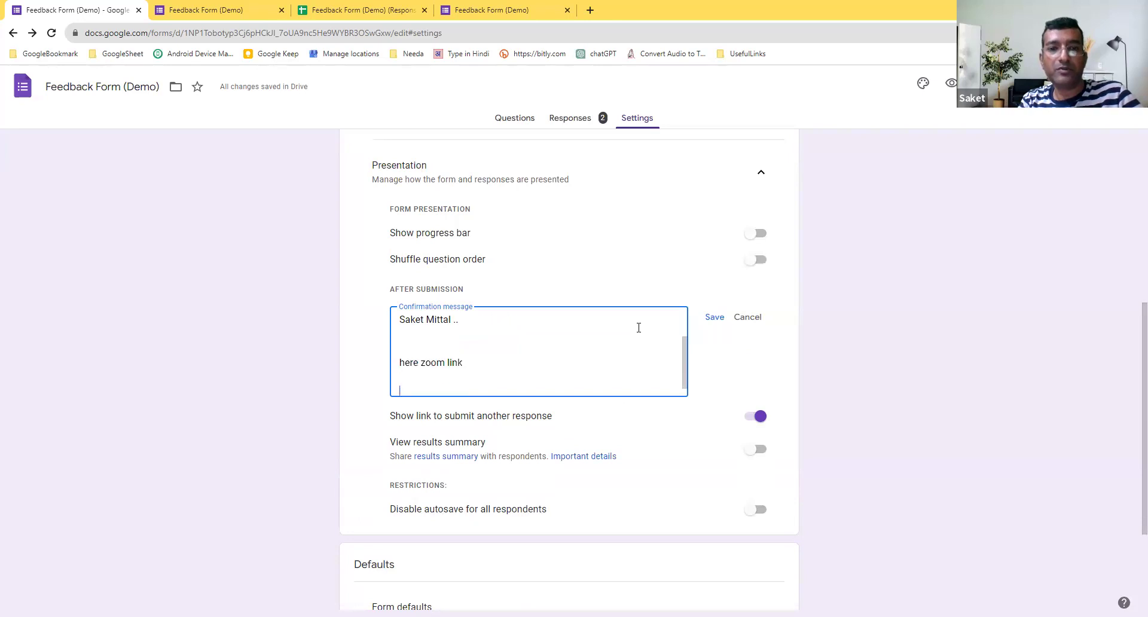
text(https://forms.gle/5tkc2k34TRZuKVPX9)
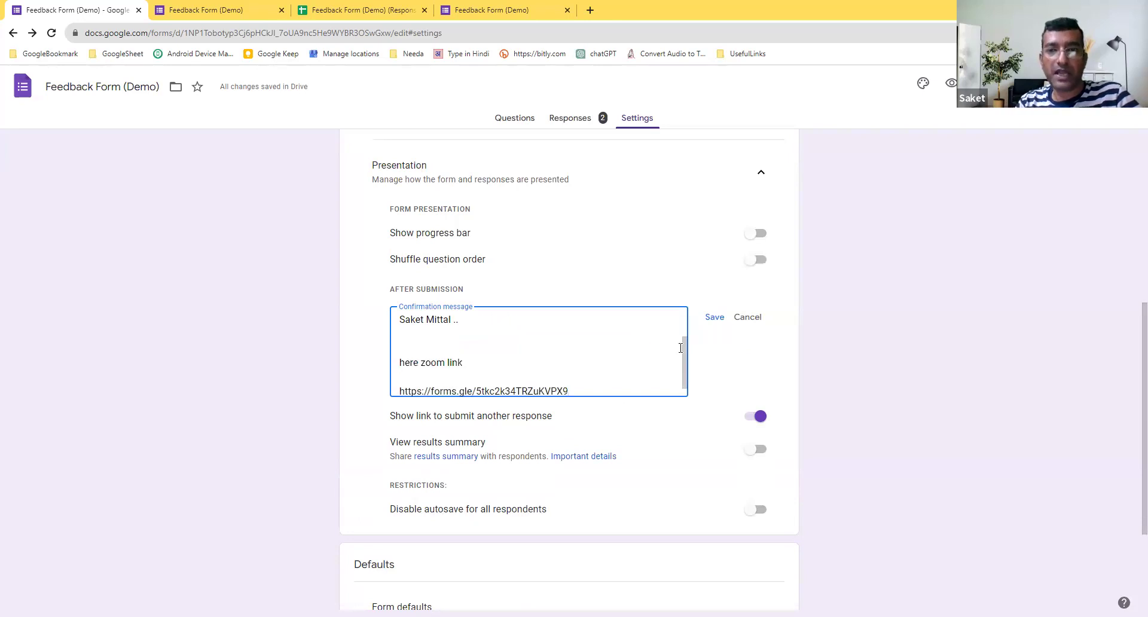
click(713, 318)
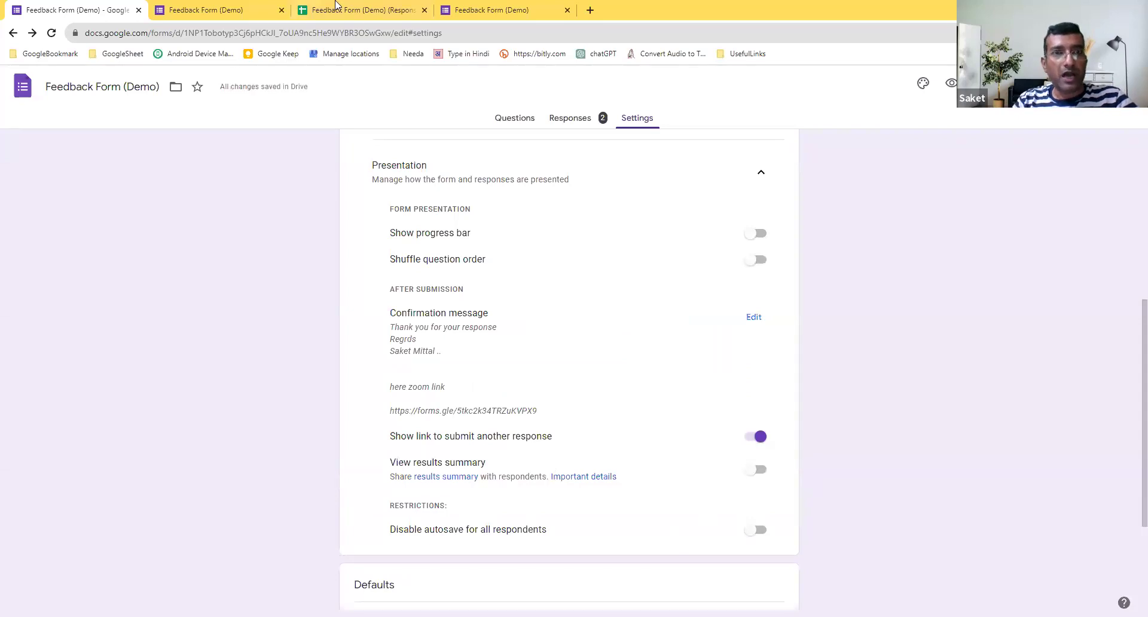
click(543, 5)
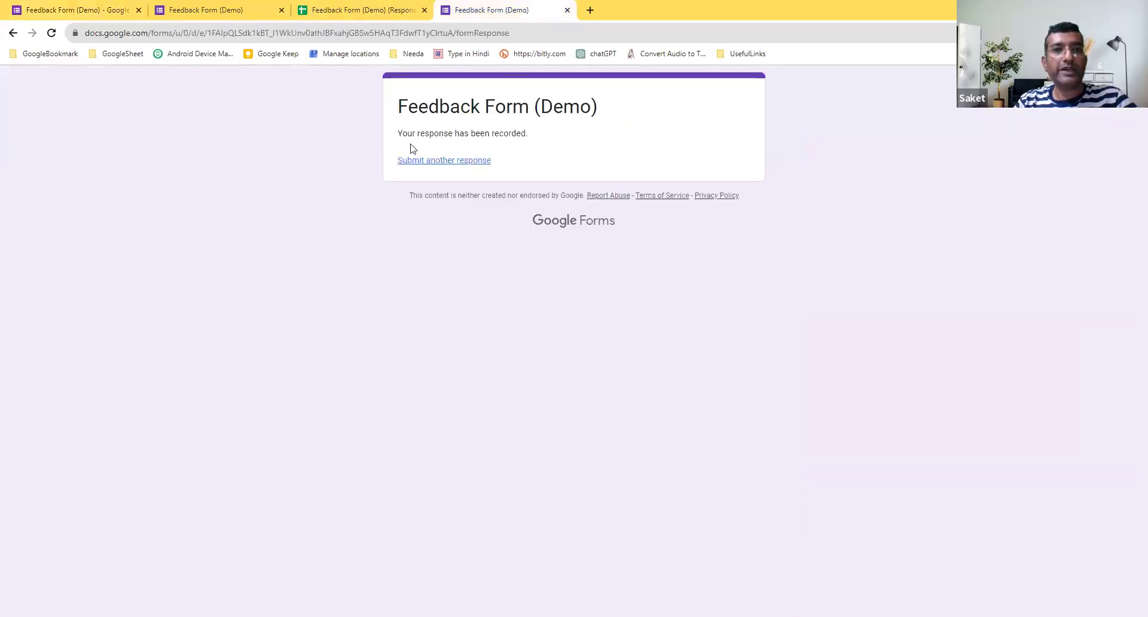
Load the forms.gle link in a new tab and fill in the demo name, mobile number and address
click(594, 9)
text(https://forms.gle/5tkc2k34TRZuKVPX9)
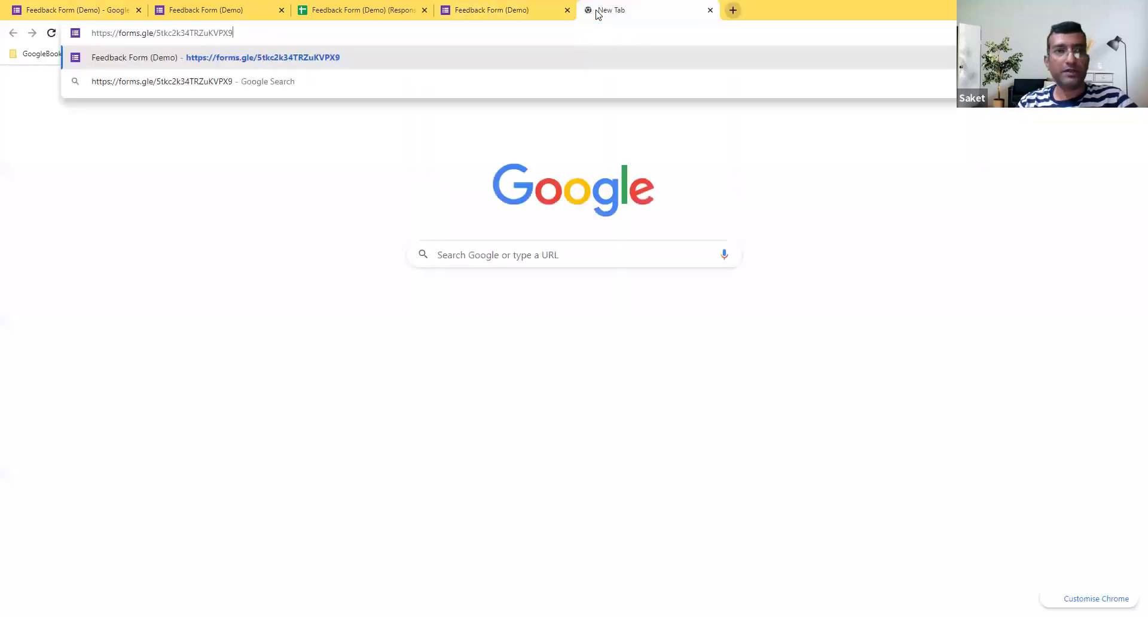
key(Return)
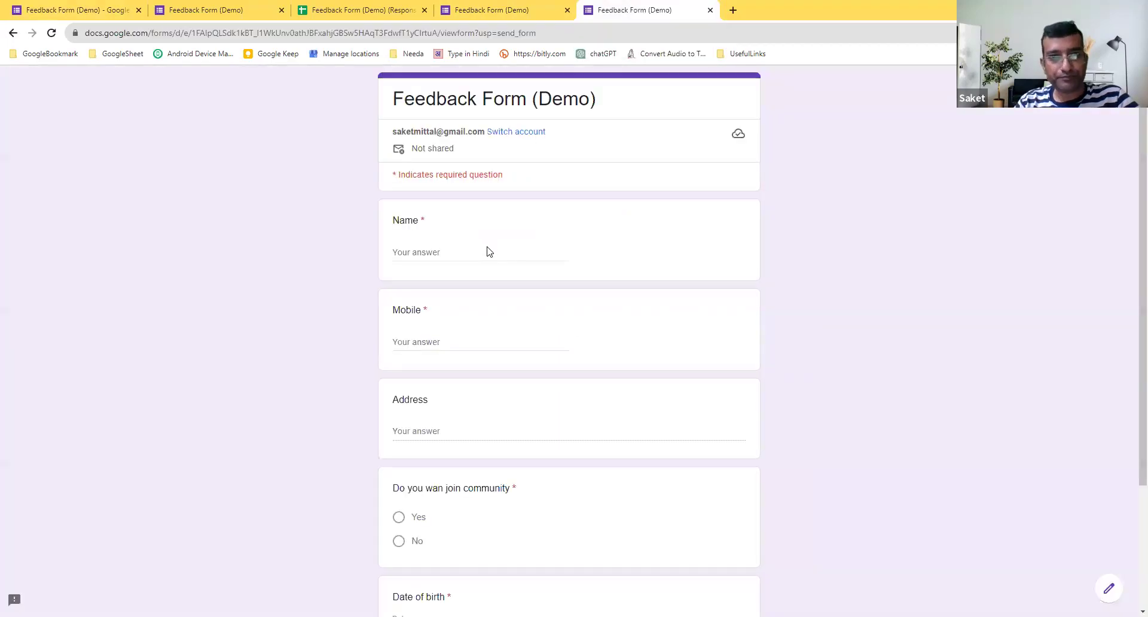
click(455, 256)
text(demo)
key(Tab)
text(98798)
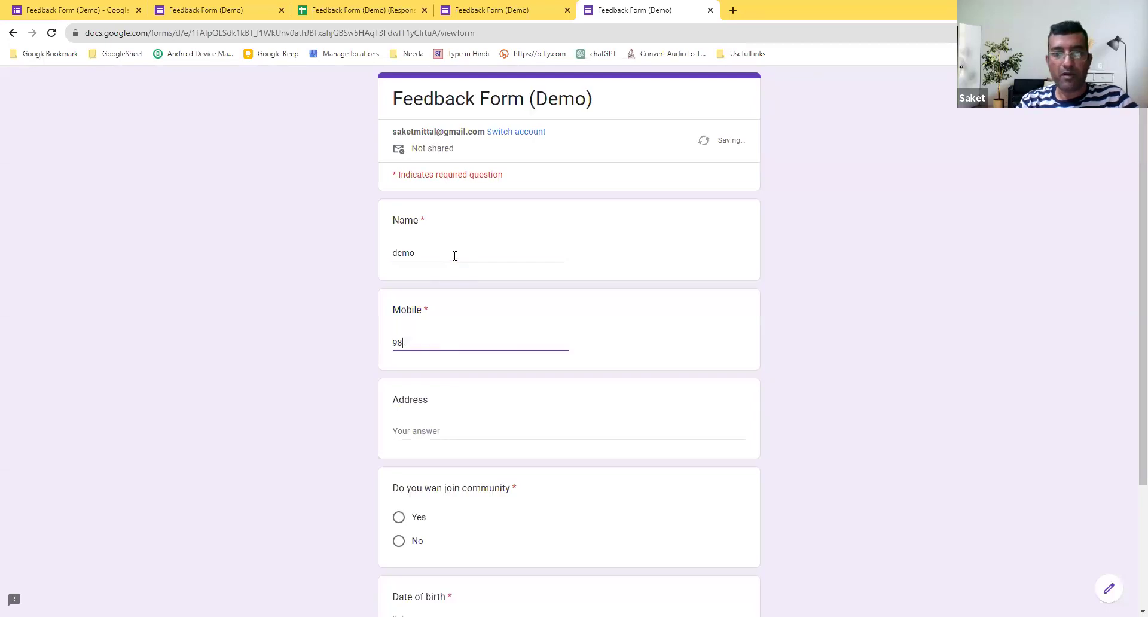
key(Tab)
text(321631)
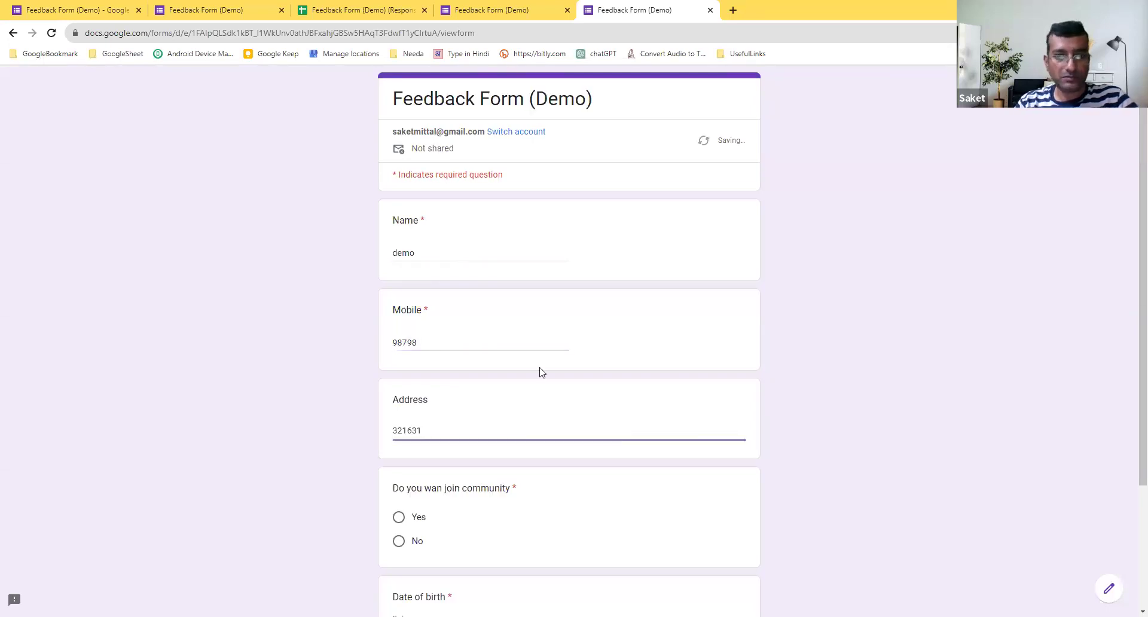
Answer Yes to joining the community and pick 20-09-2023 as the date of birth
scroll(543, 404, down, 3)
click(398, 354)
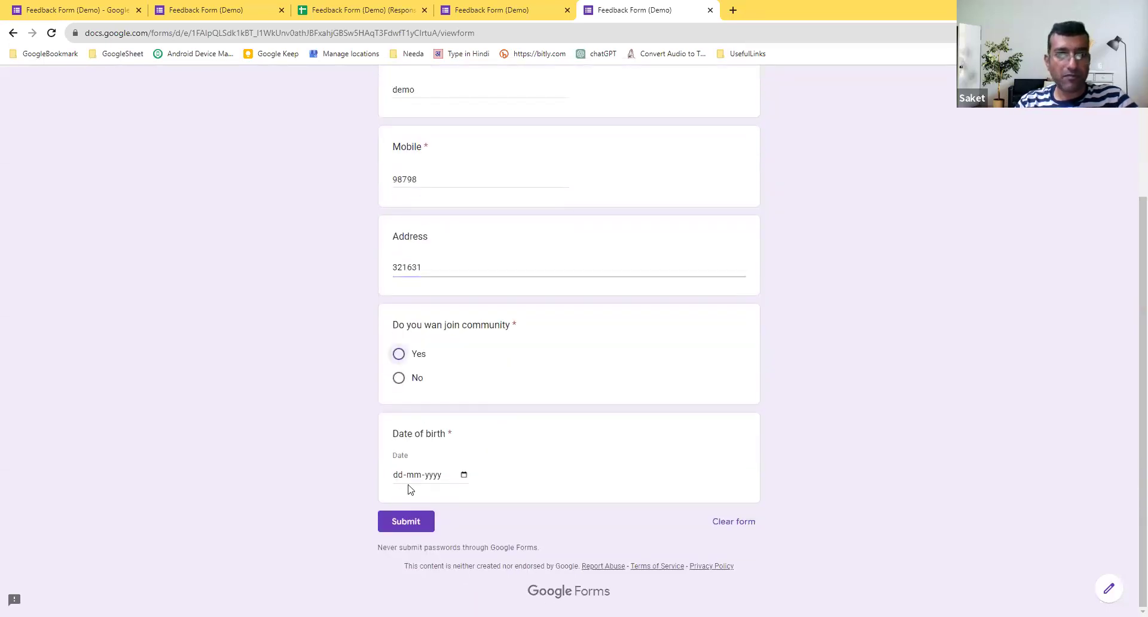
click(461, 478)
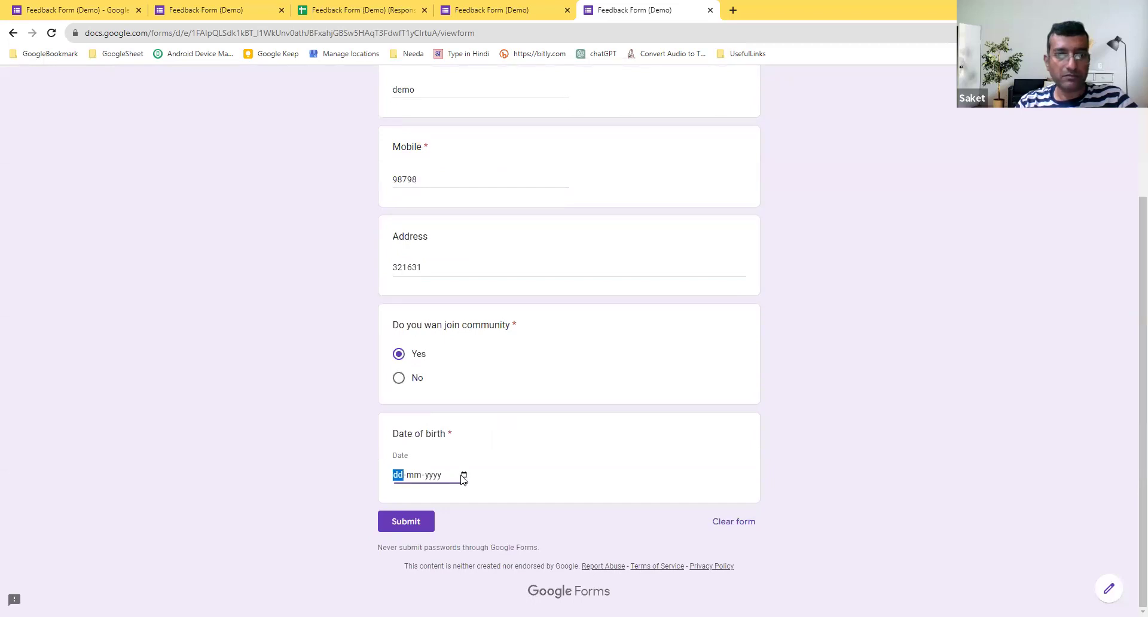
click(440, 404)
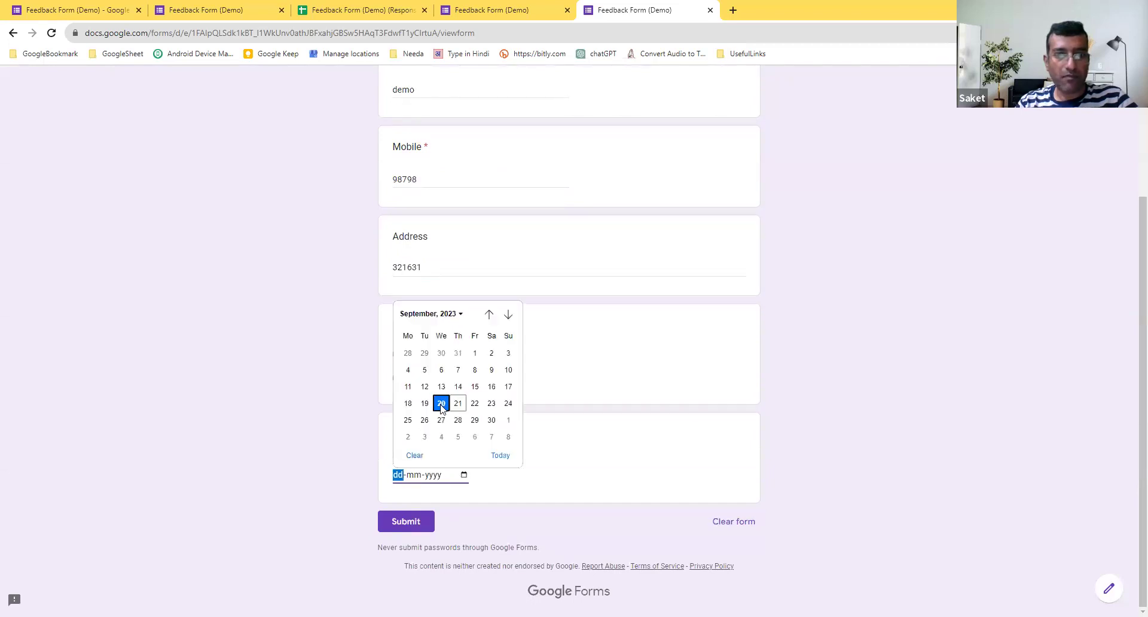
click(408, 526)
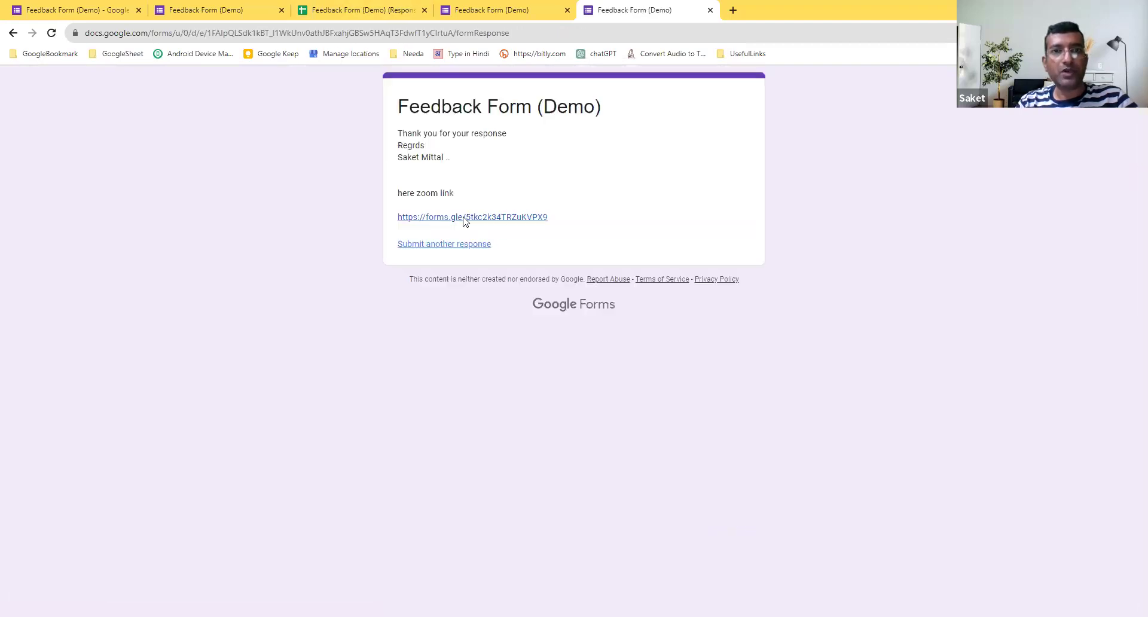
Highlight the custom confirmation text to check it, then switch to the Feedback Form (Demo) (Responses) sheet
drag(400, 130, 528, 246)
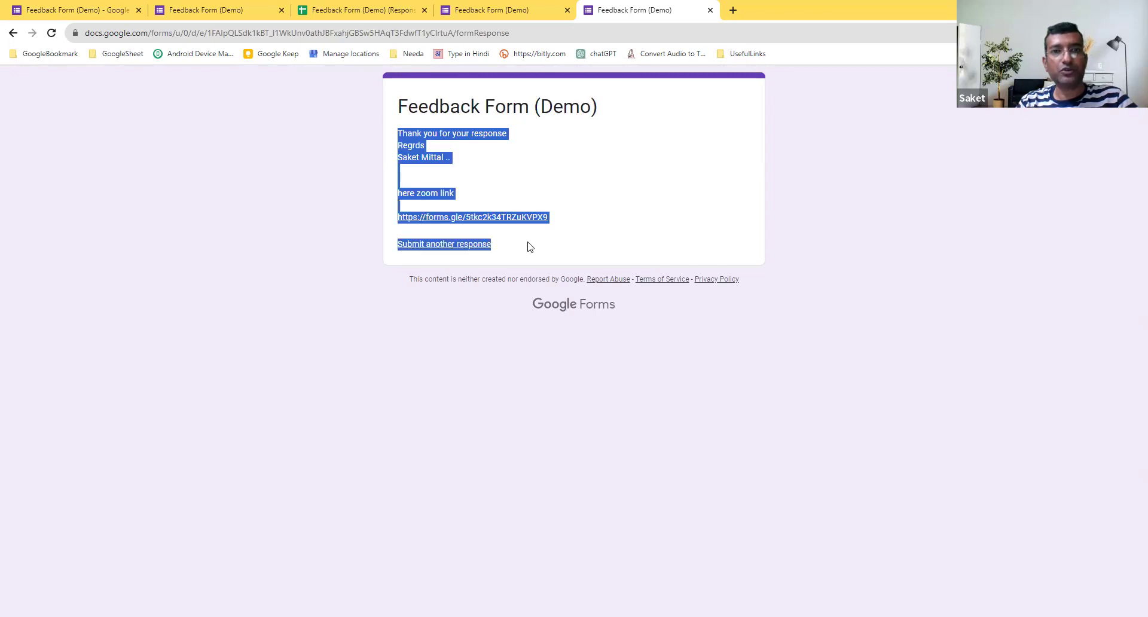
click(616, 253)
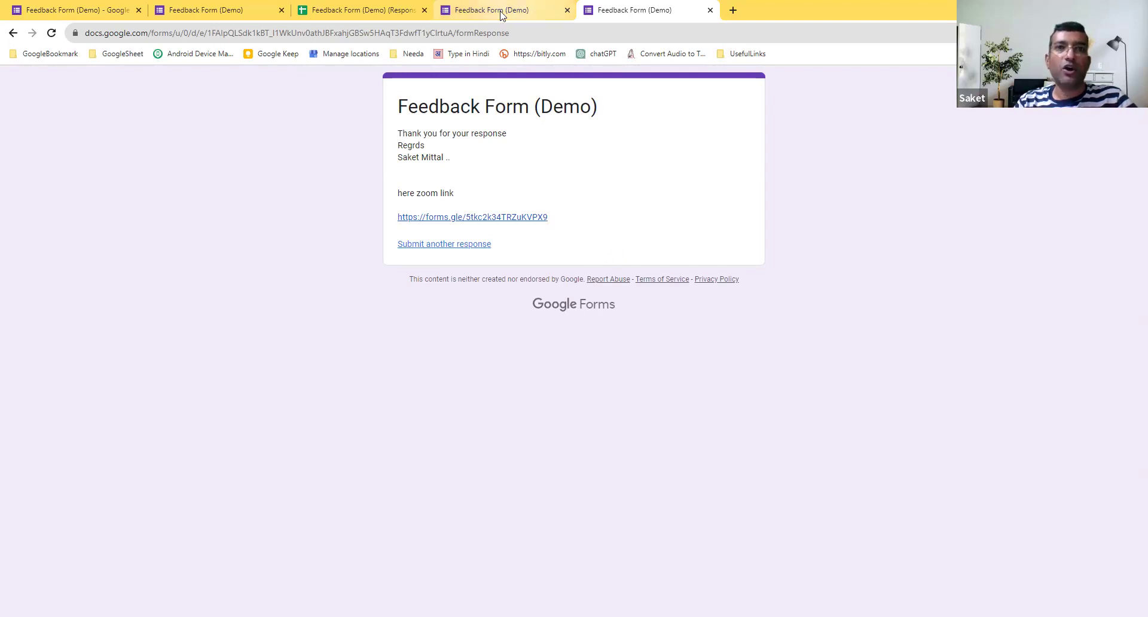
click(397, 8)
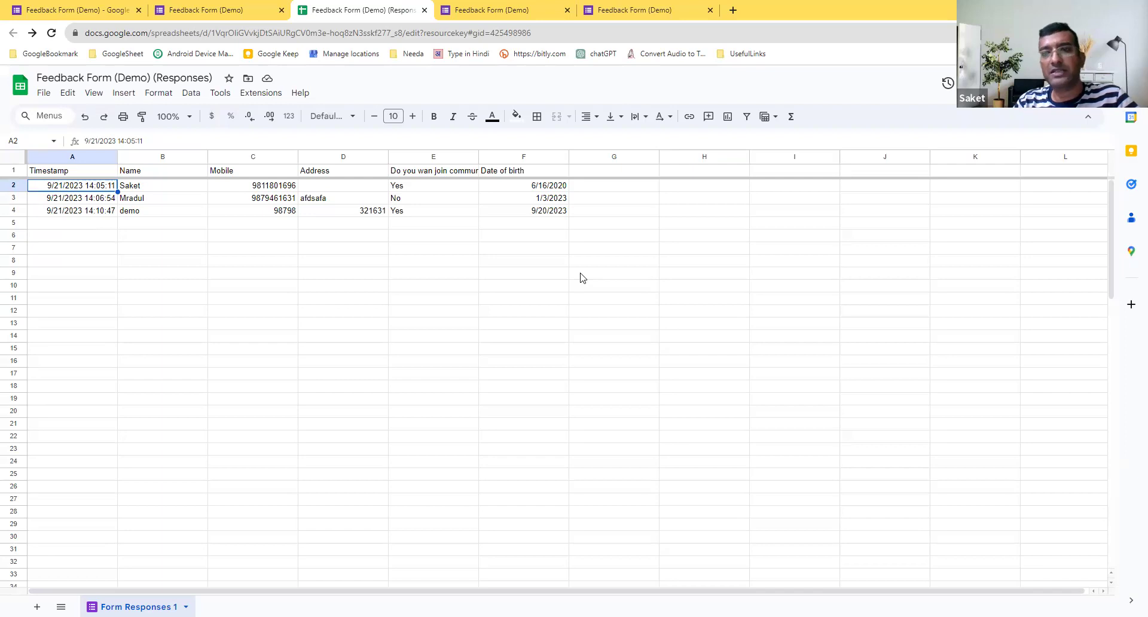
Cycle through the blank form and response-recorded tabs back to the form editor's Settings
click(195, 8)
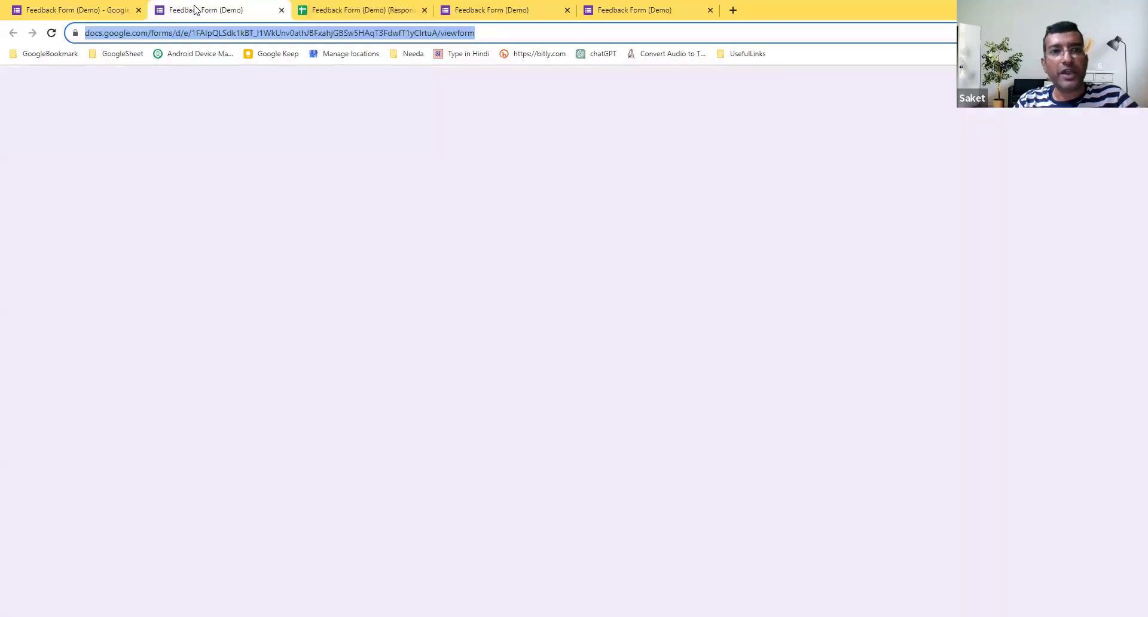
click(505, 12)
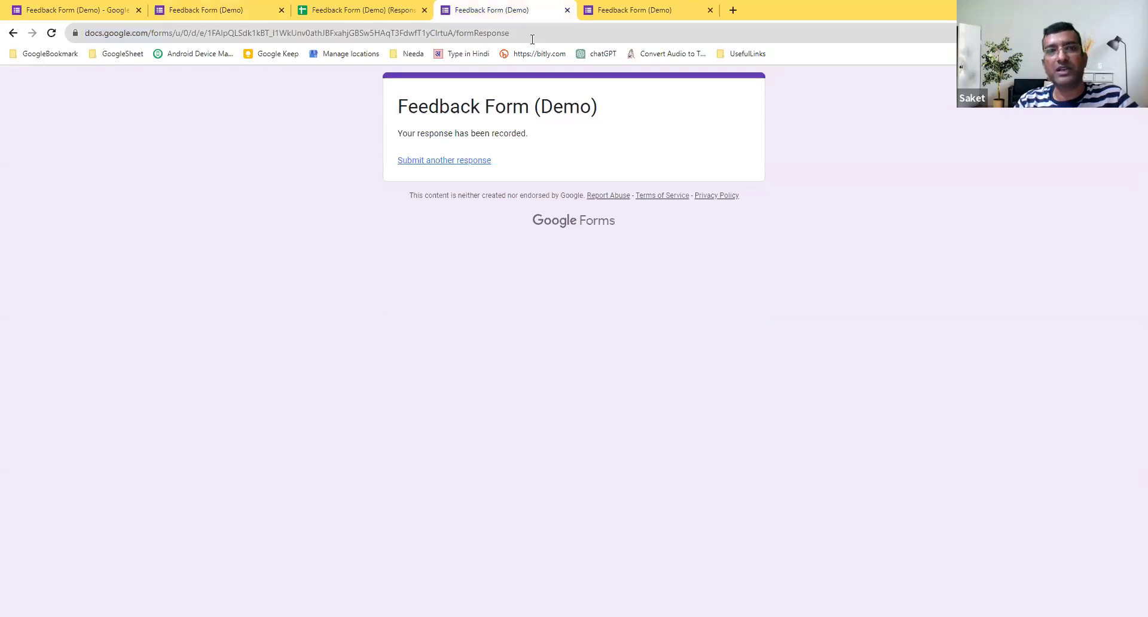
click(224, 16)
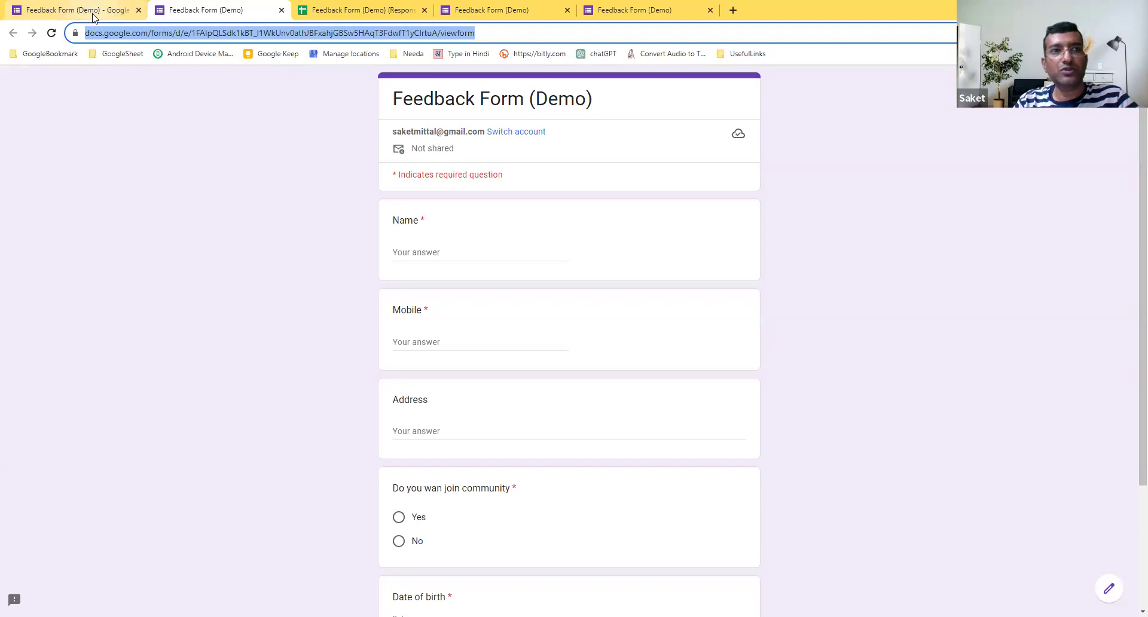
click(108, 18)
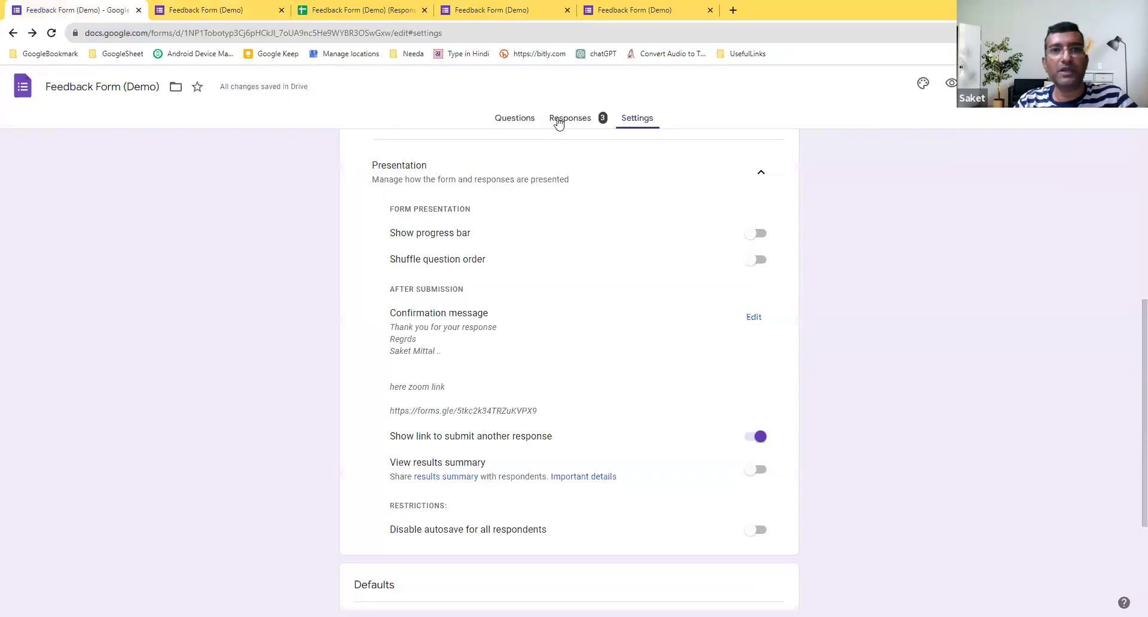
Check the form's embed HTML under Send, view the 3-response summary, then return to Questions
click(1053, 84)
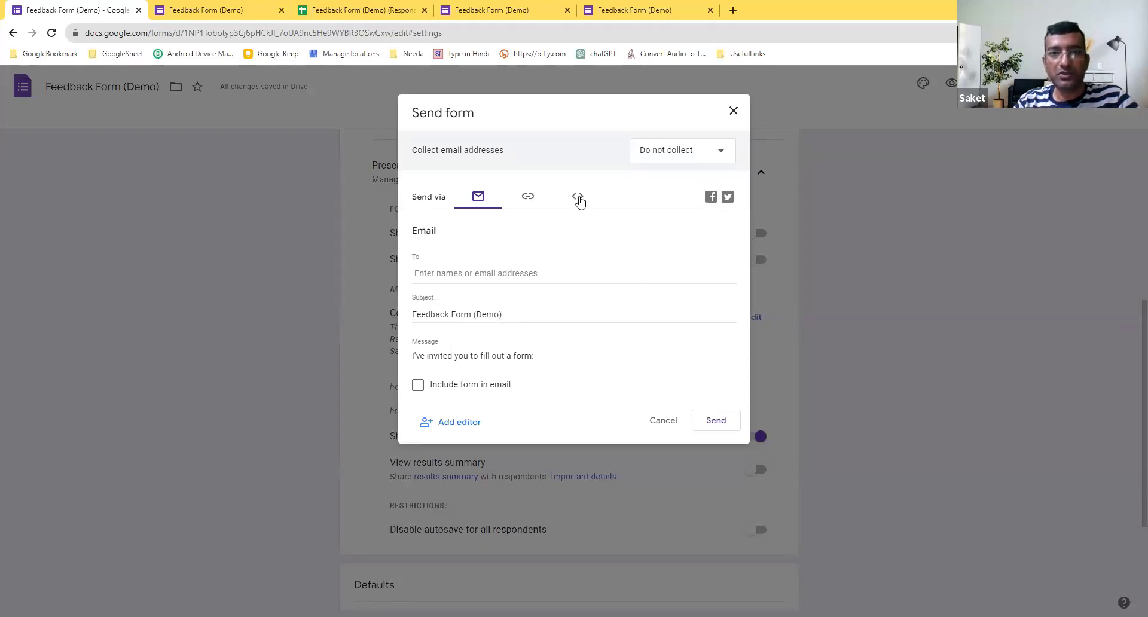
click(578, 198)
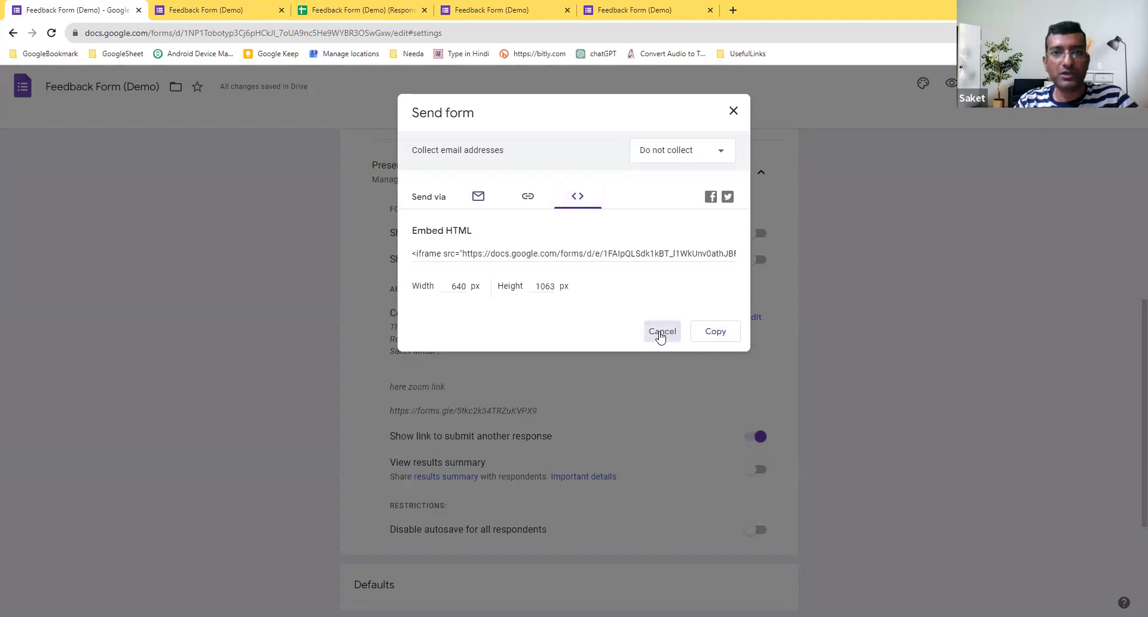
click(661, 334)
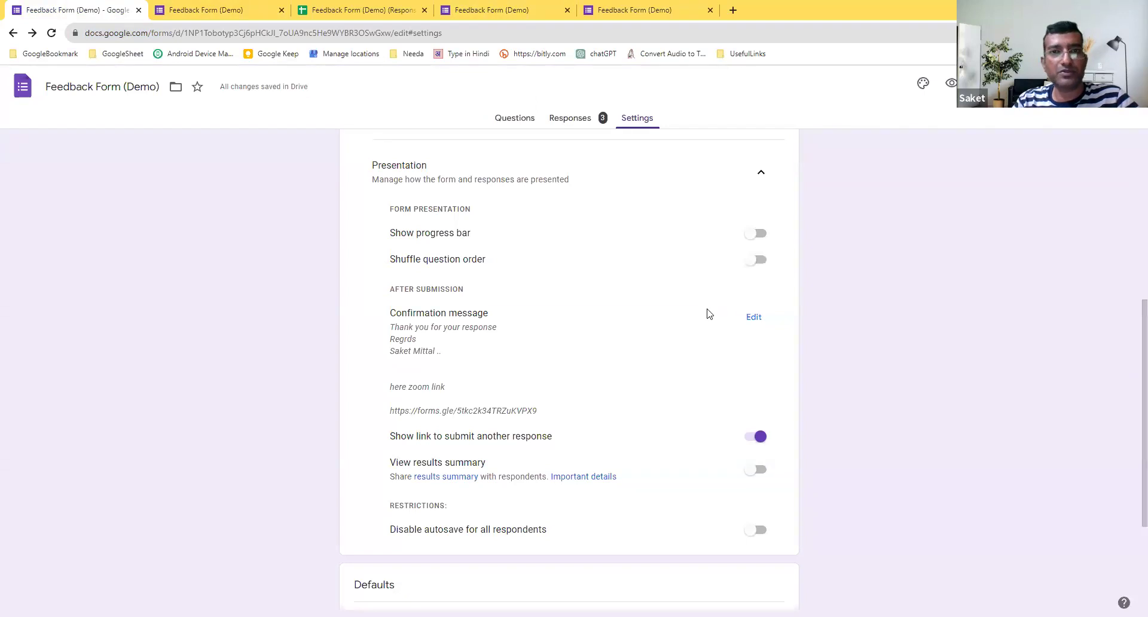
click(575, 119)
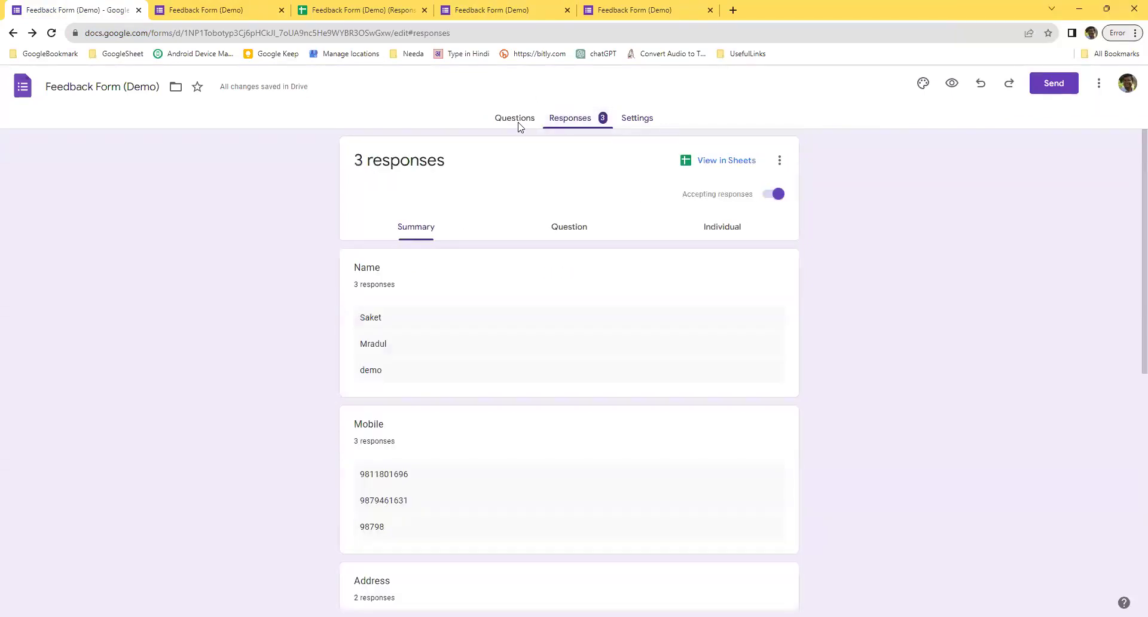
click(518, 122)
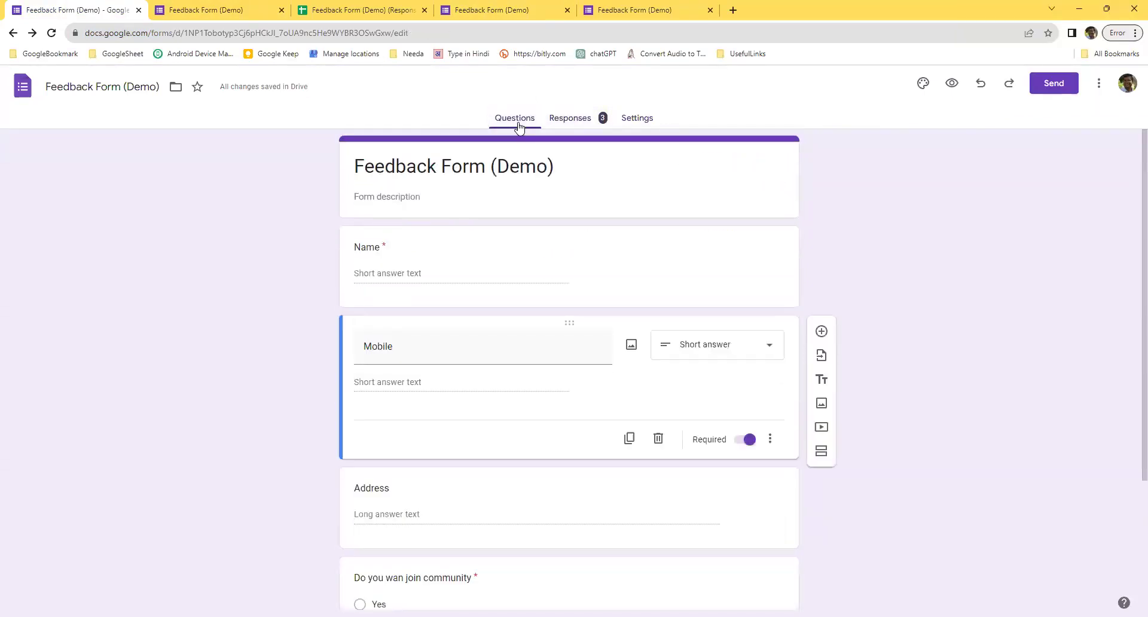